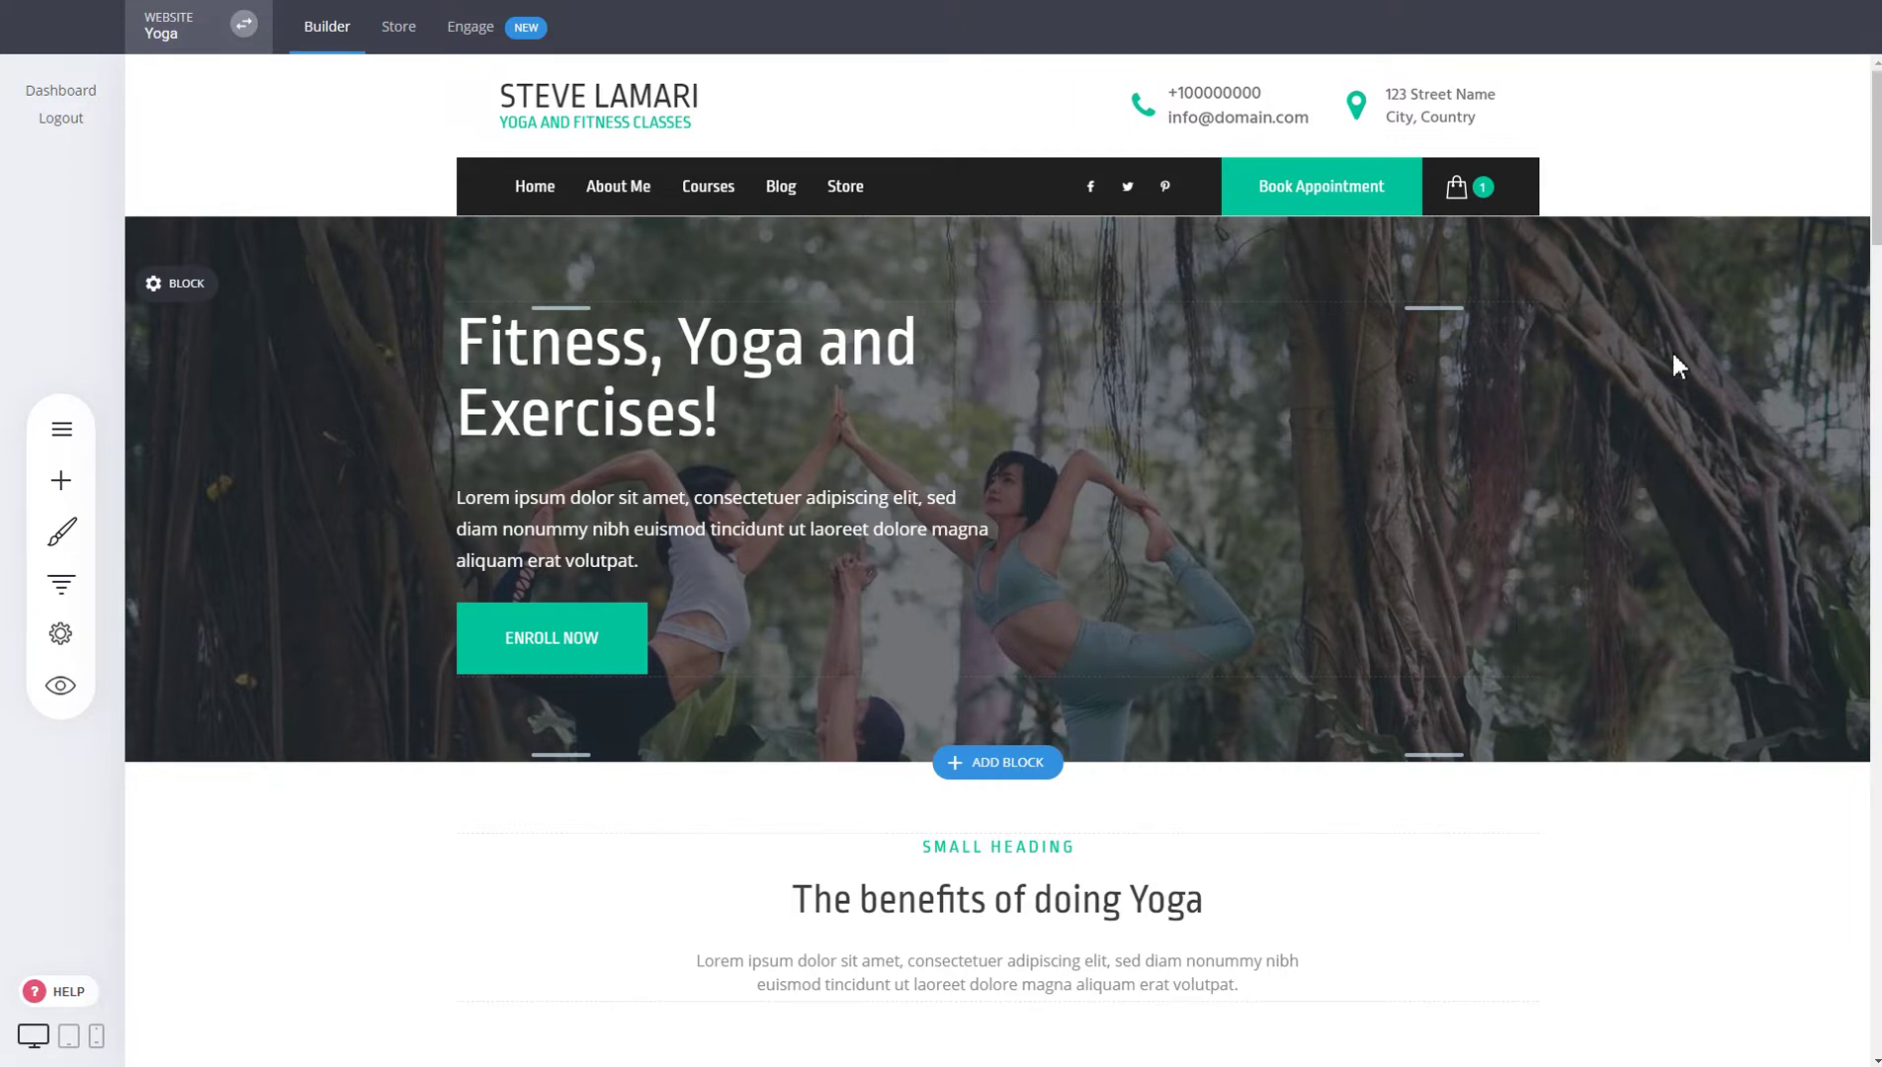
# - Look through the Yoga website's home page from header to footer, and view its list of pages
pyautogui.scroll(-5, 781, 390)
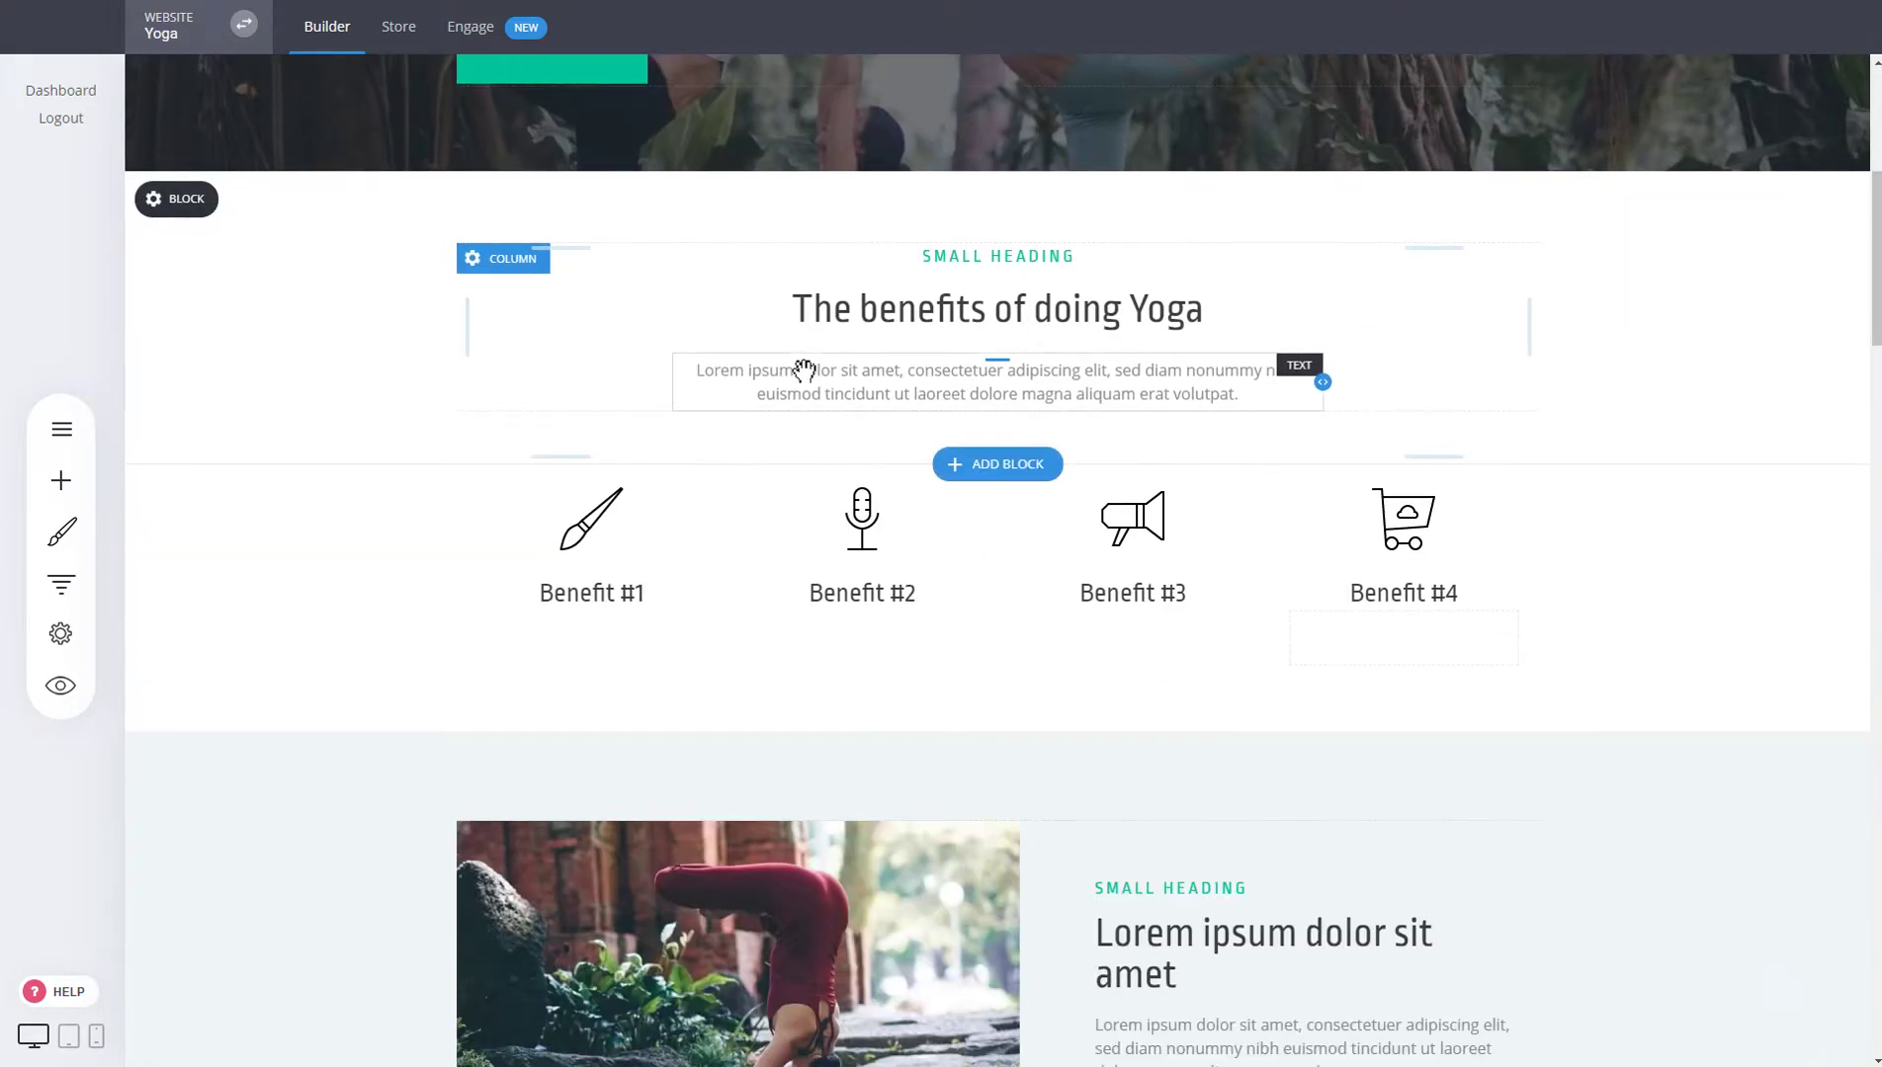
pyautogui.scroll(5, 1649, 516)
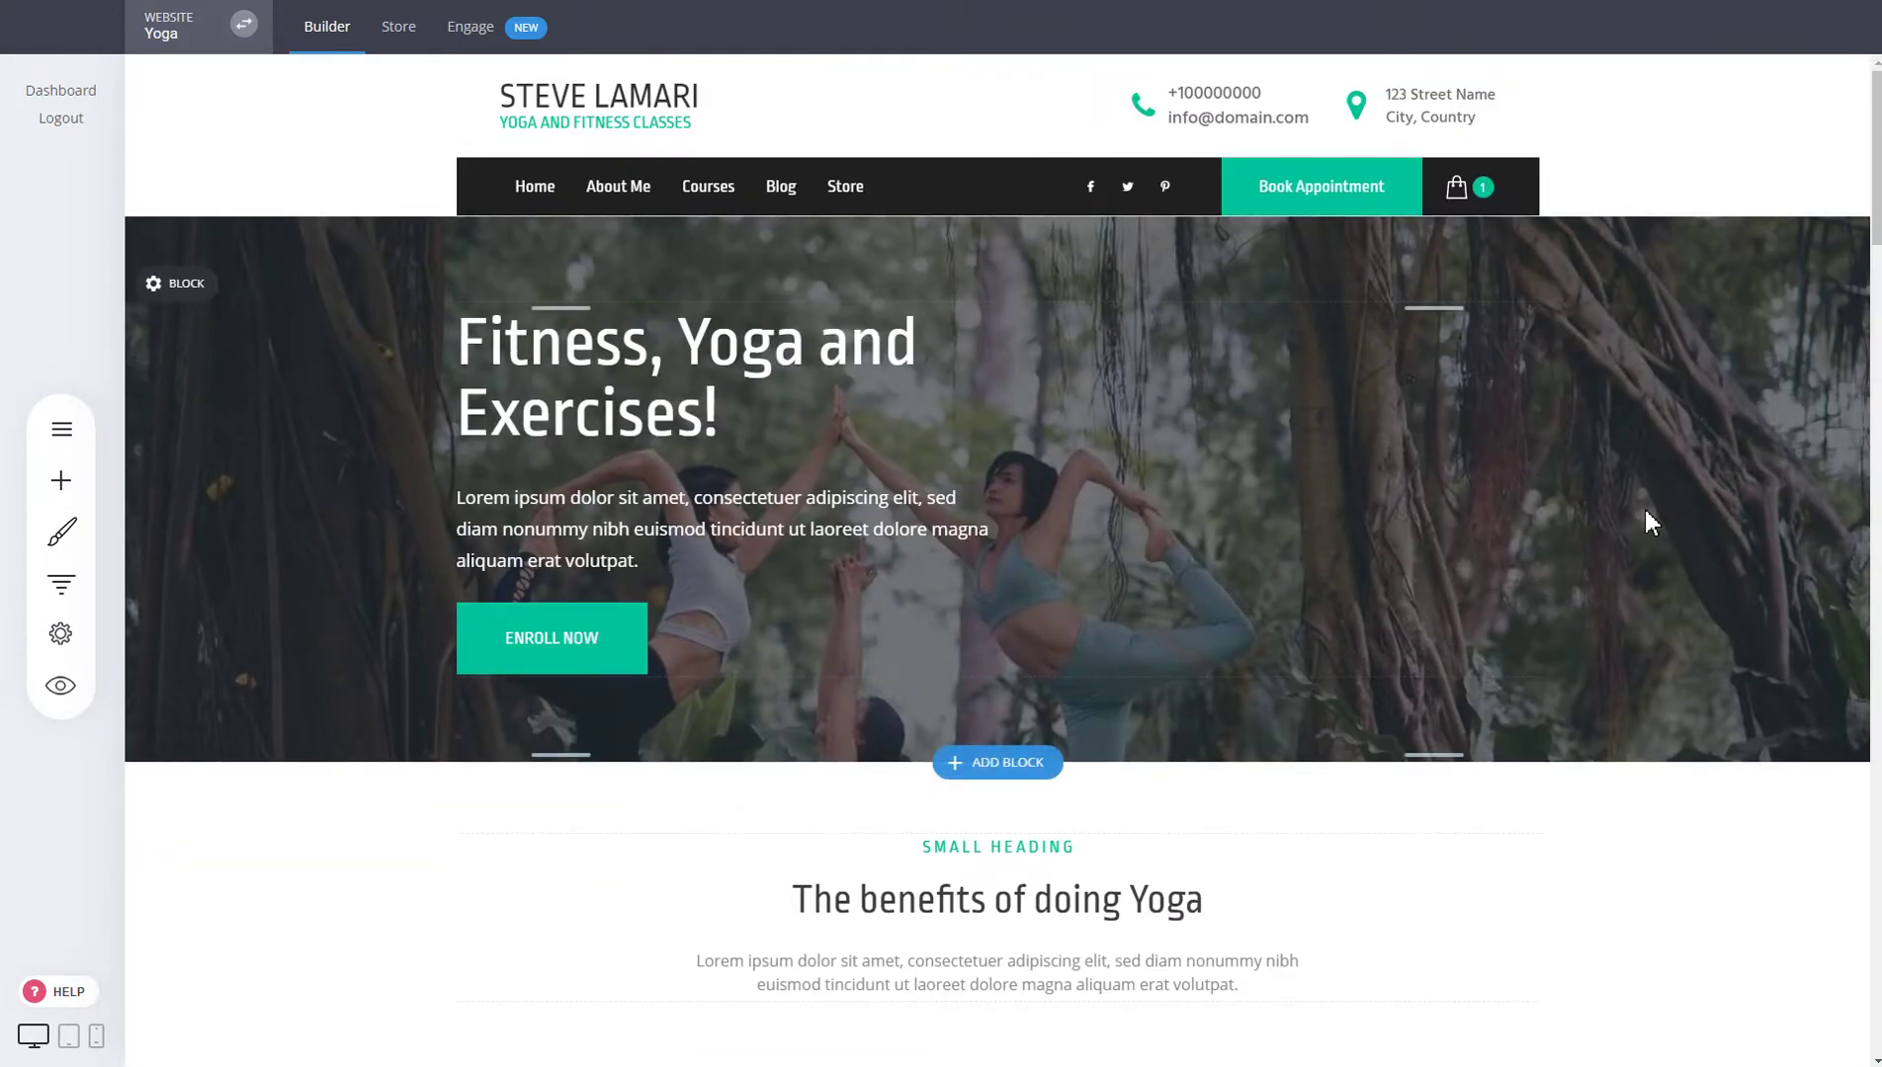
pyautogui.scroll(-5, 1648, 516)
pyautogui.scroll(5, 1649, 516)
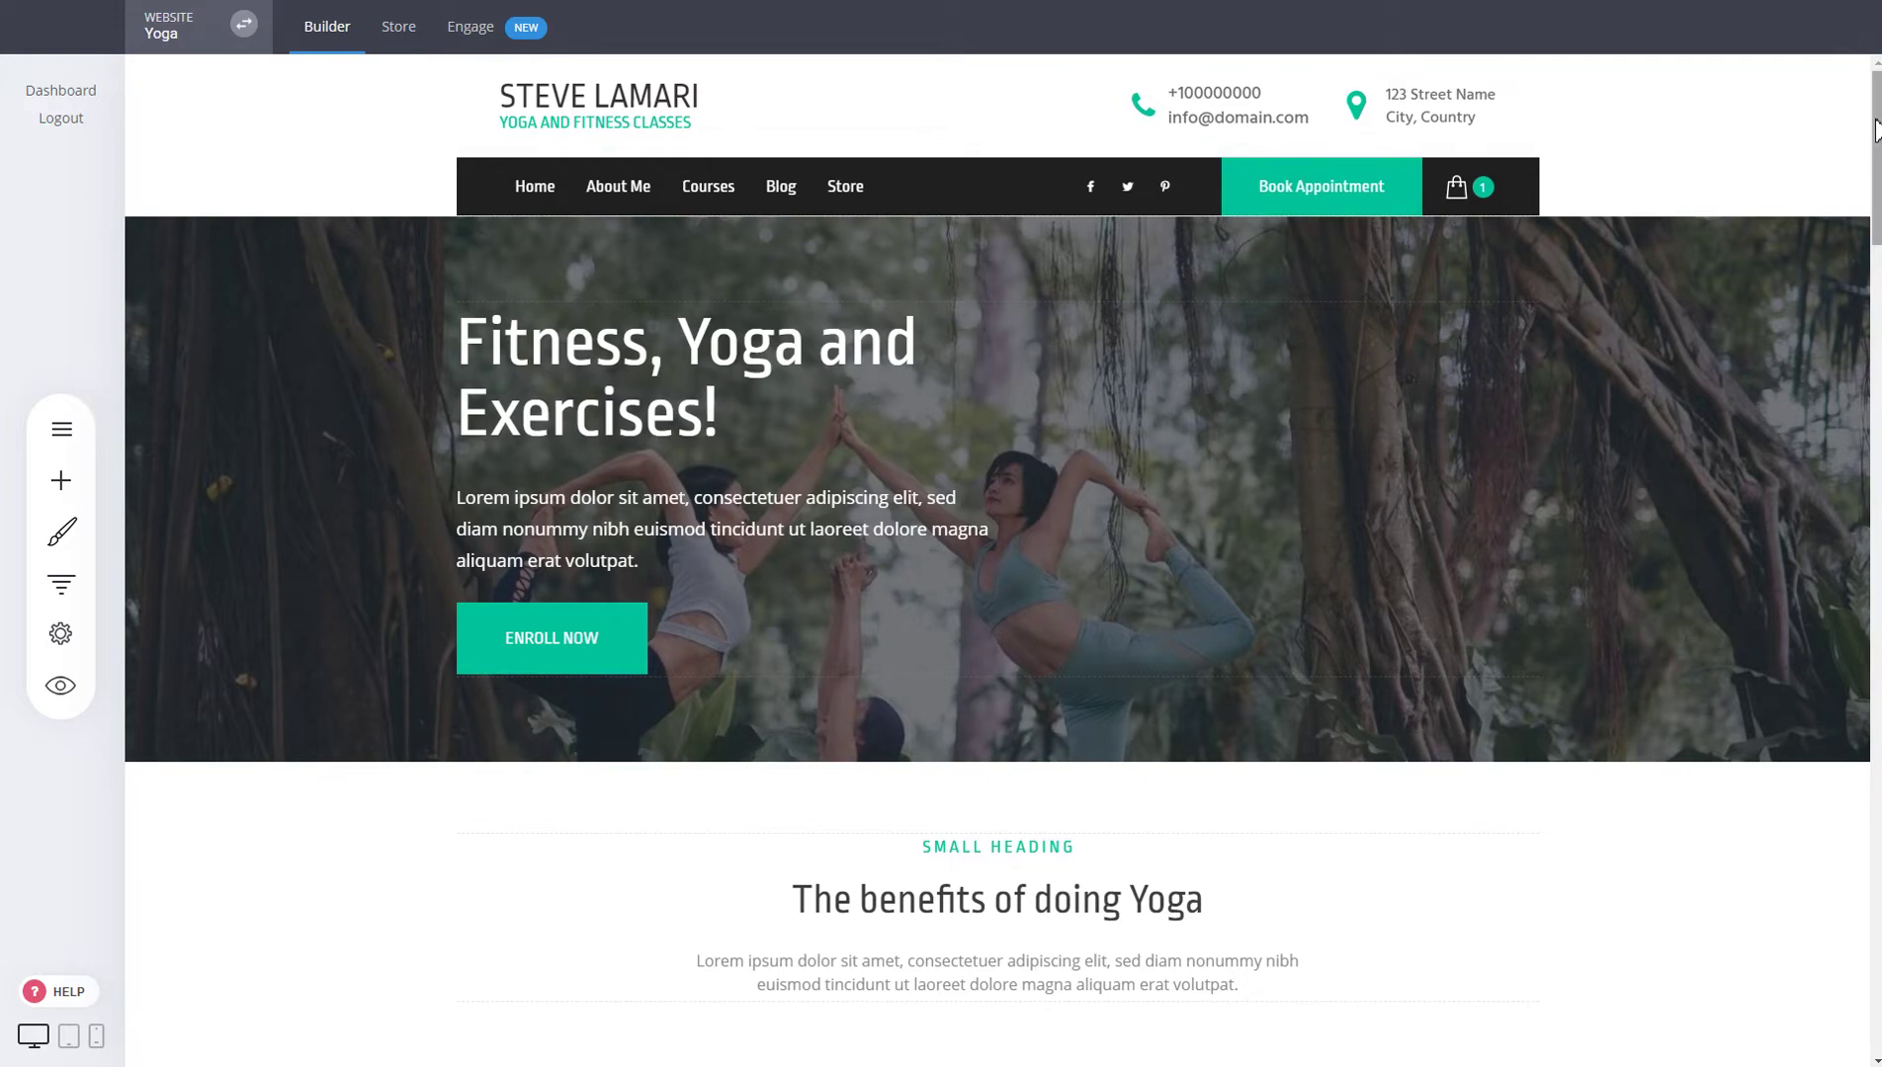
pyautogui.moveTo(1873, 148); pyautogui.dragTo(1818, 1049)
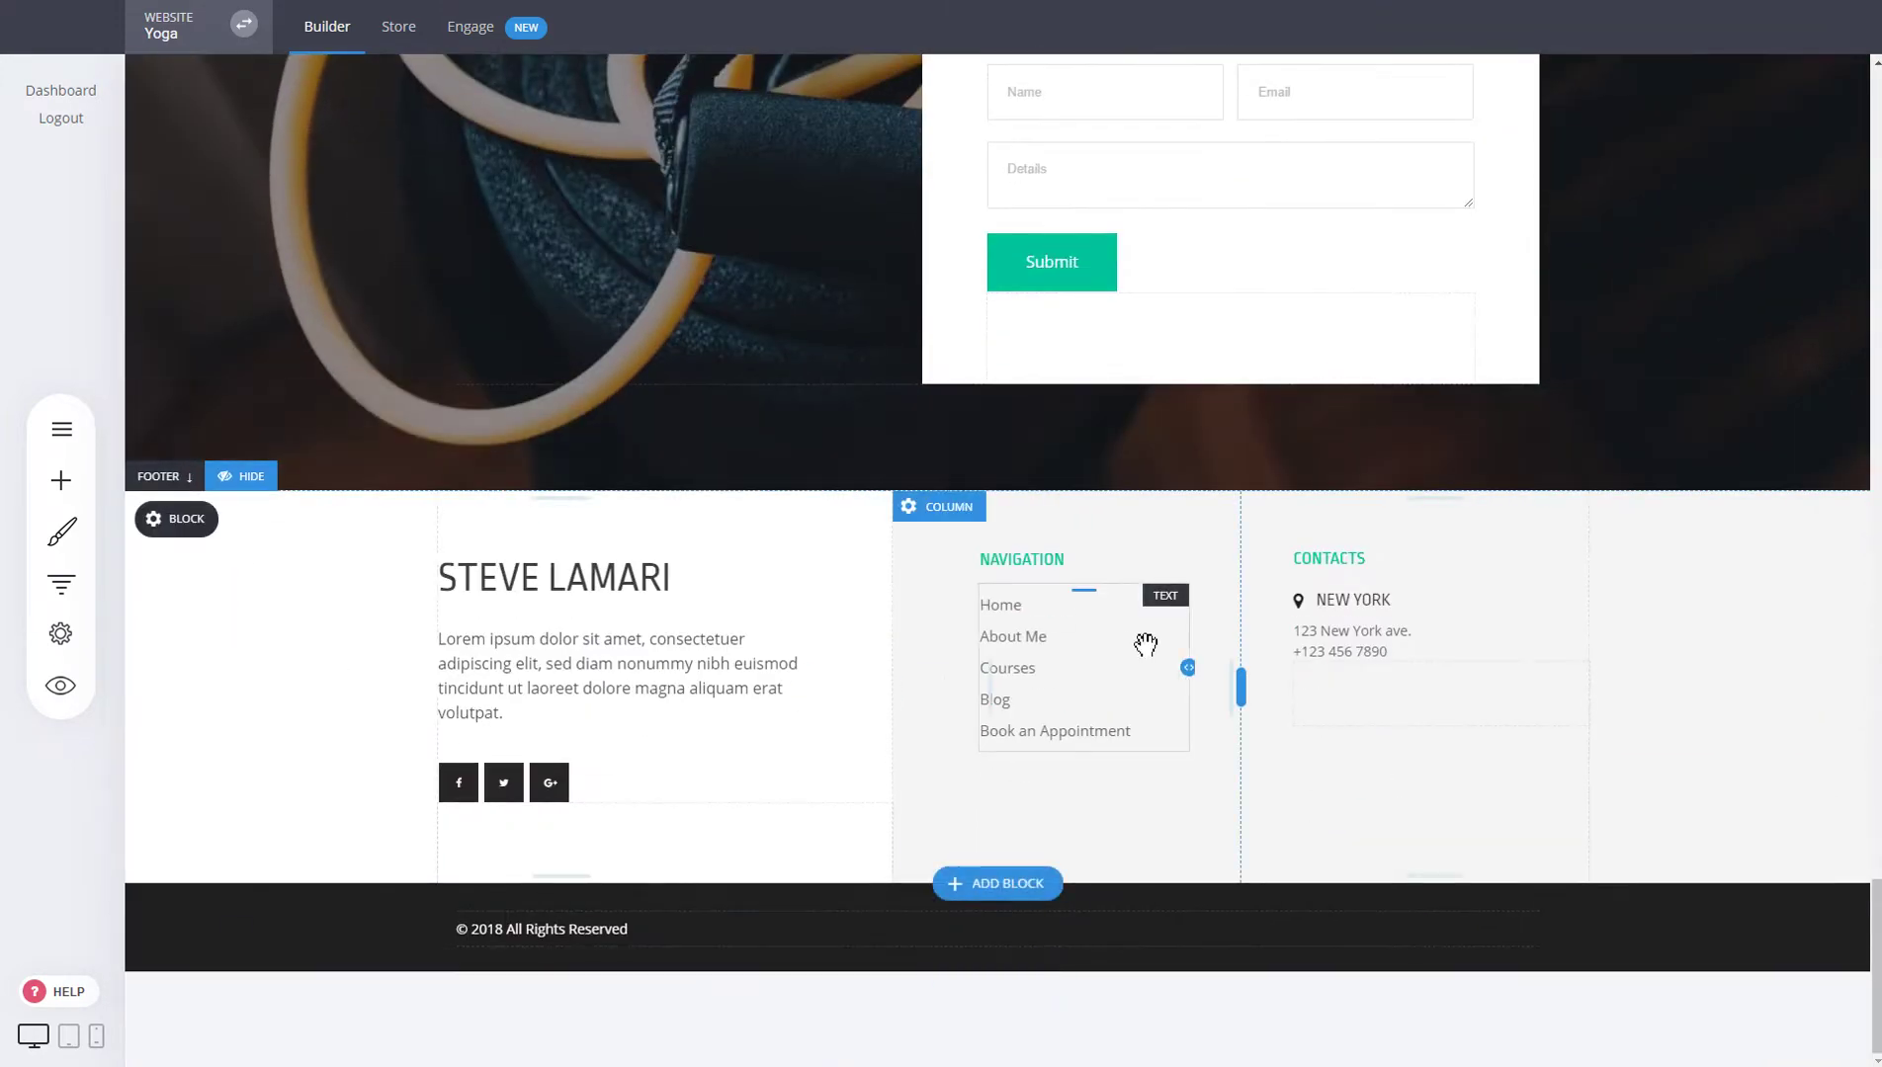
pyautogui.scroll(15, 1047, 583)
pyautogui.scroll(6, 1047, 583)
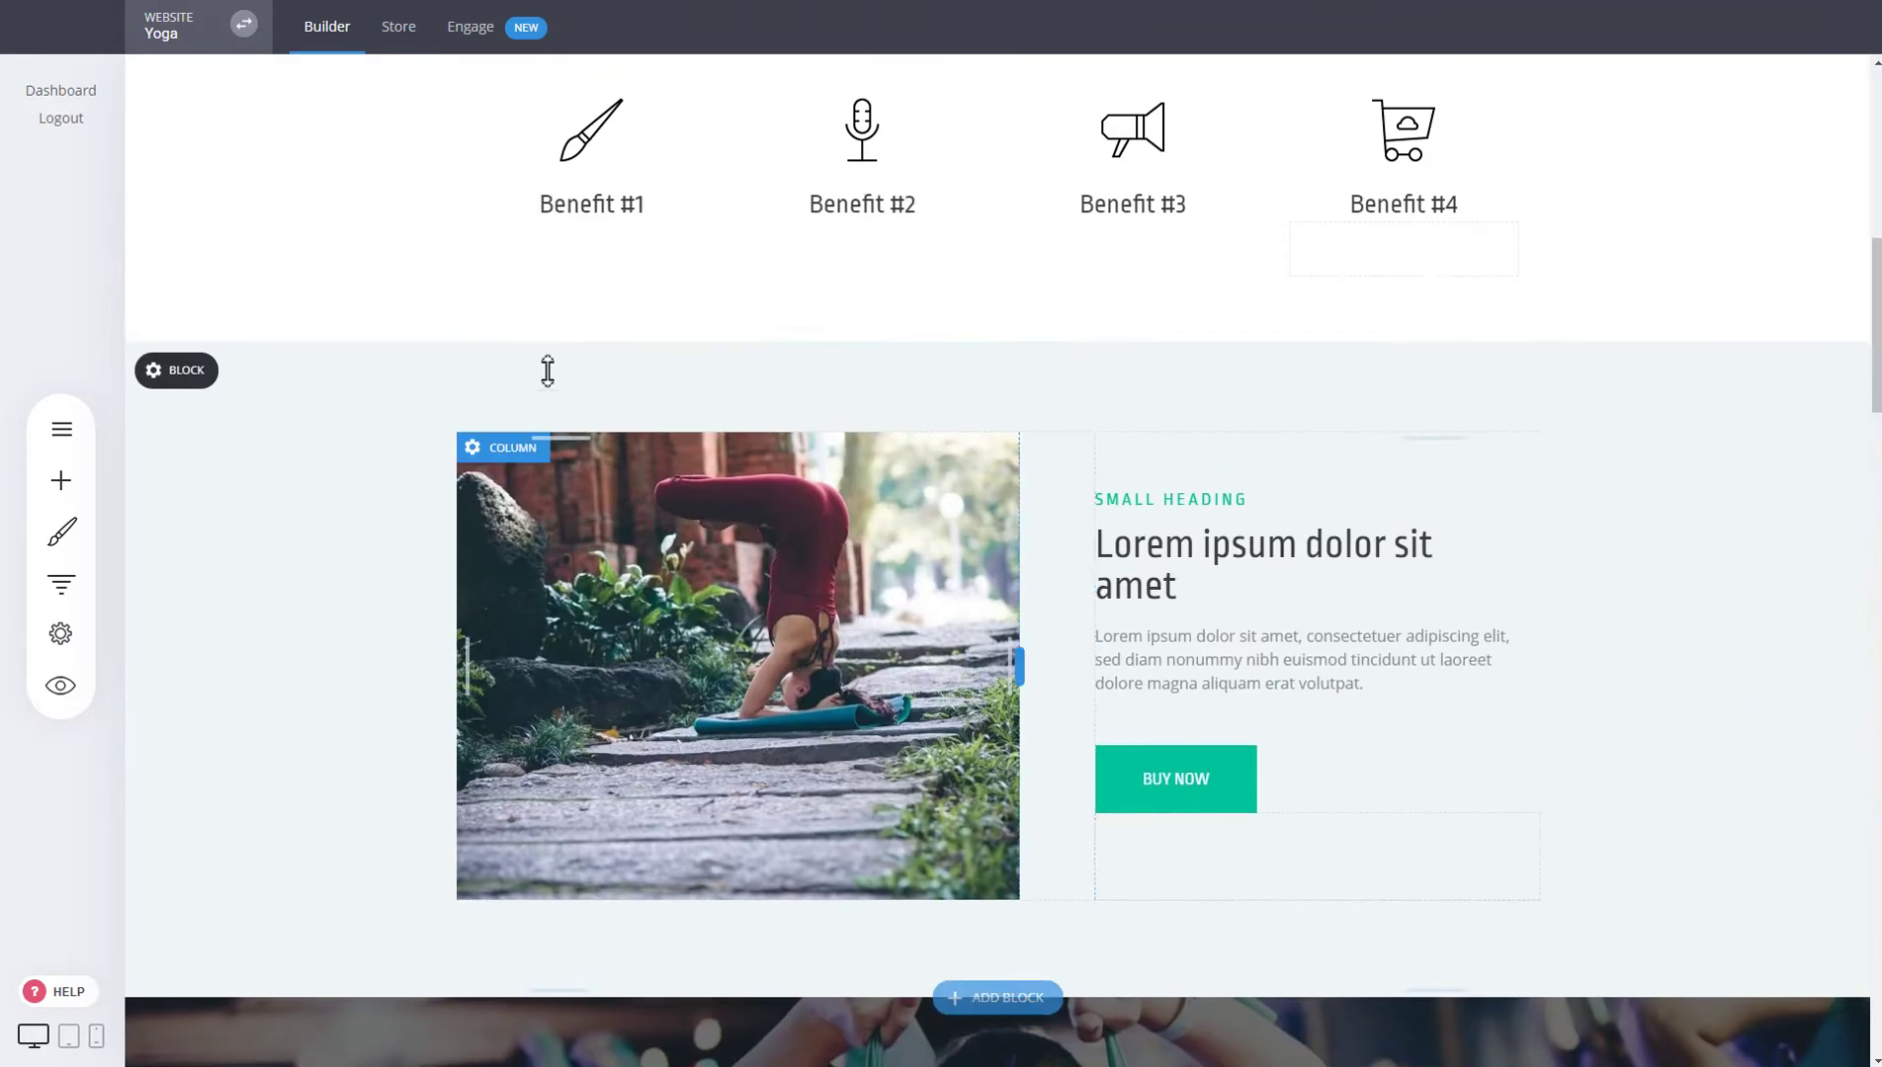
pyautogui.scroll(6, 504, 382)
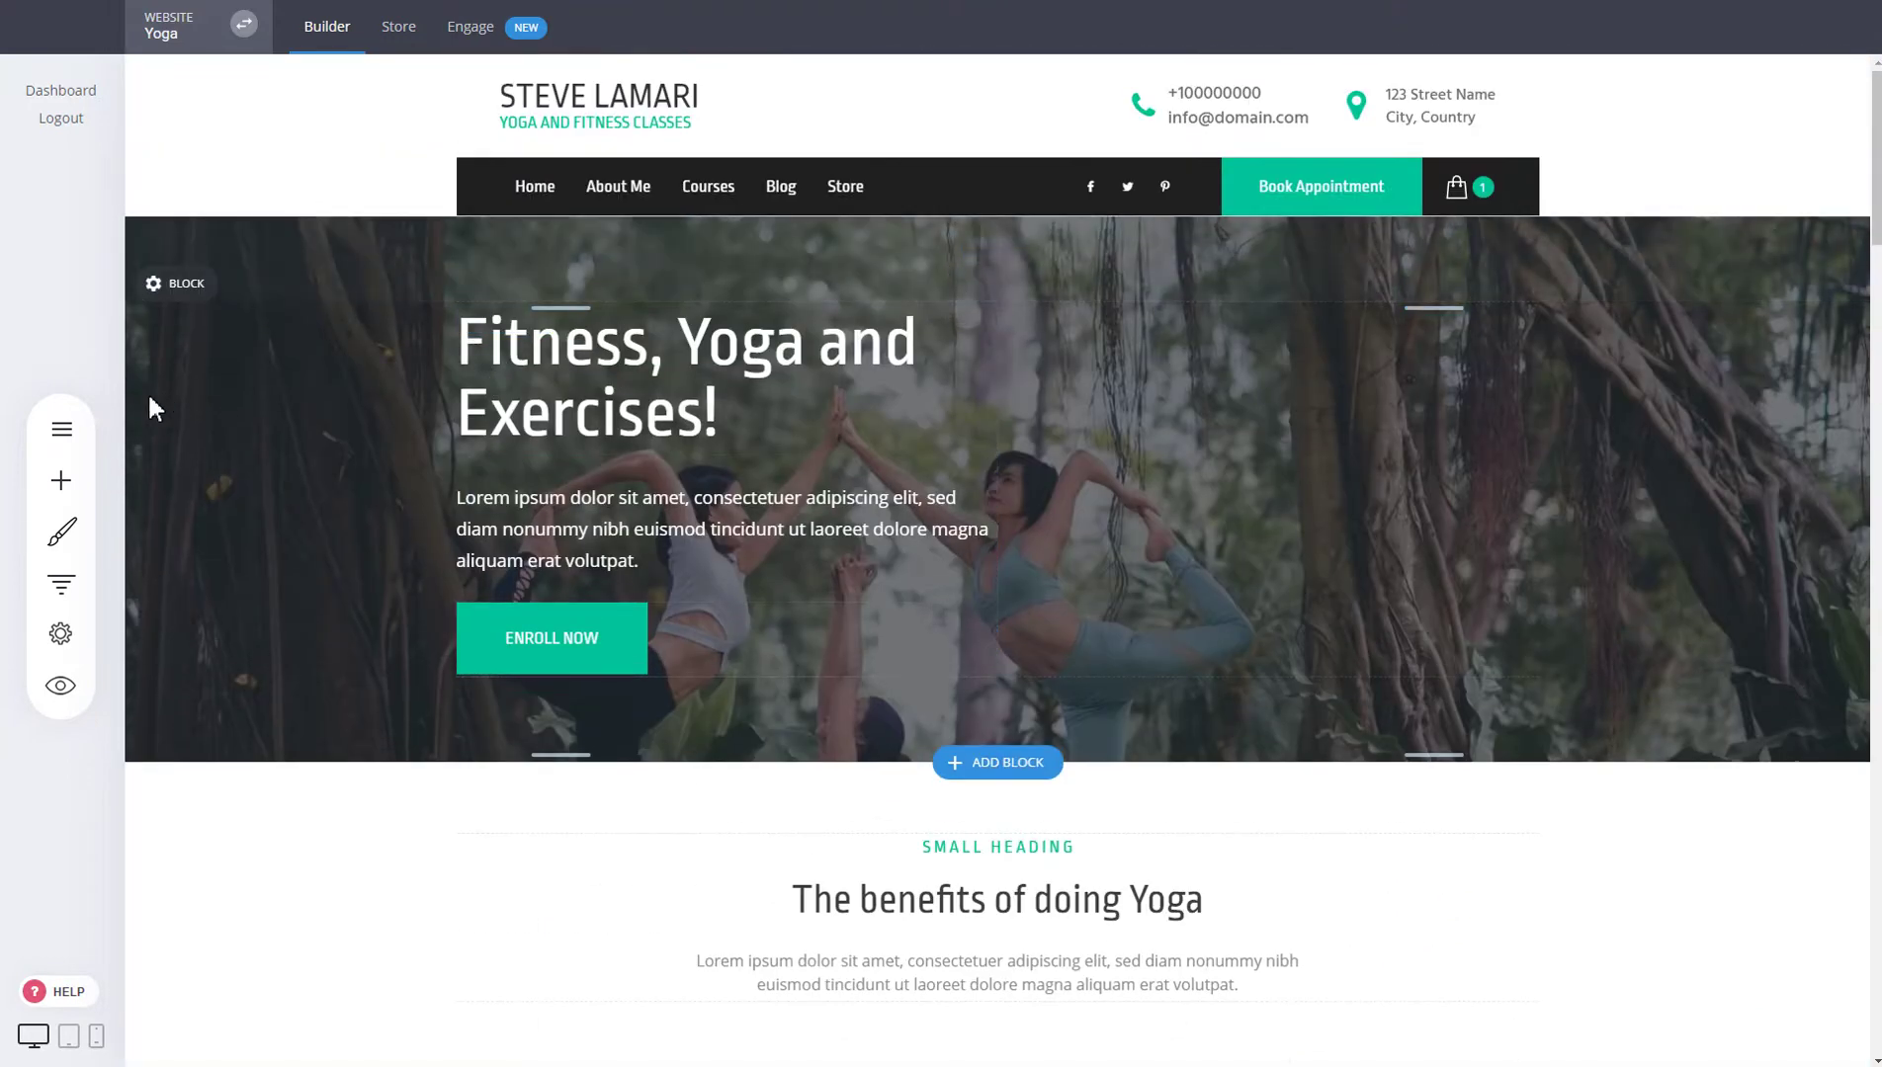
pyautogui.click(61, 429)
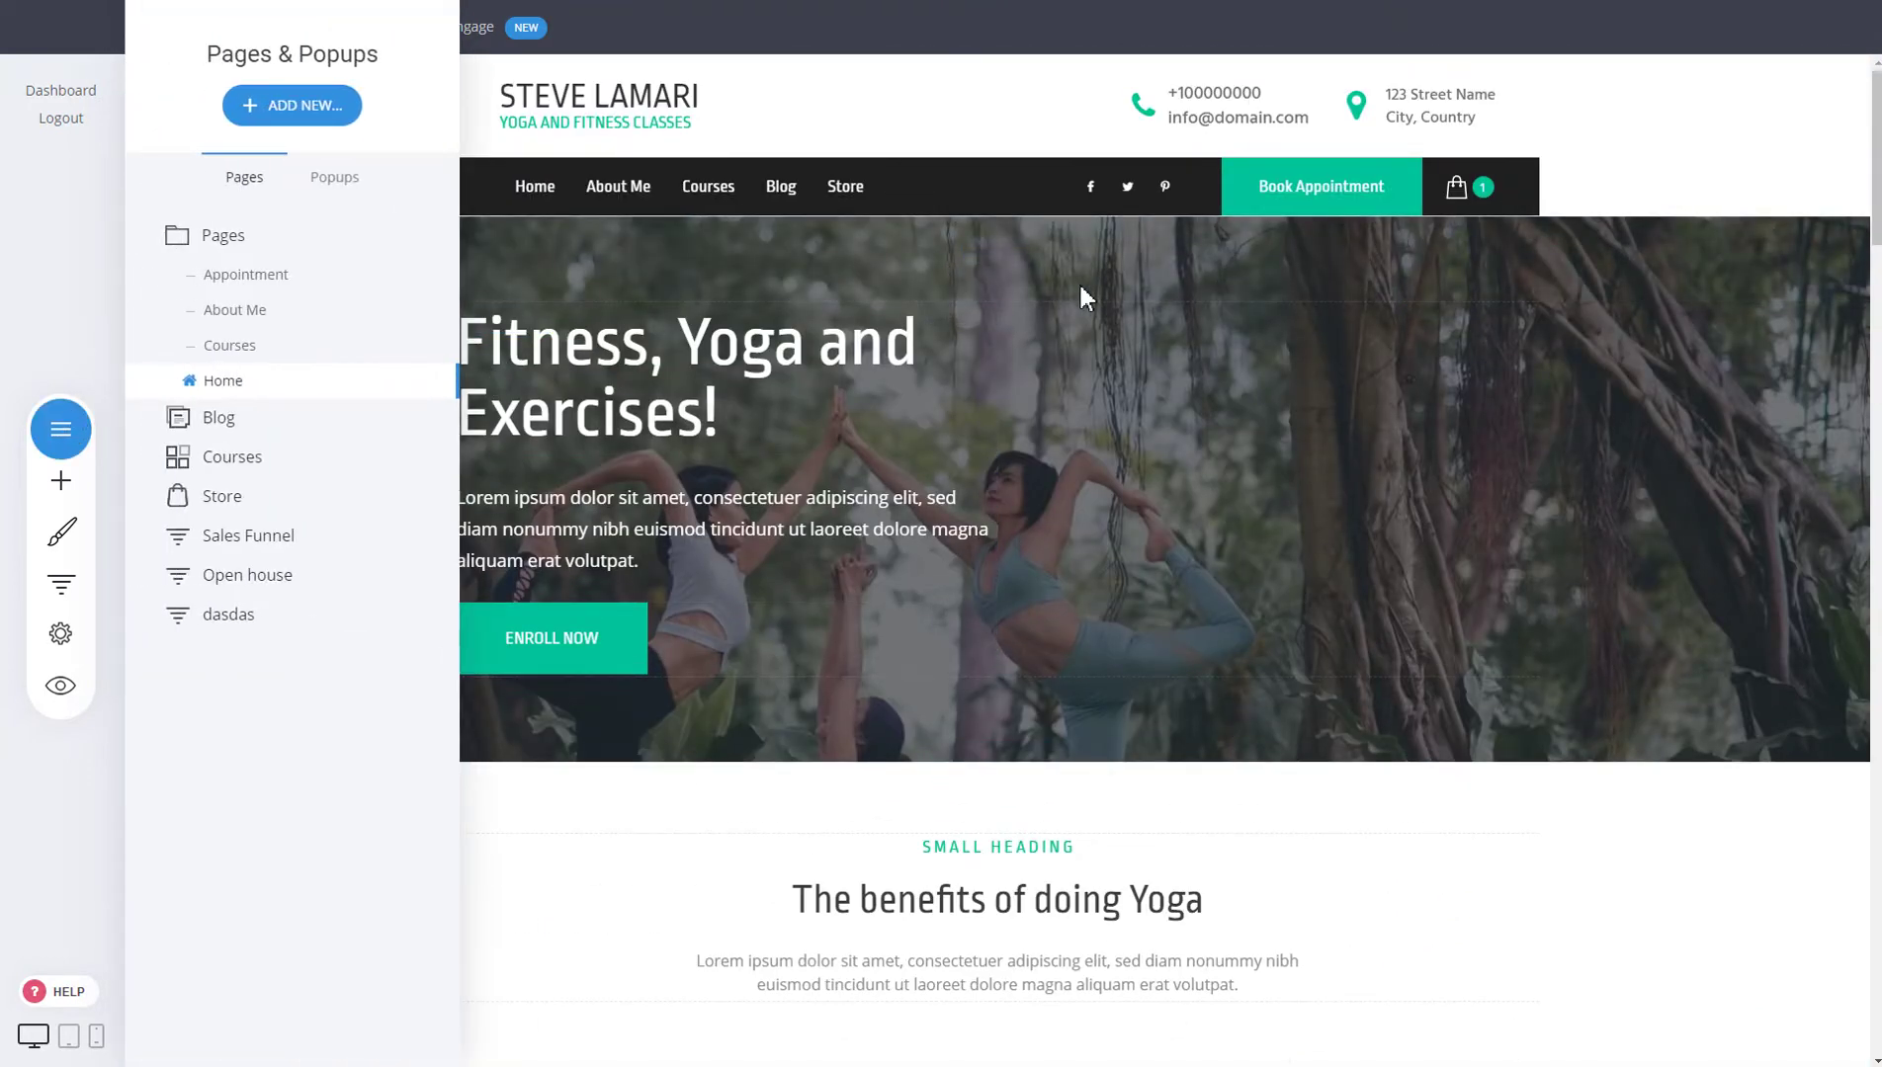
pyautogui.click(838, 254)
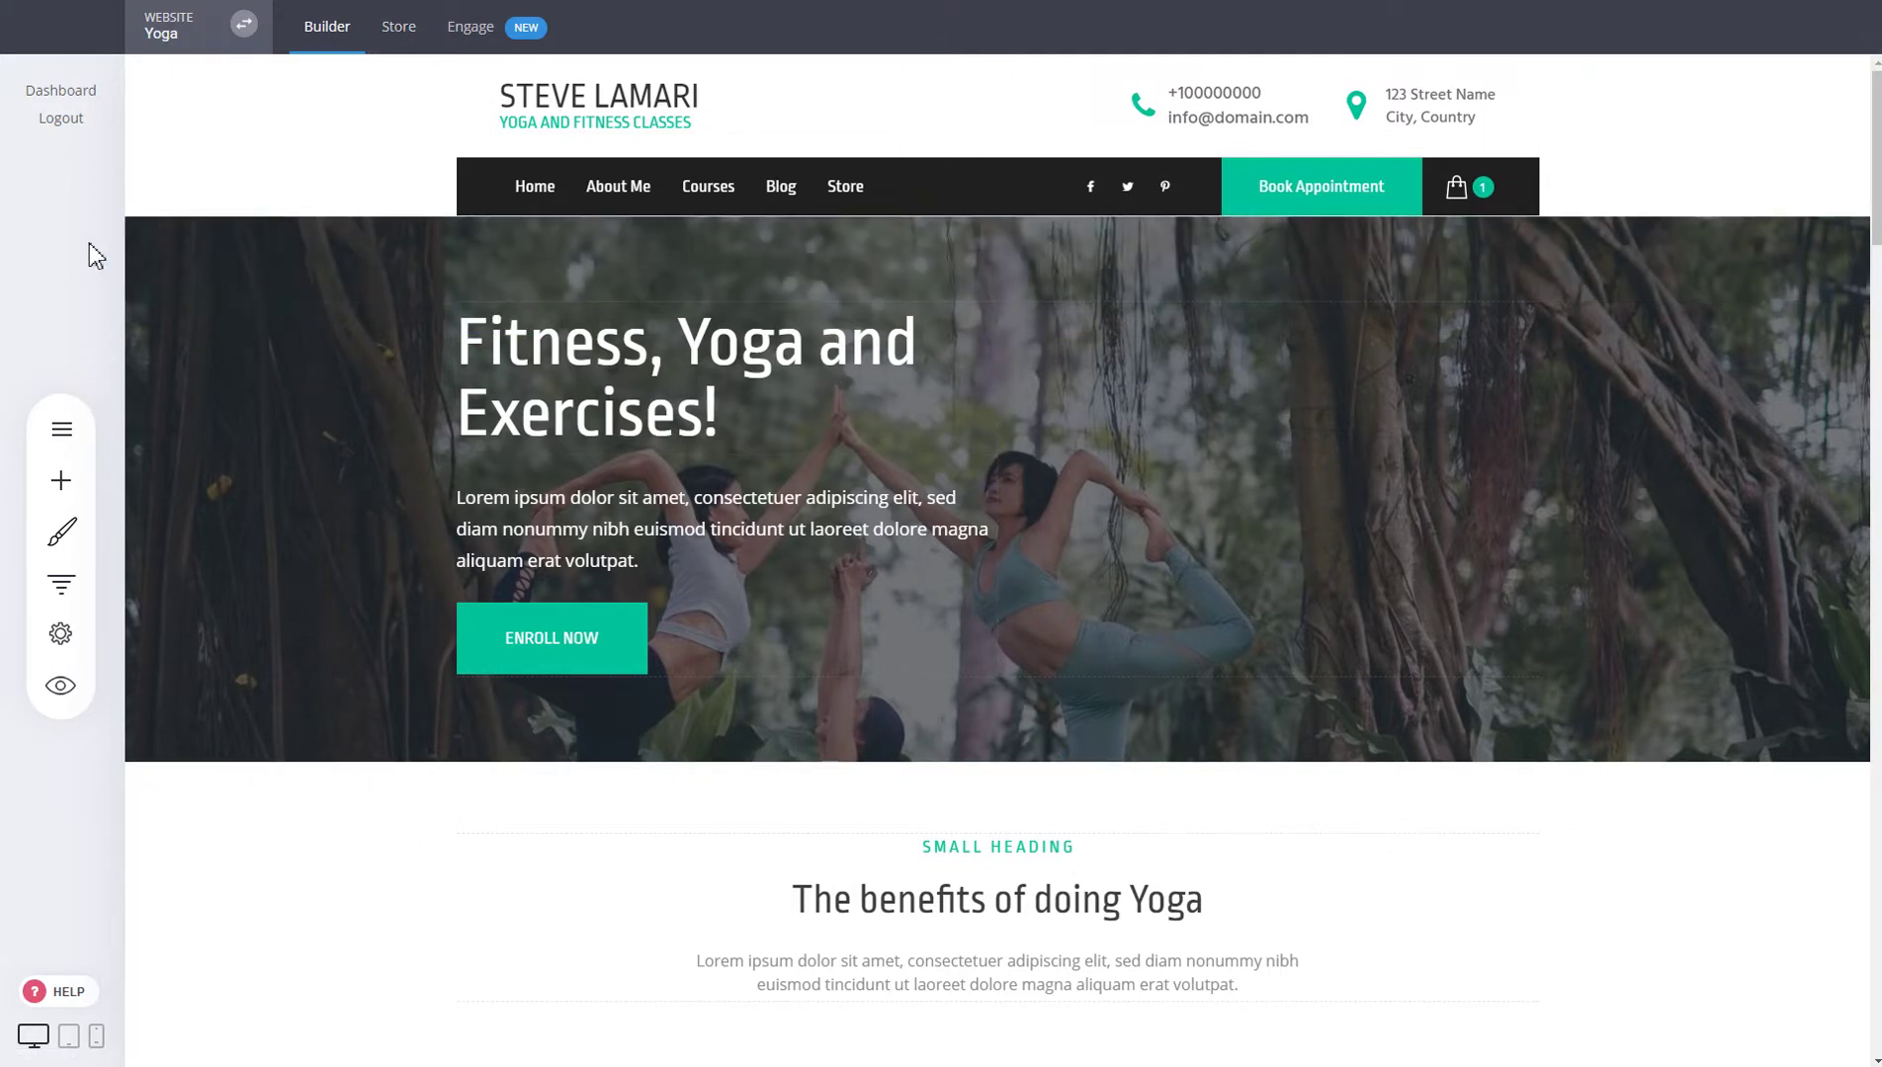
# - Start a new funnel outside the Yoga website from the Home category's Lead Generation / Home template headed "Professional Business Development Advising"
pyautogui.click(62, 579)
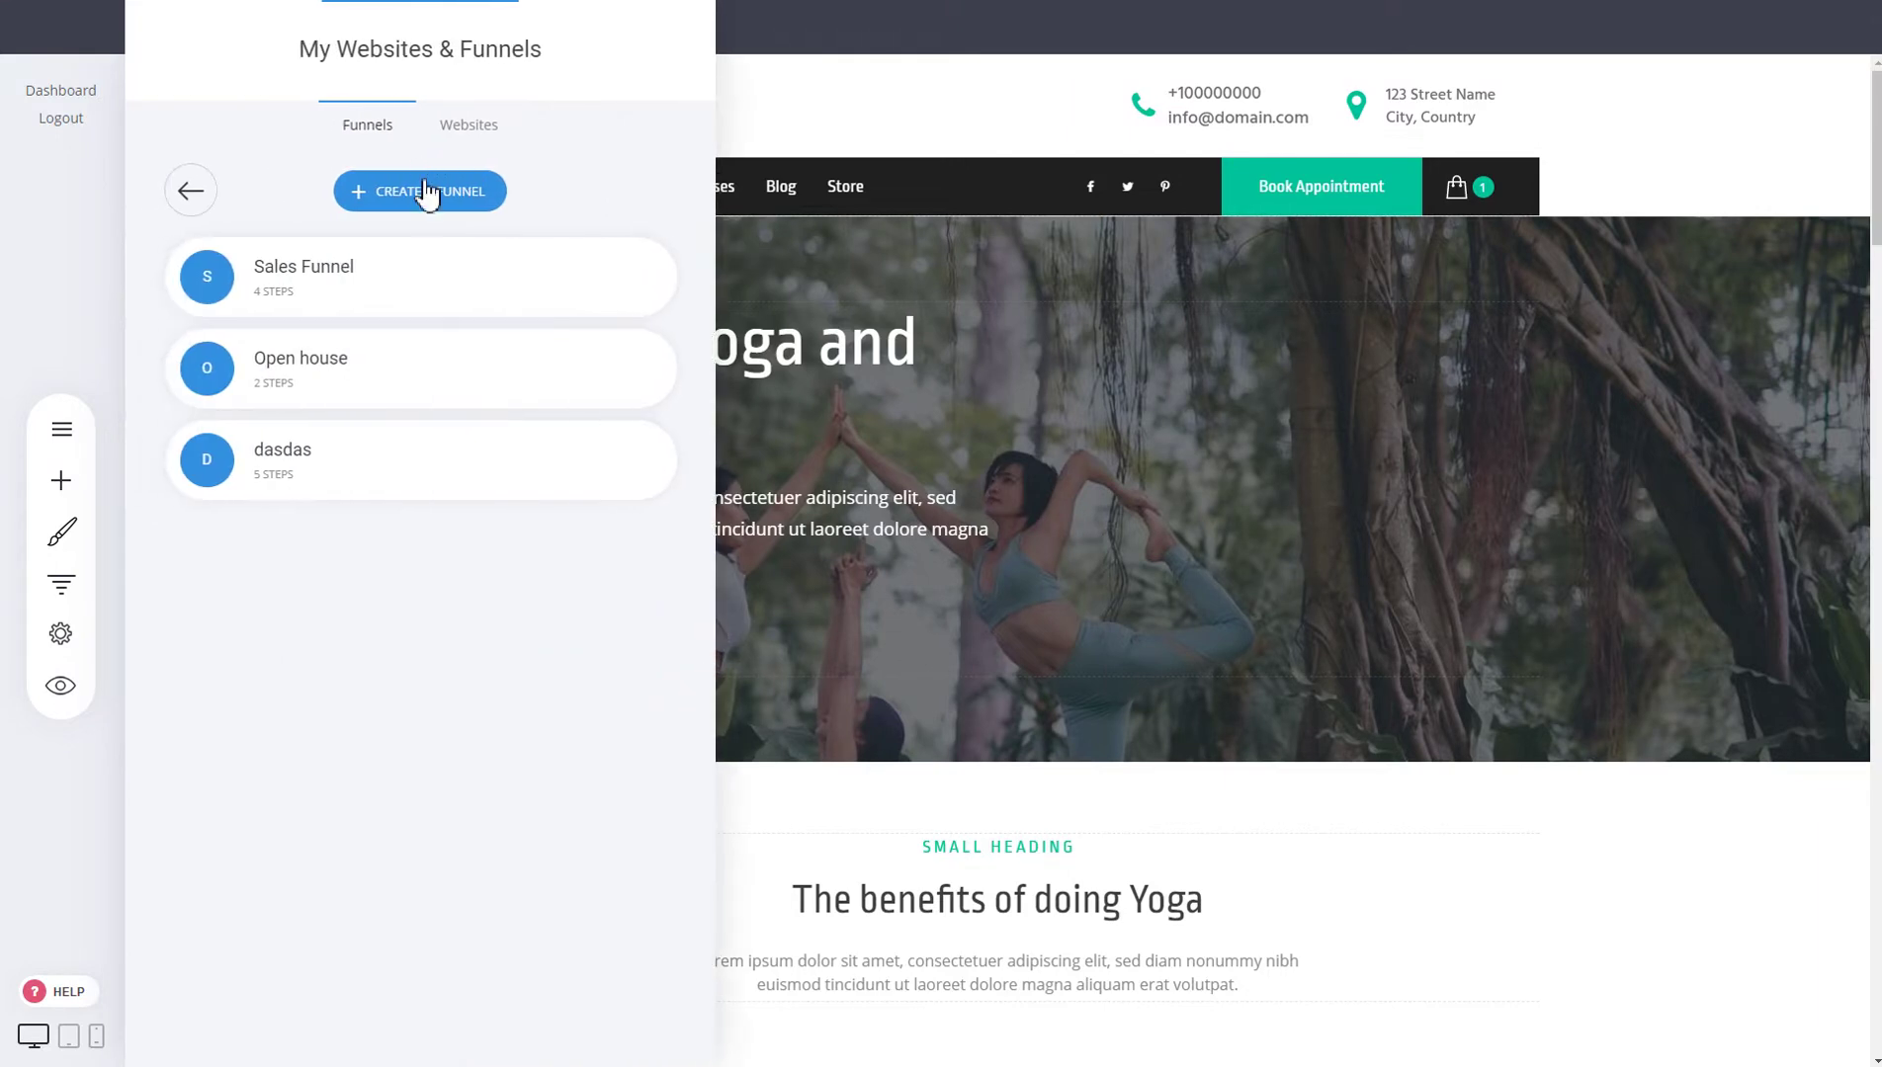
pyautogui.click(186, 206)
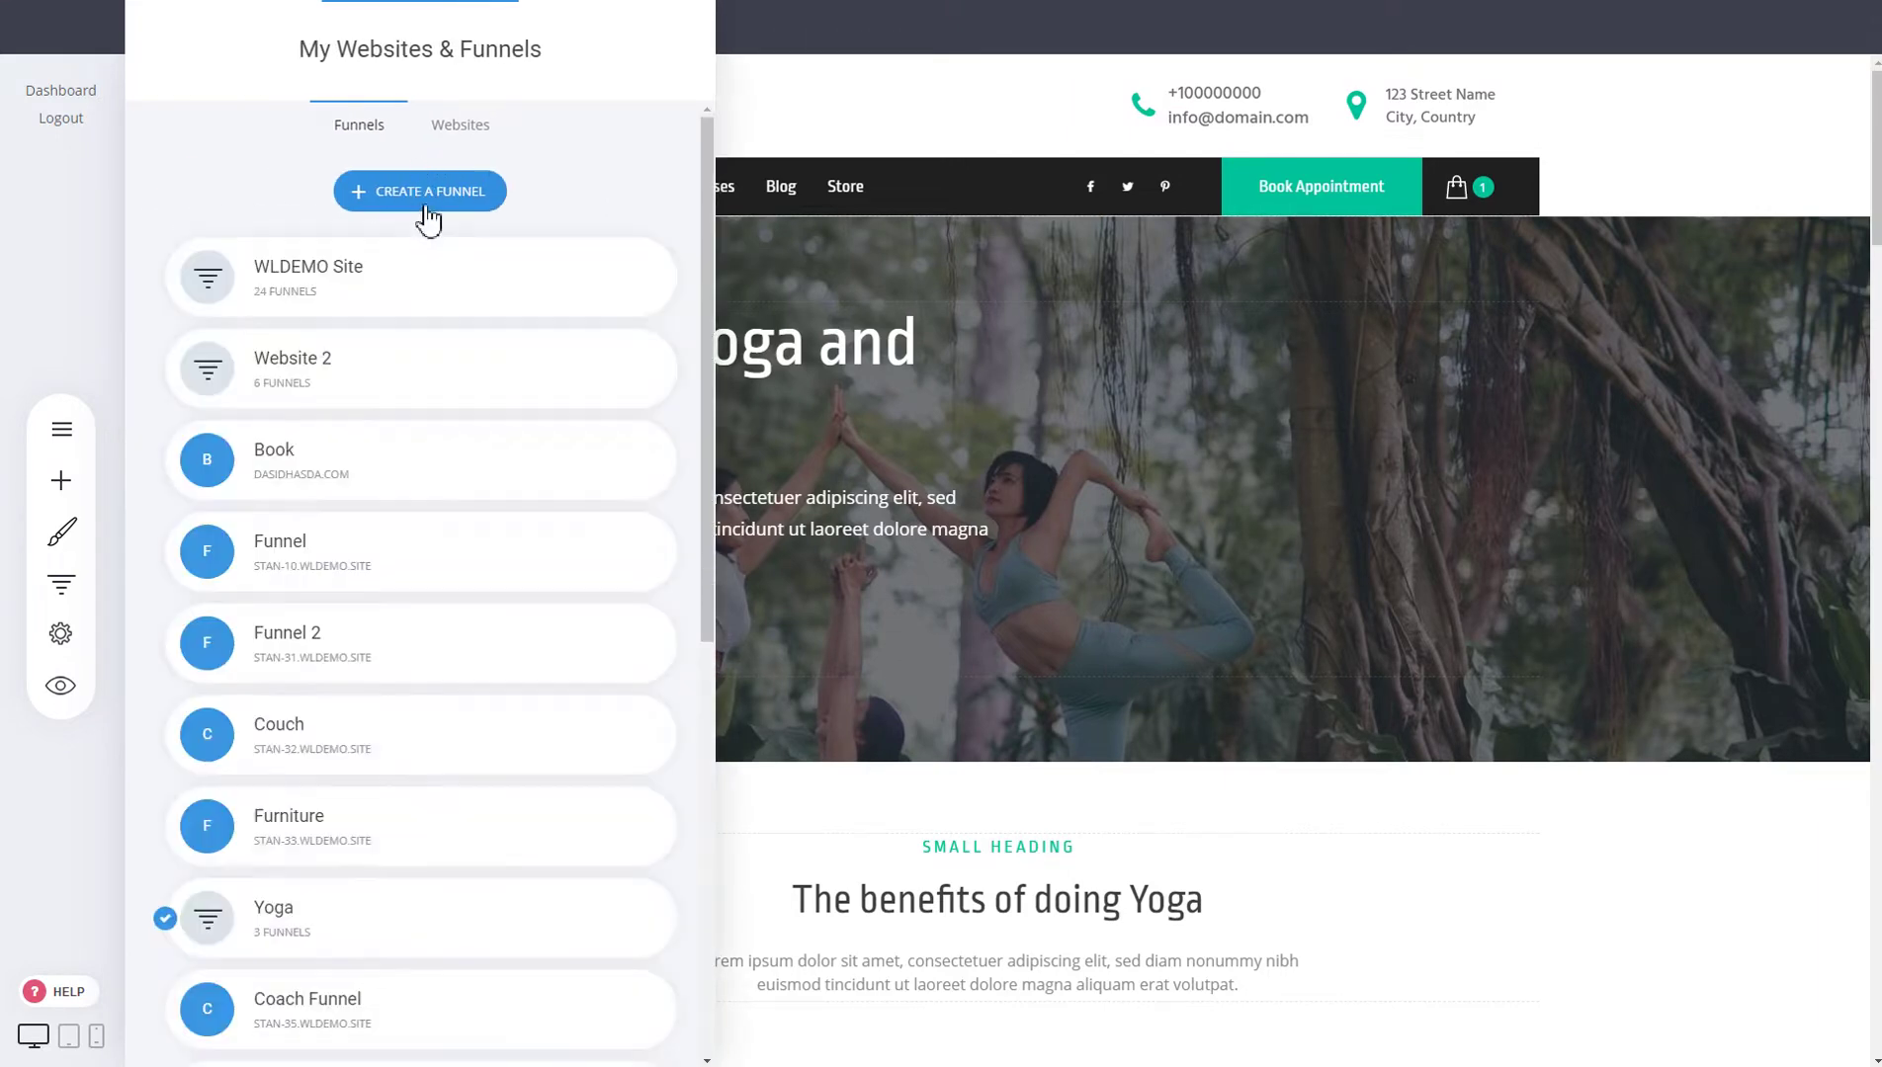
pyautogui.click(430, 203)
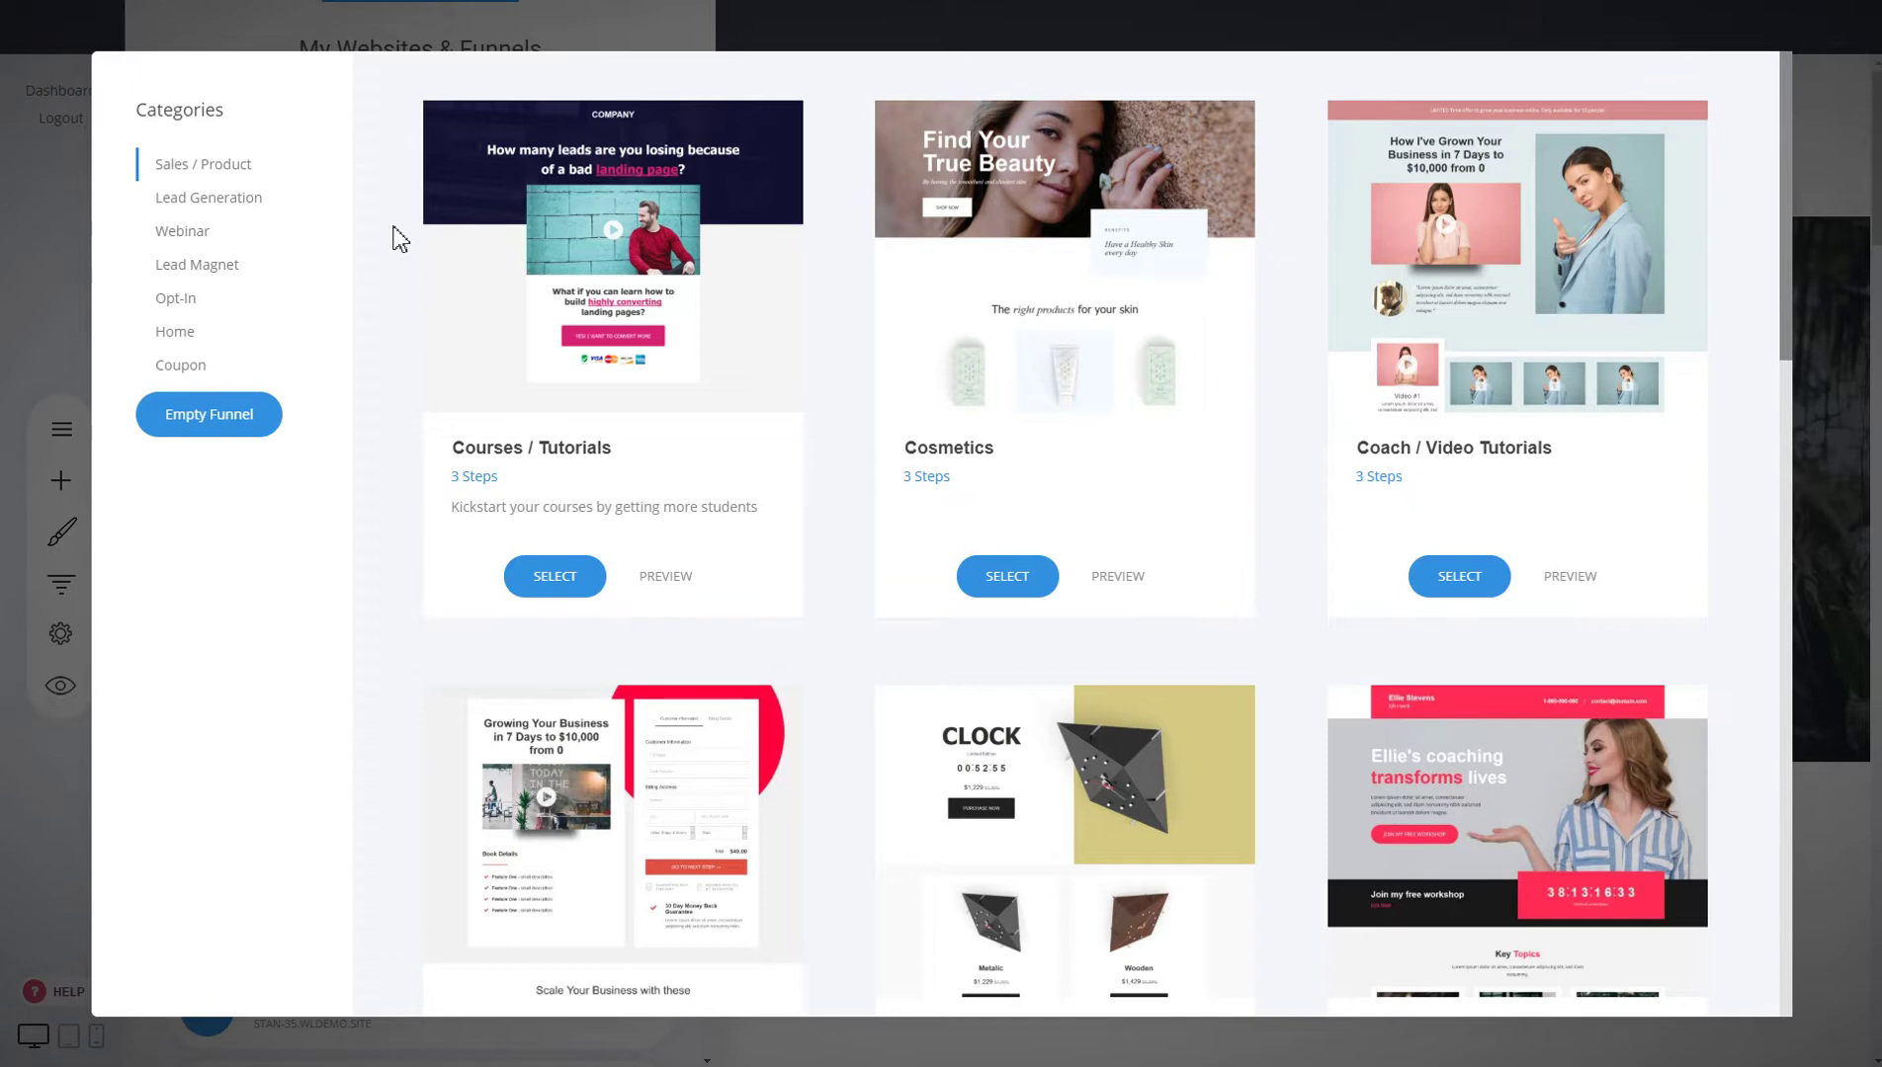
pyautogui.click(201, 336)
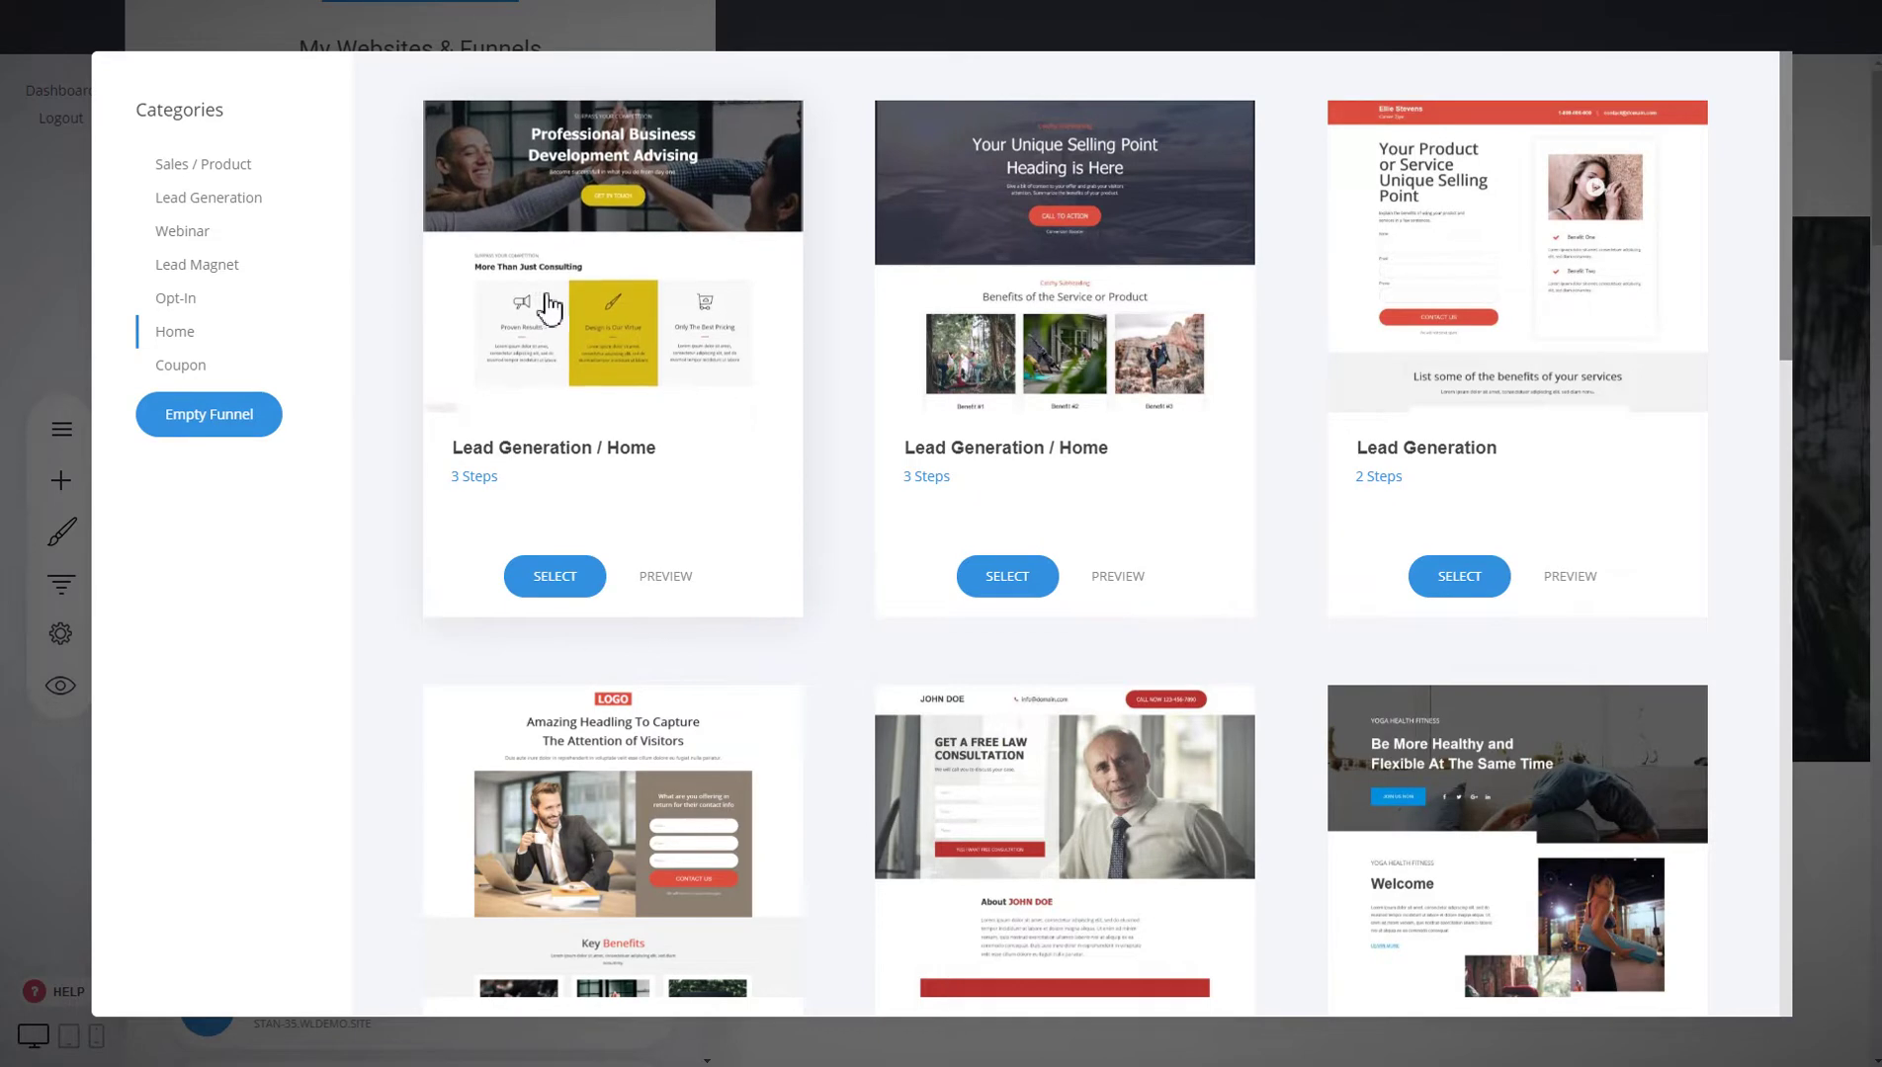
pyautogui.click(579, 582)
# - Name the new funnel "Home FUnnel" and save it
pyautogui.click(903, 242)
pyautogui.write('Xo')
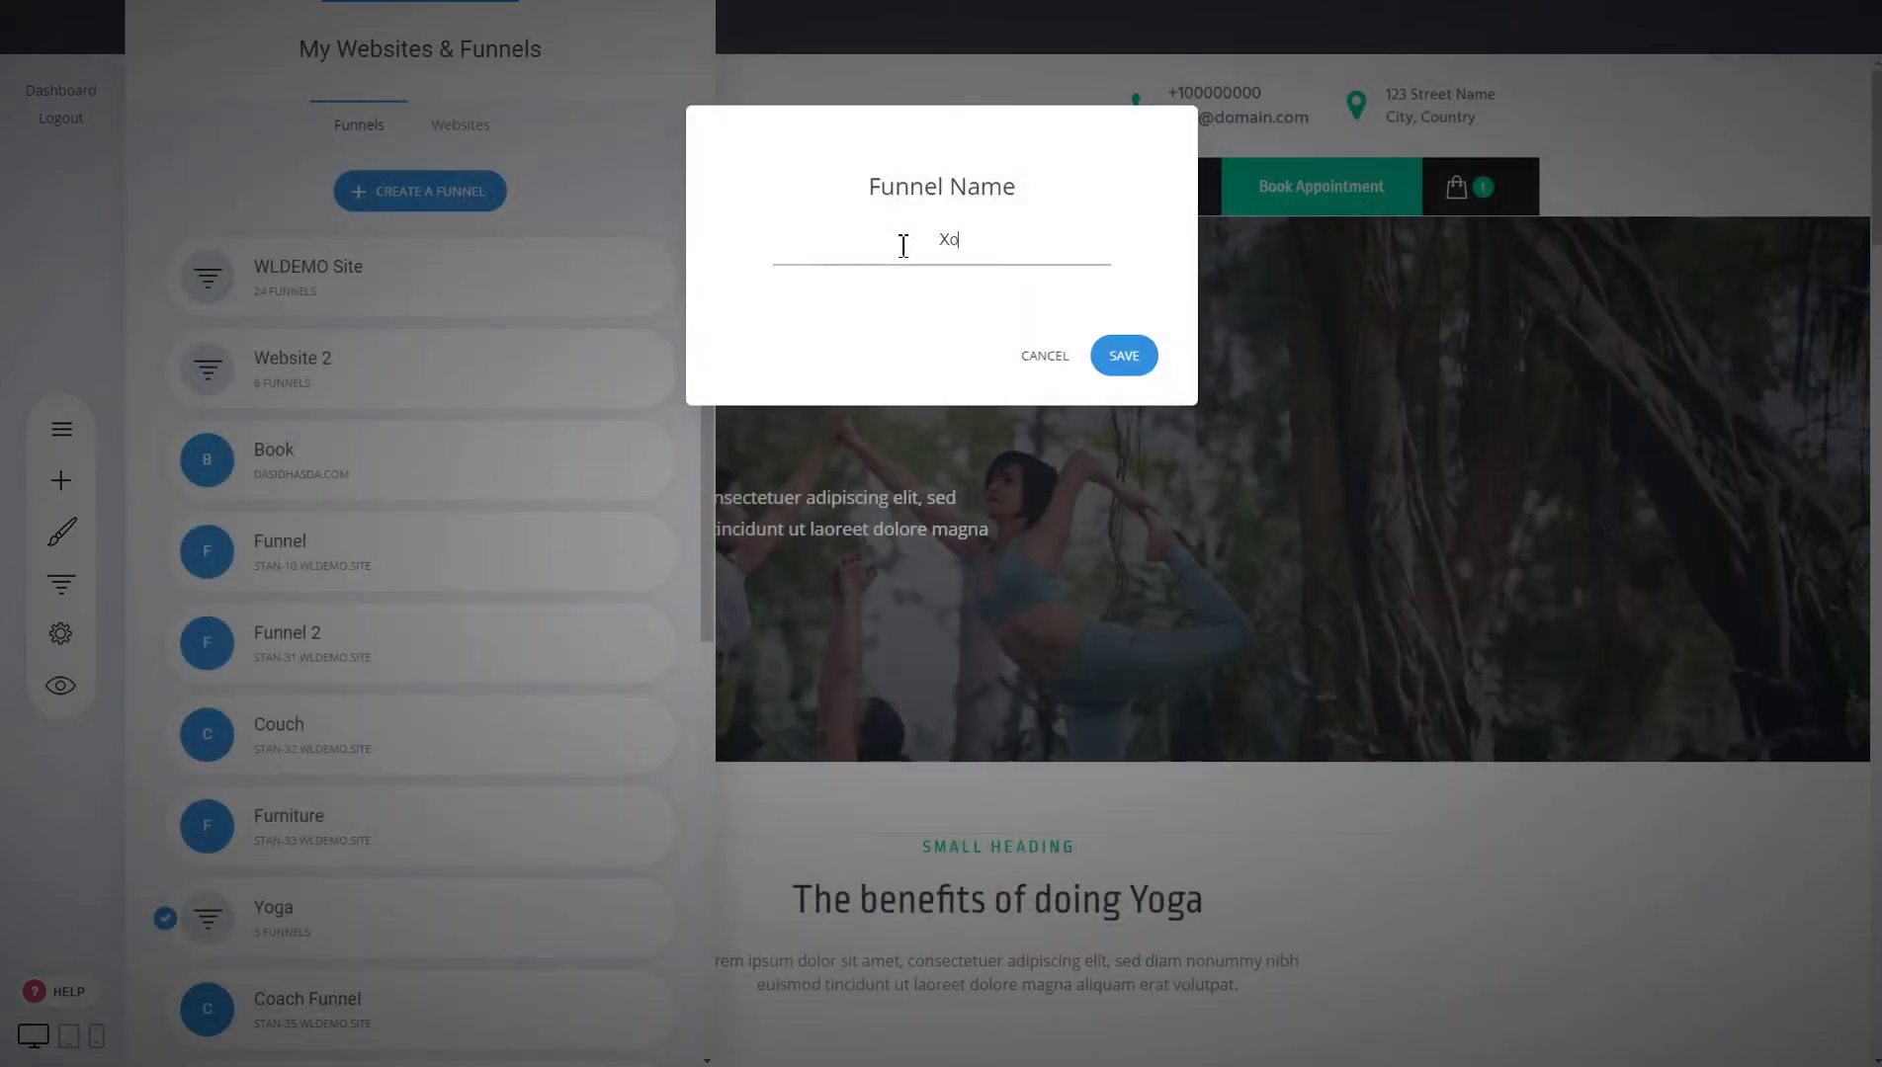
pyautogui.write('ме Фу')
pyautogui.hotkey('ctrl', 'a')
pyautogui.write('Home FUnnel')
pyautogui.click(1119, 356)
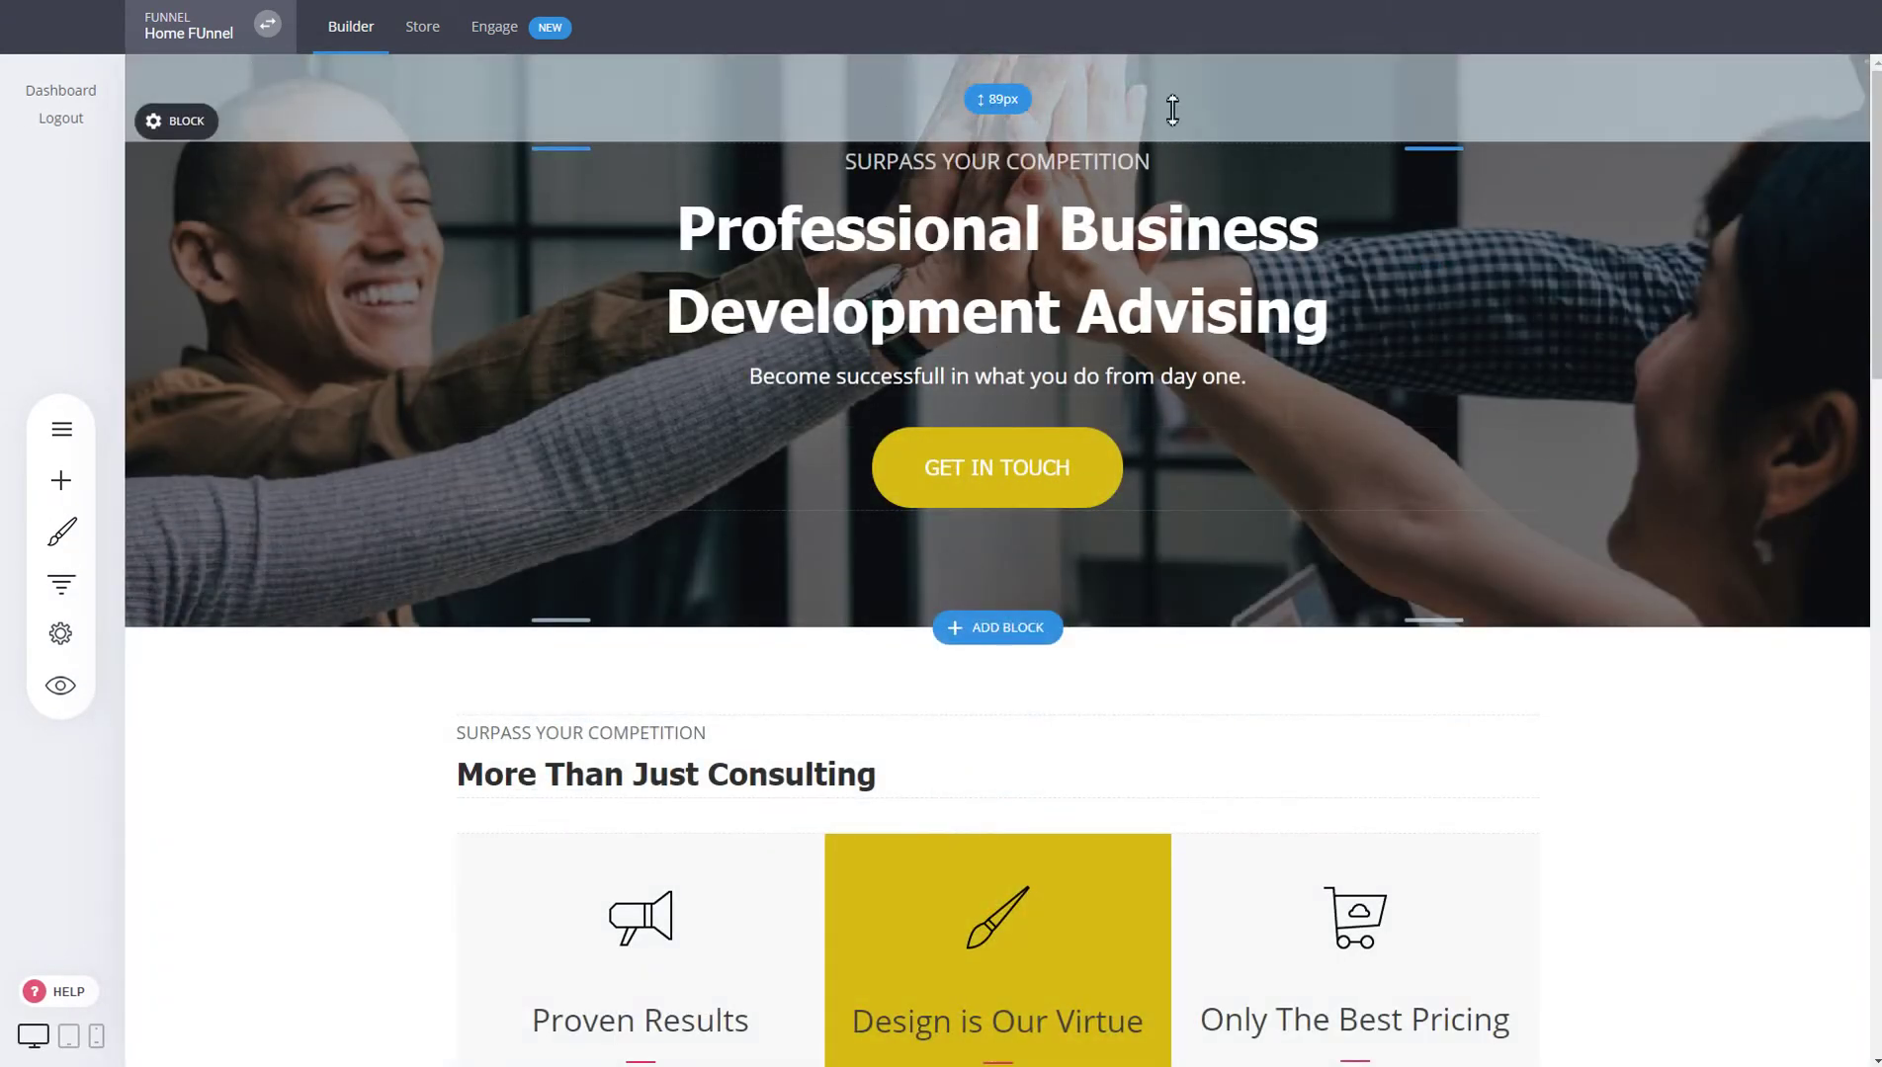
# - Look over the funnel's landing page sections and view the widgets available for adding to it
pyautogui.scroll(-15, 1863, 702)
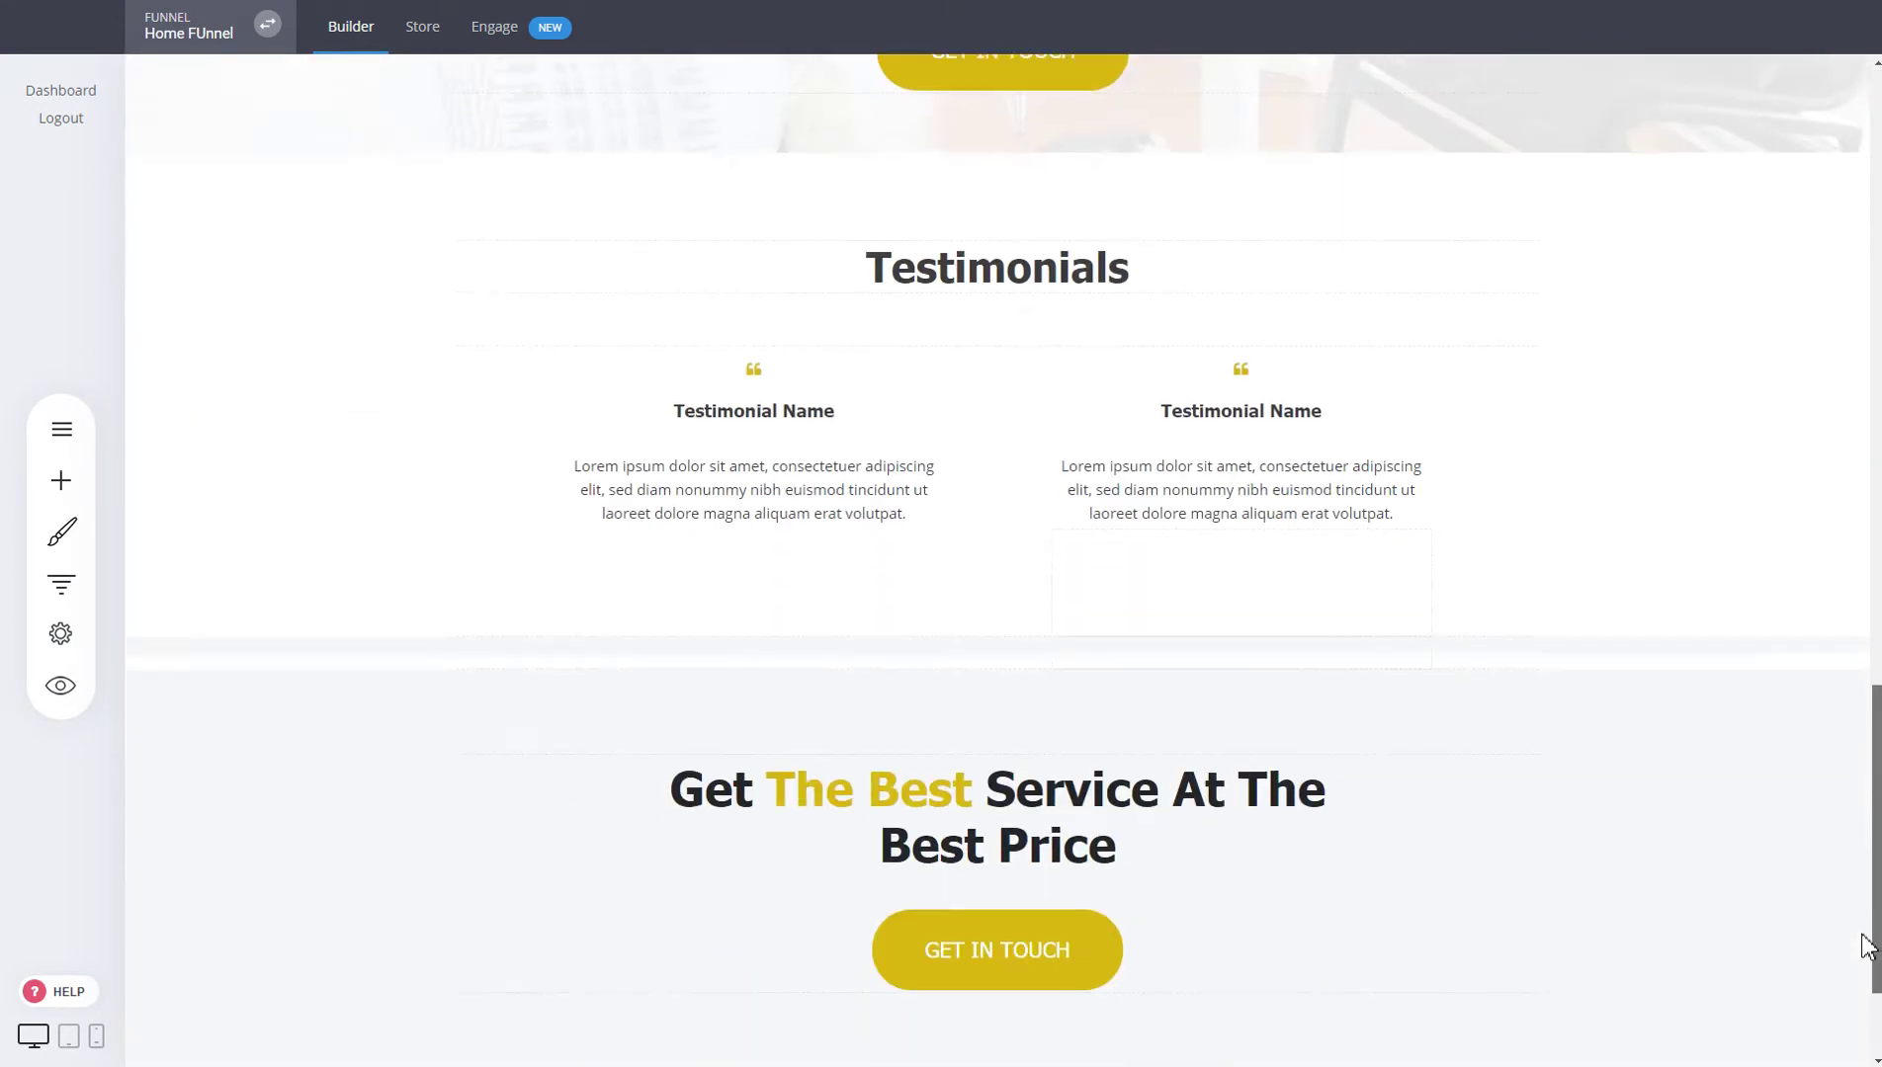
pyautogui.scroll(15, 1862, 1003)
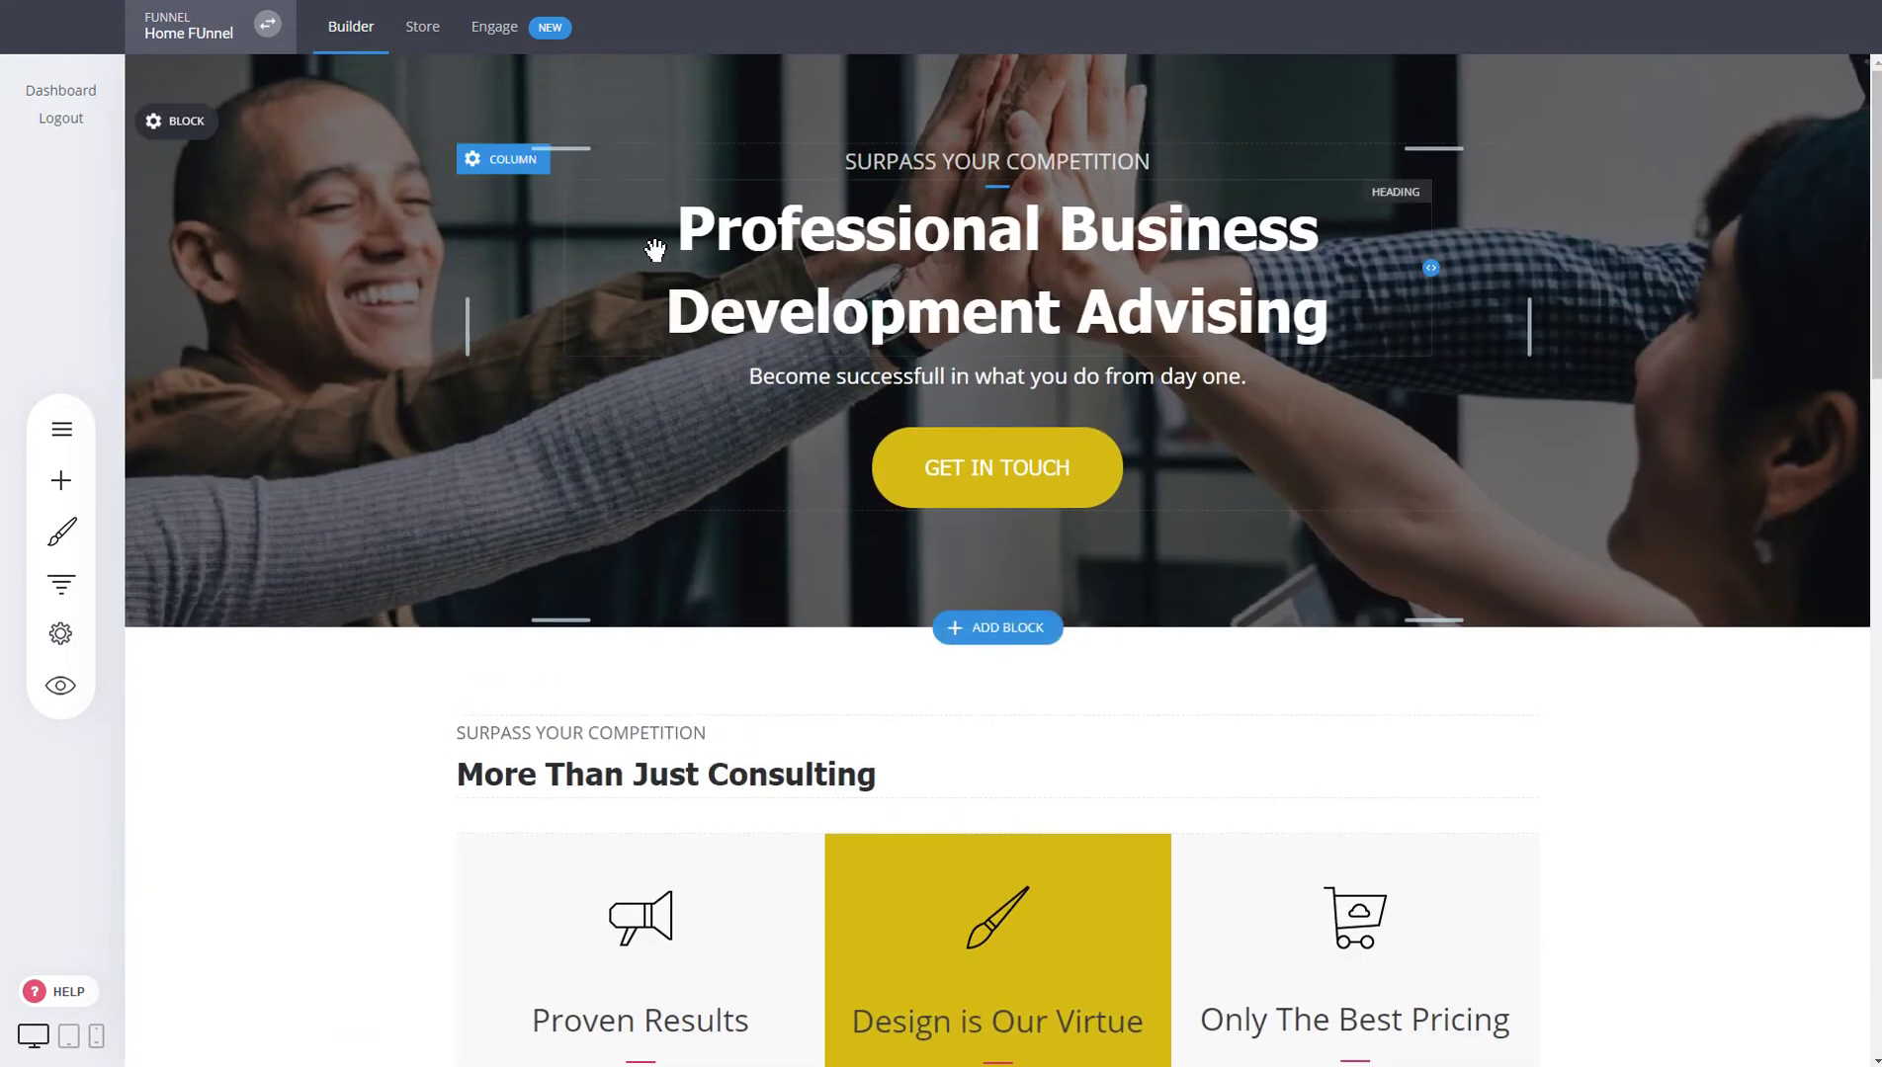
pyautogui.click(63, 482)
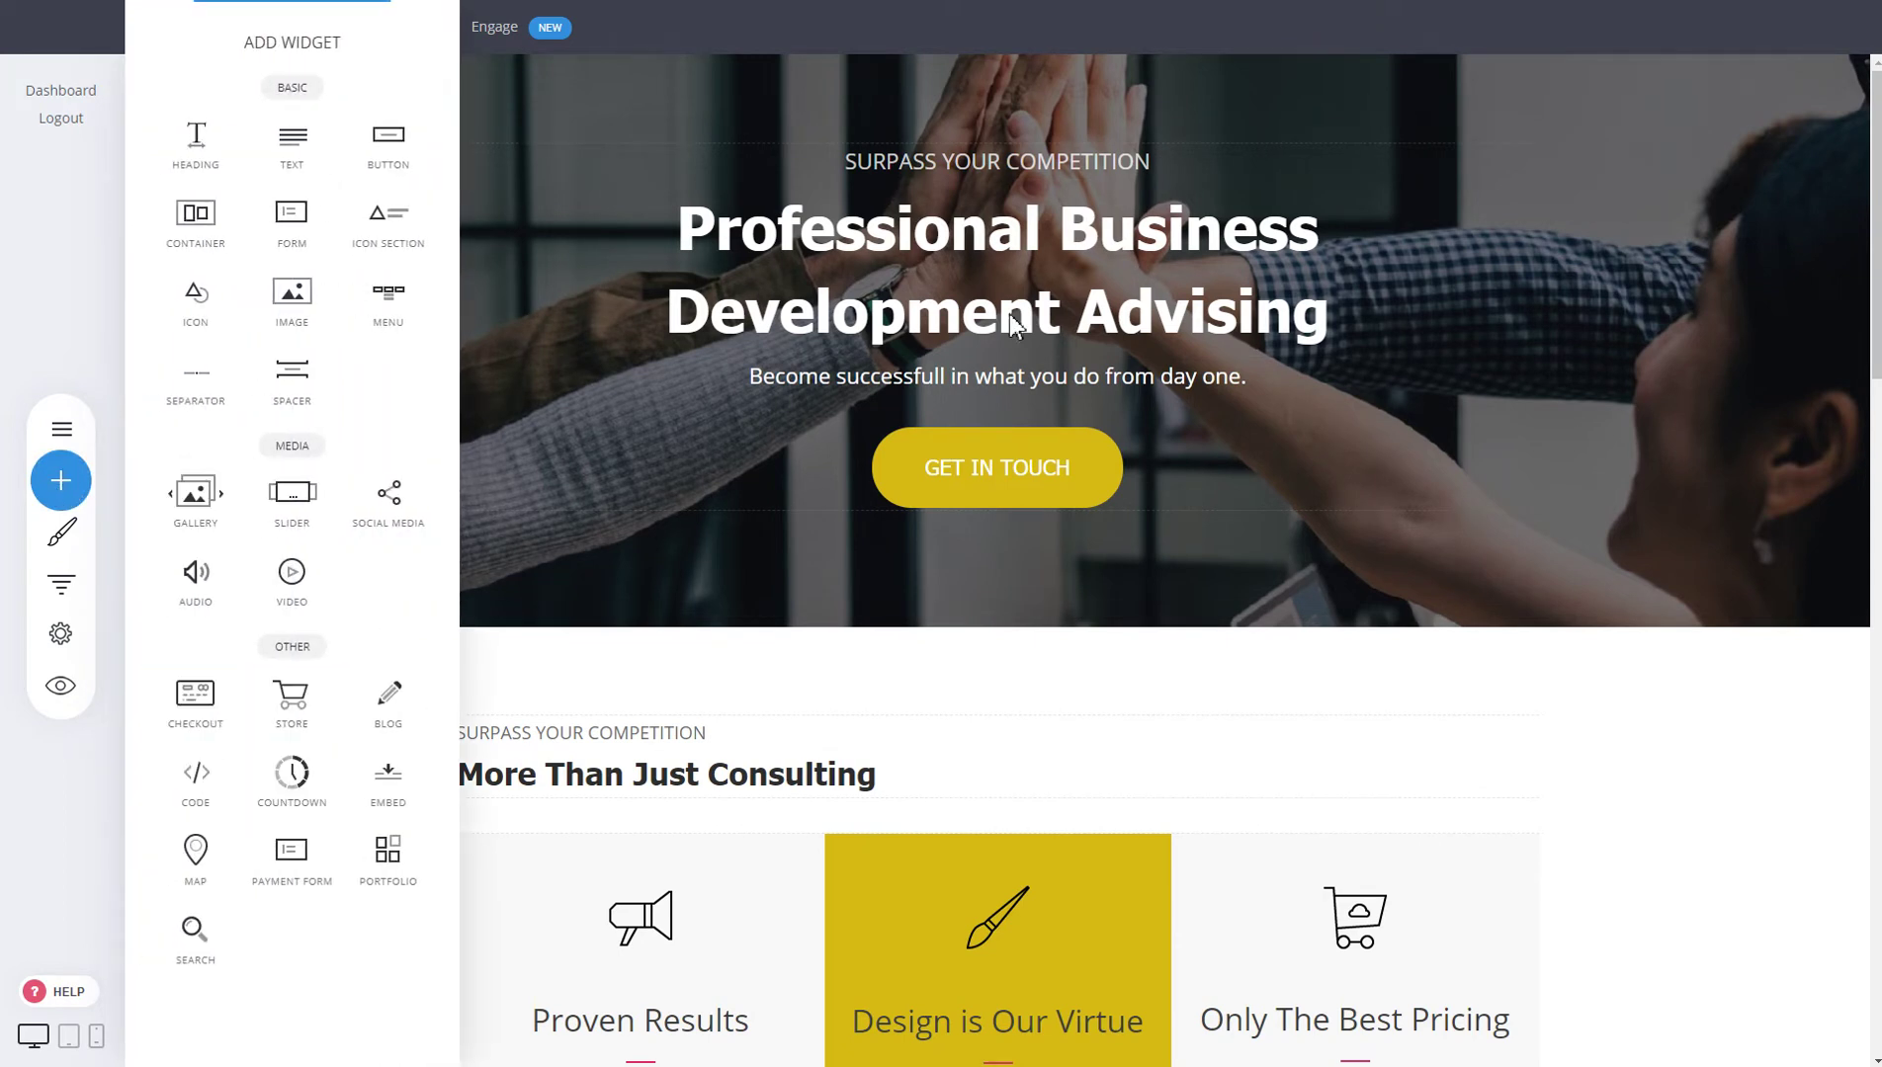
pyautogui.click(1017, 240)
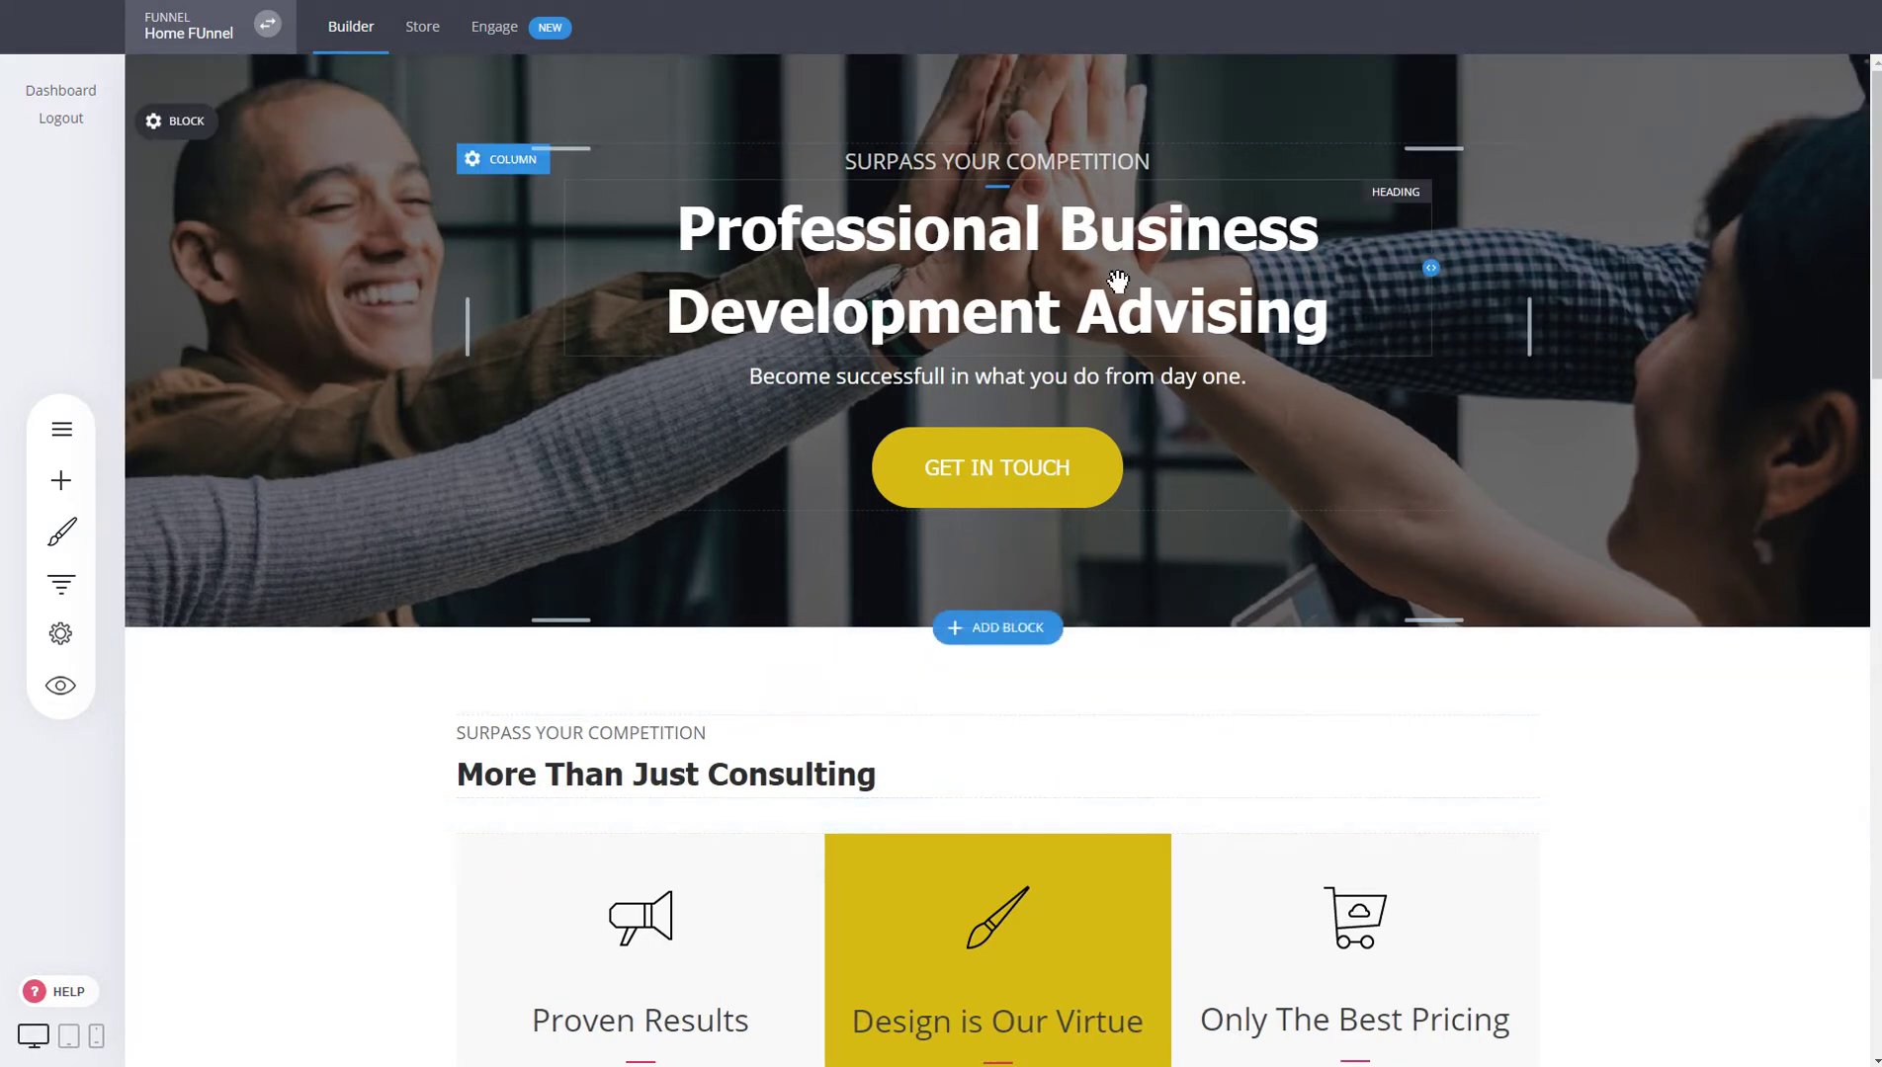
pyautogui.scroll(-3, 1194, 265)
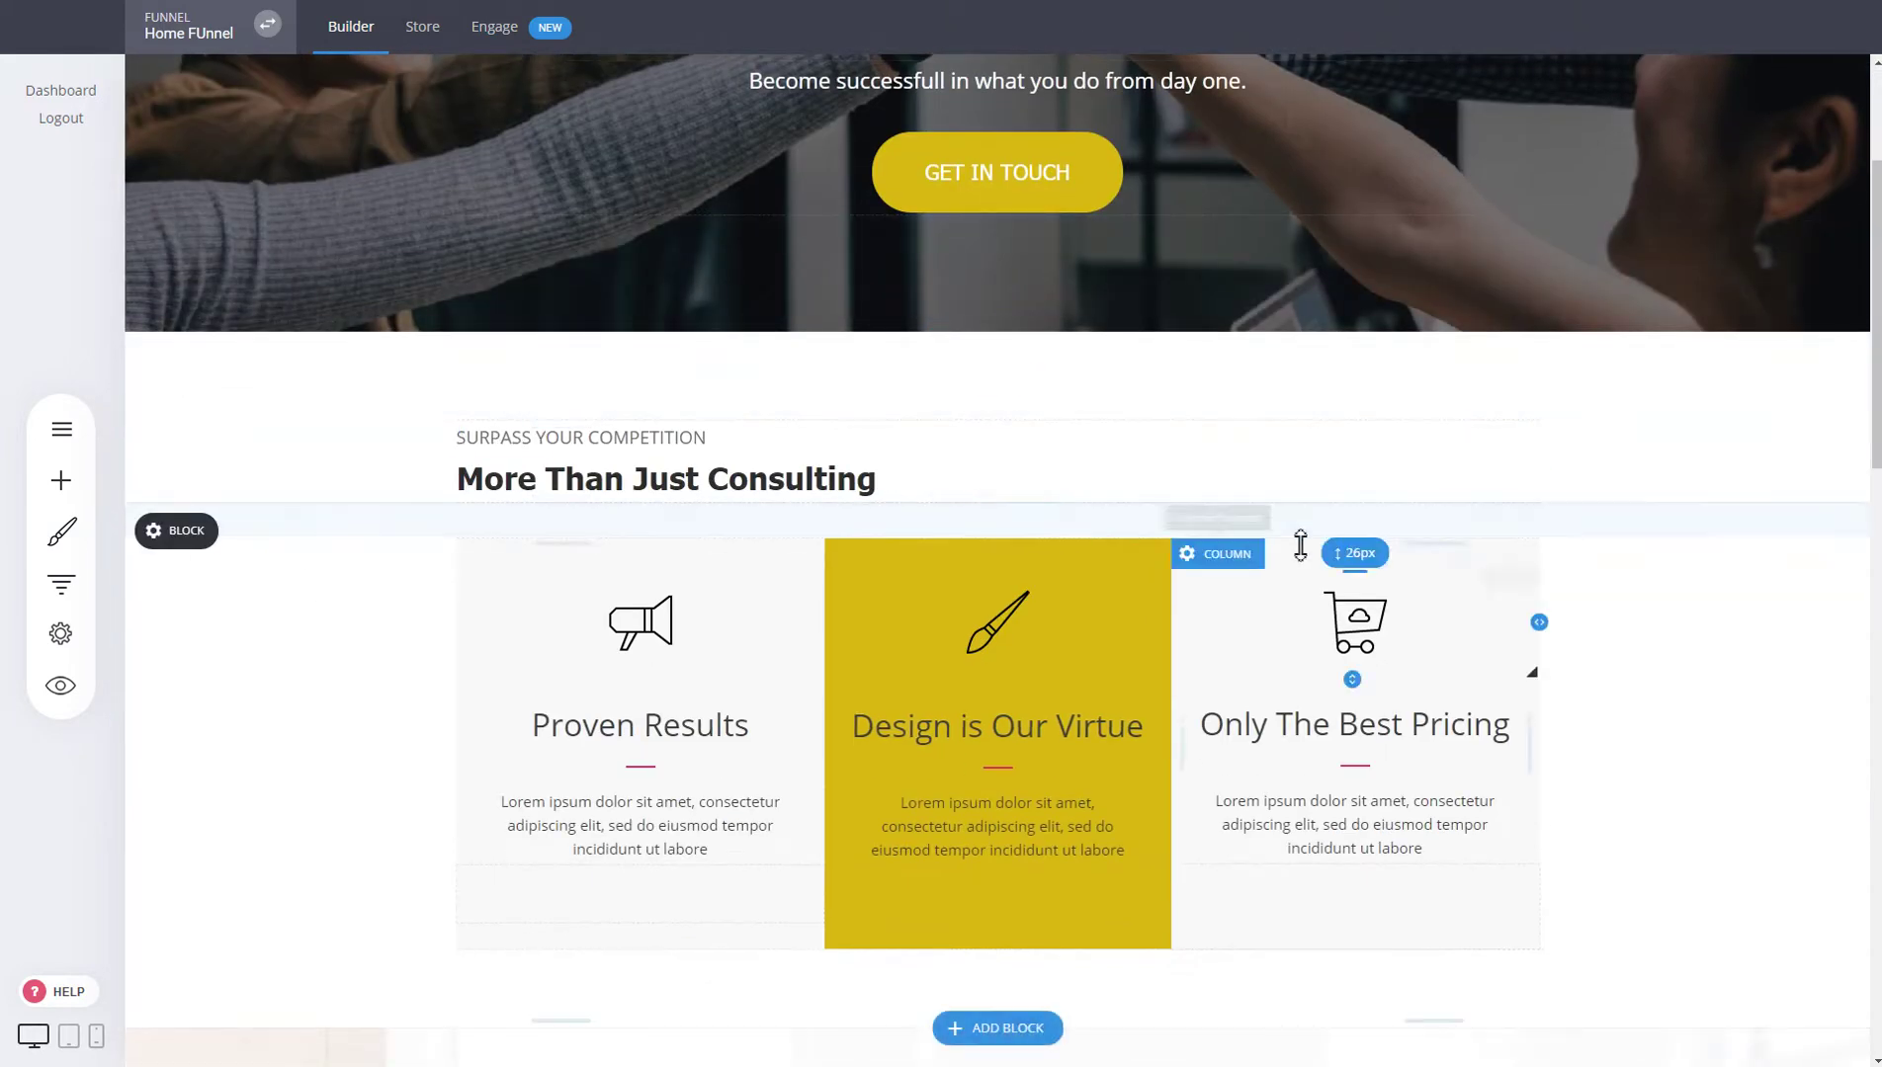
pyautogui.scroll(3, 1137, 296)
pyautogui.scroll(-10, 1198, 326)
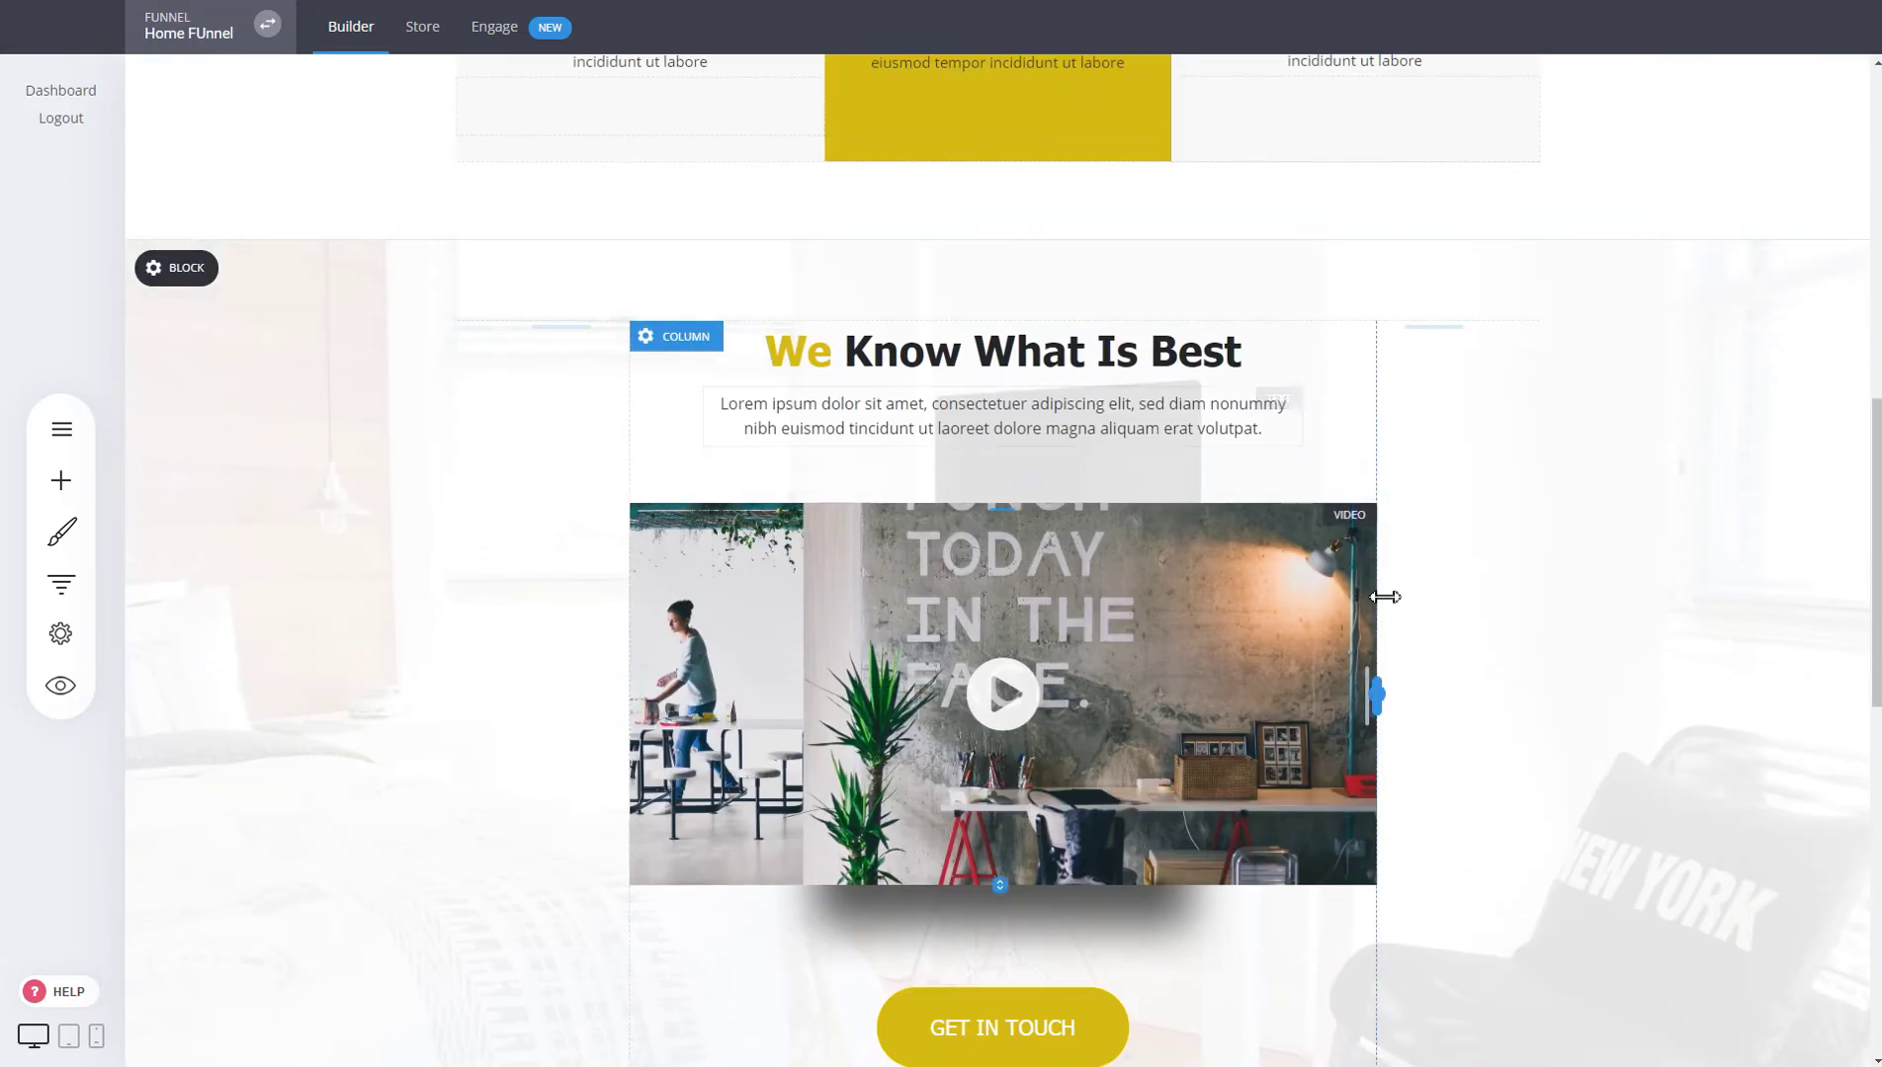
pyautogui.scroll(8, 1501, 613)
pyautogui.scroll(1, 1501, 610)
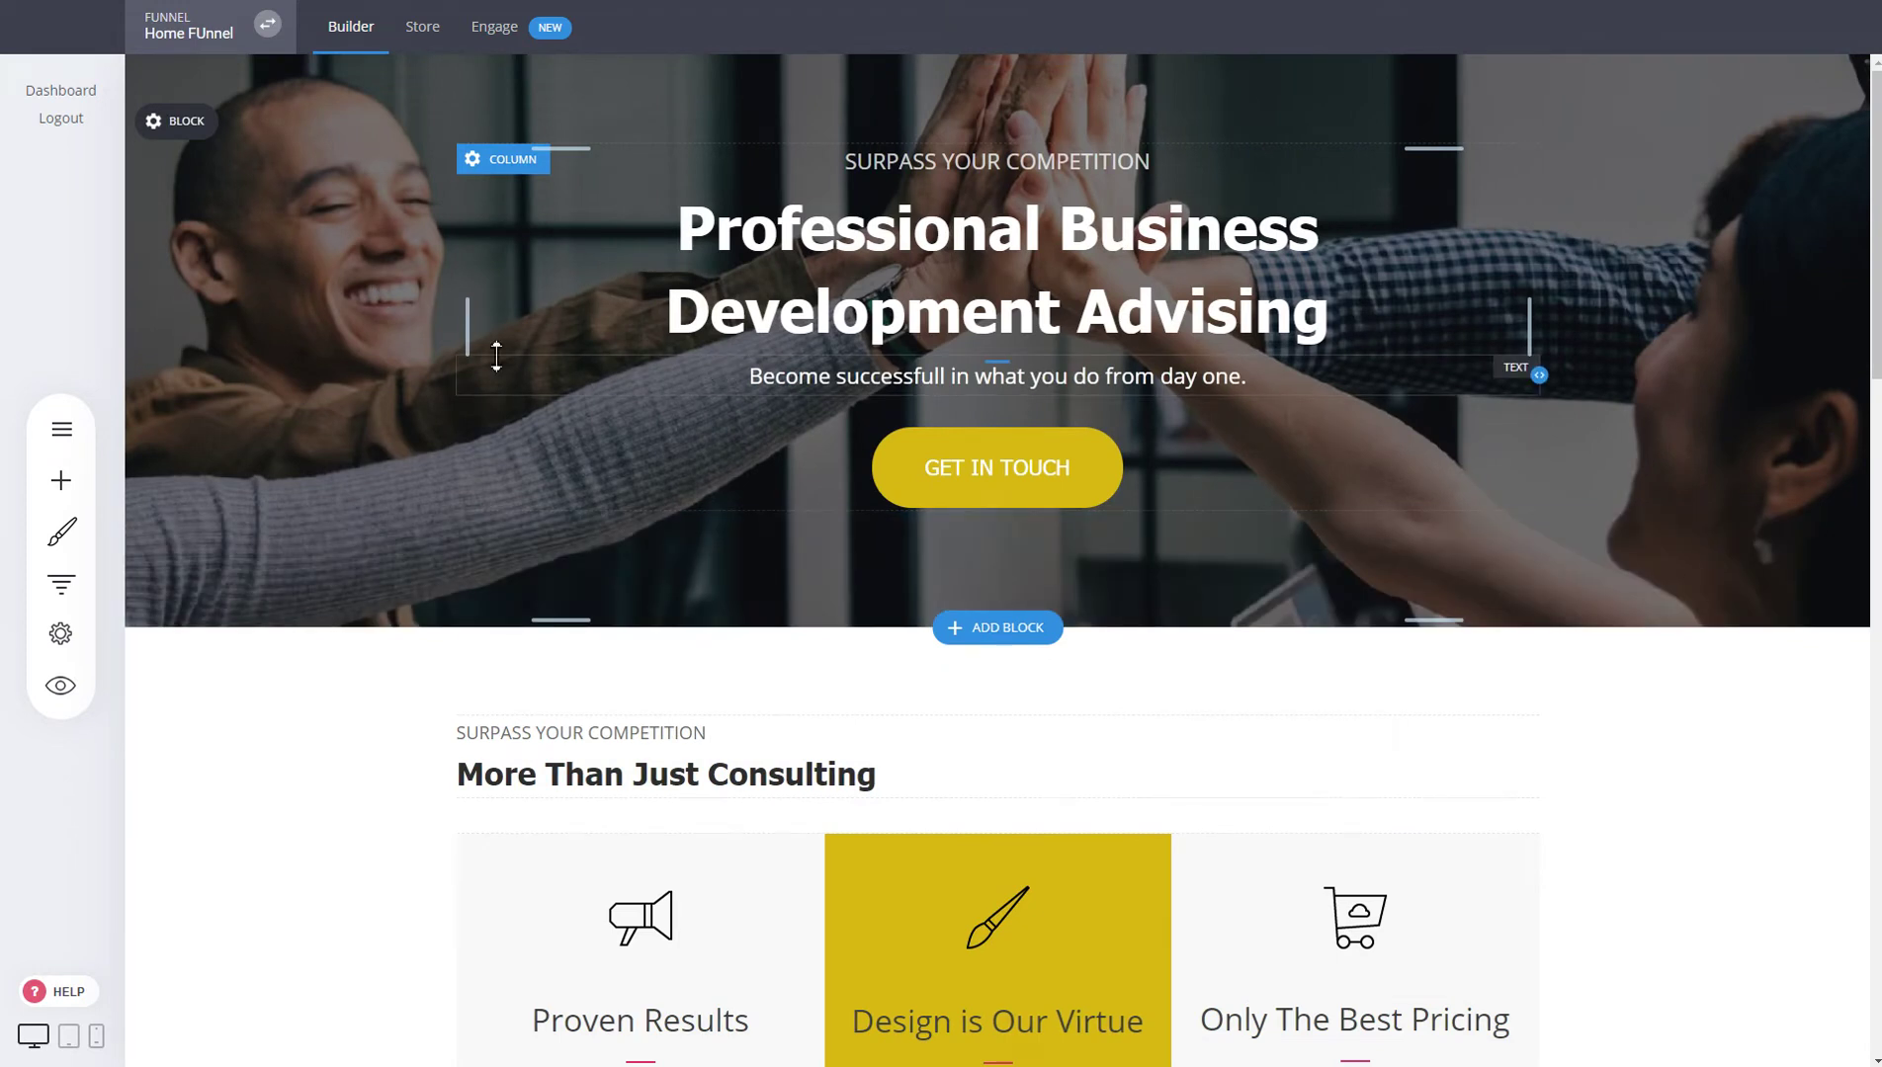
# - Check the funnel's list of steps and examine the landing page down to its footer, including the Get In Touch buttons
pyautogui.click(61, 583)
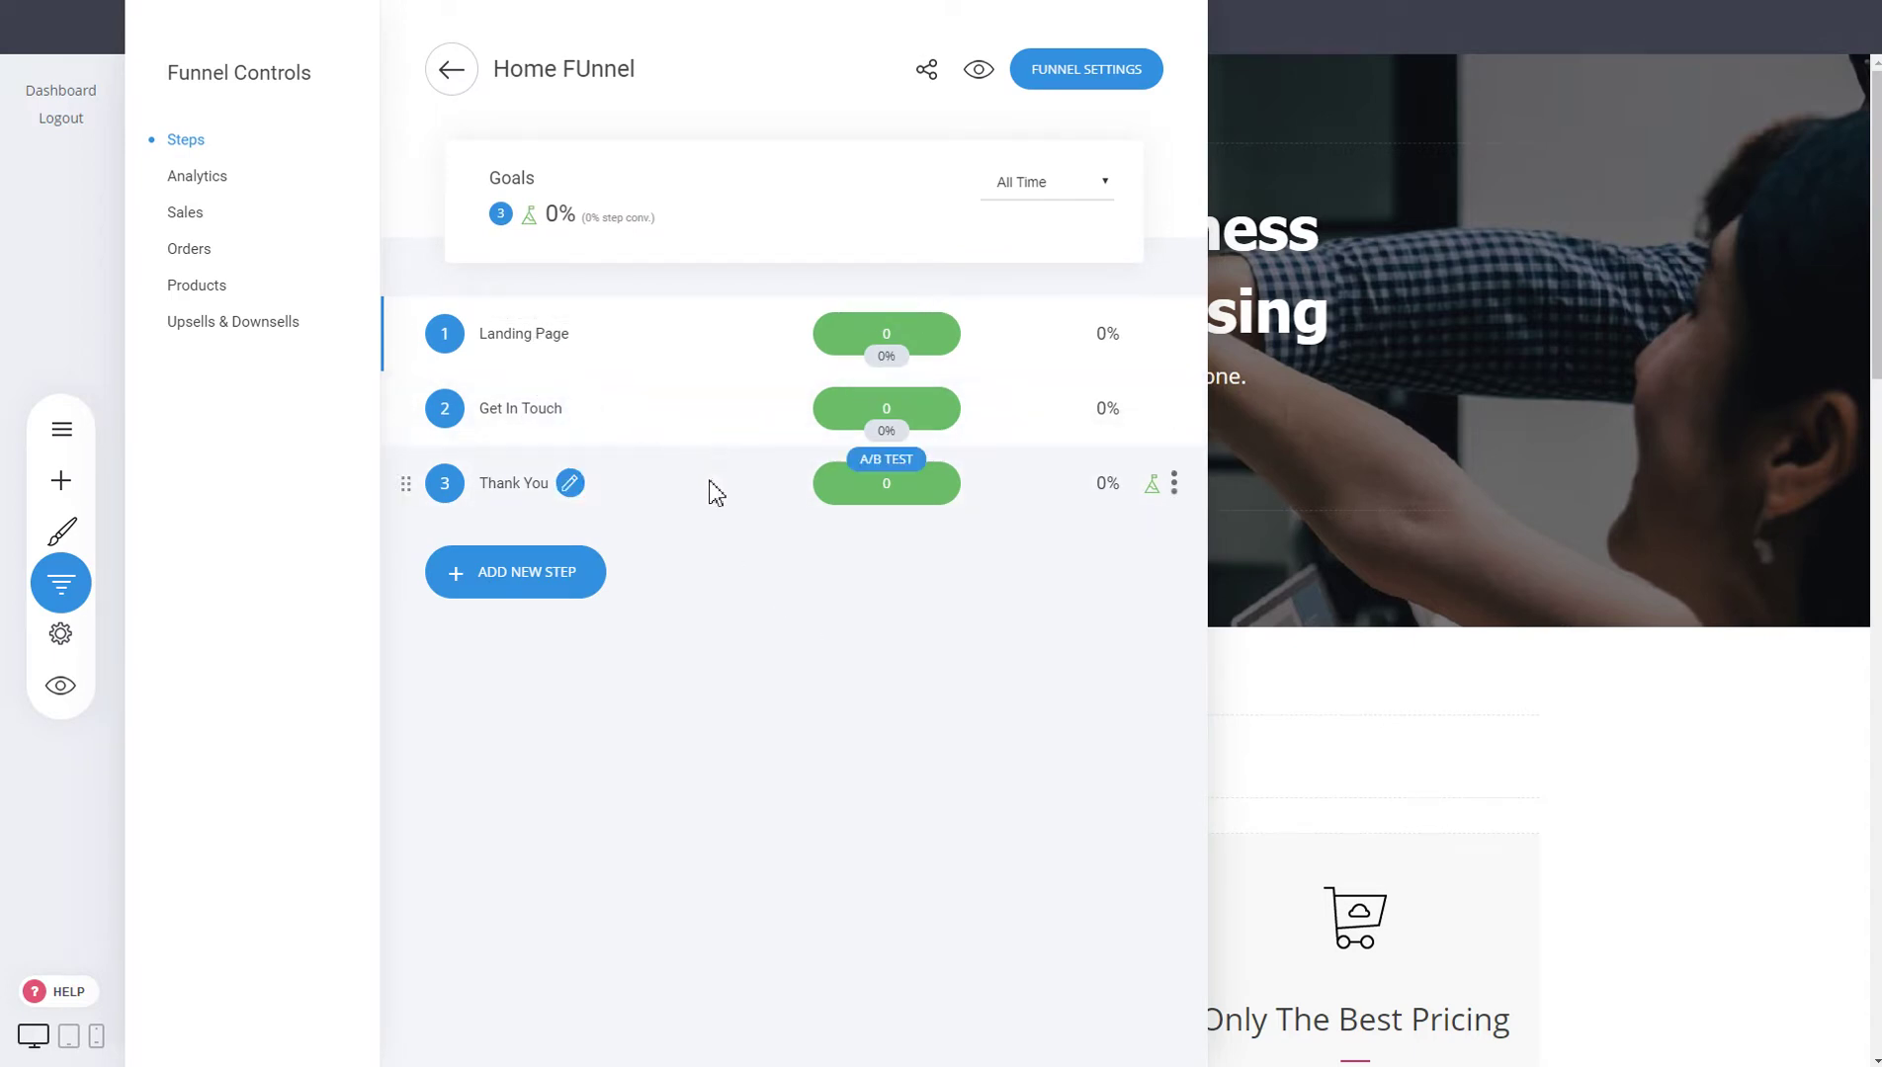
pyautogui.click(1465, 438)
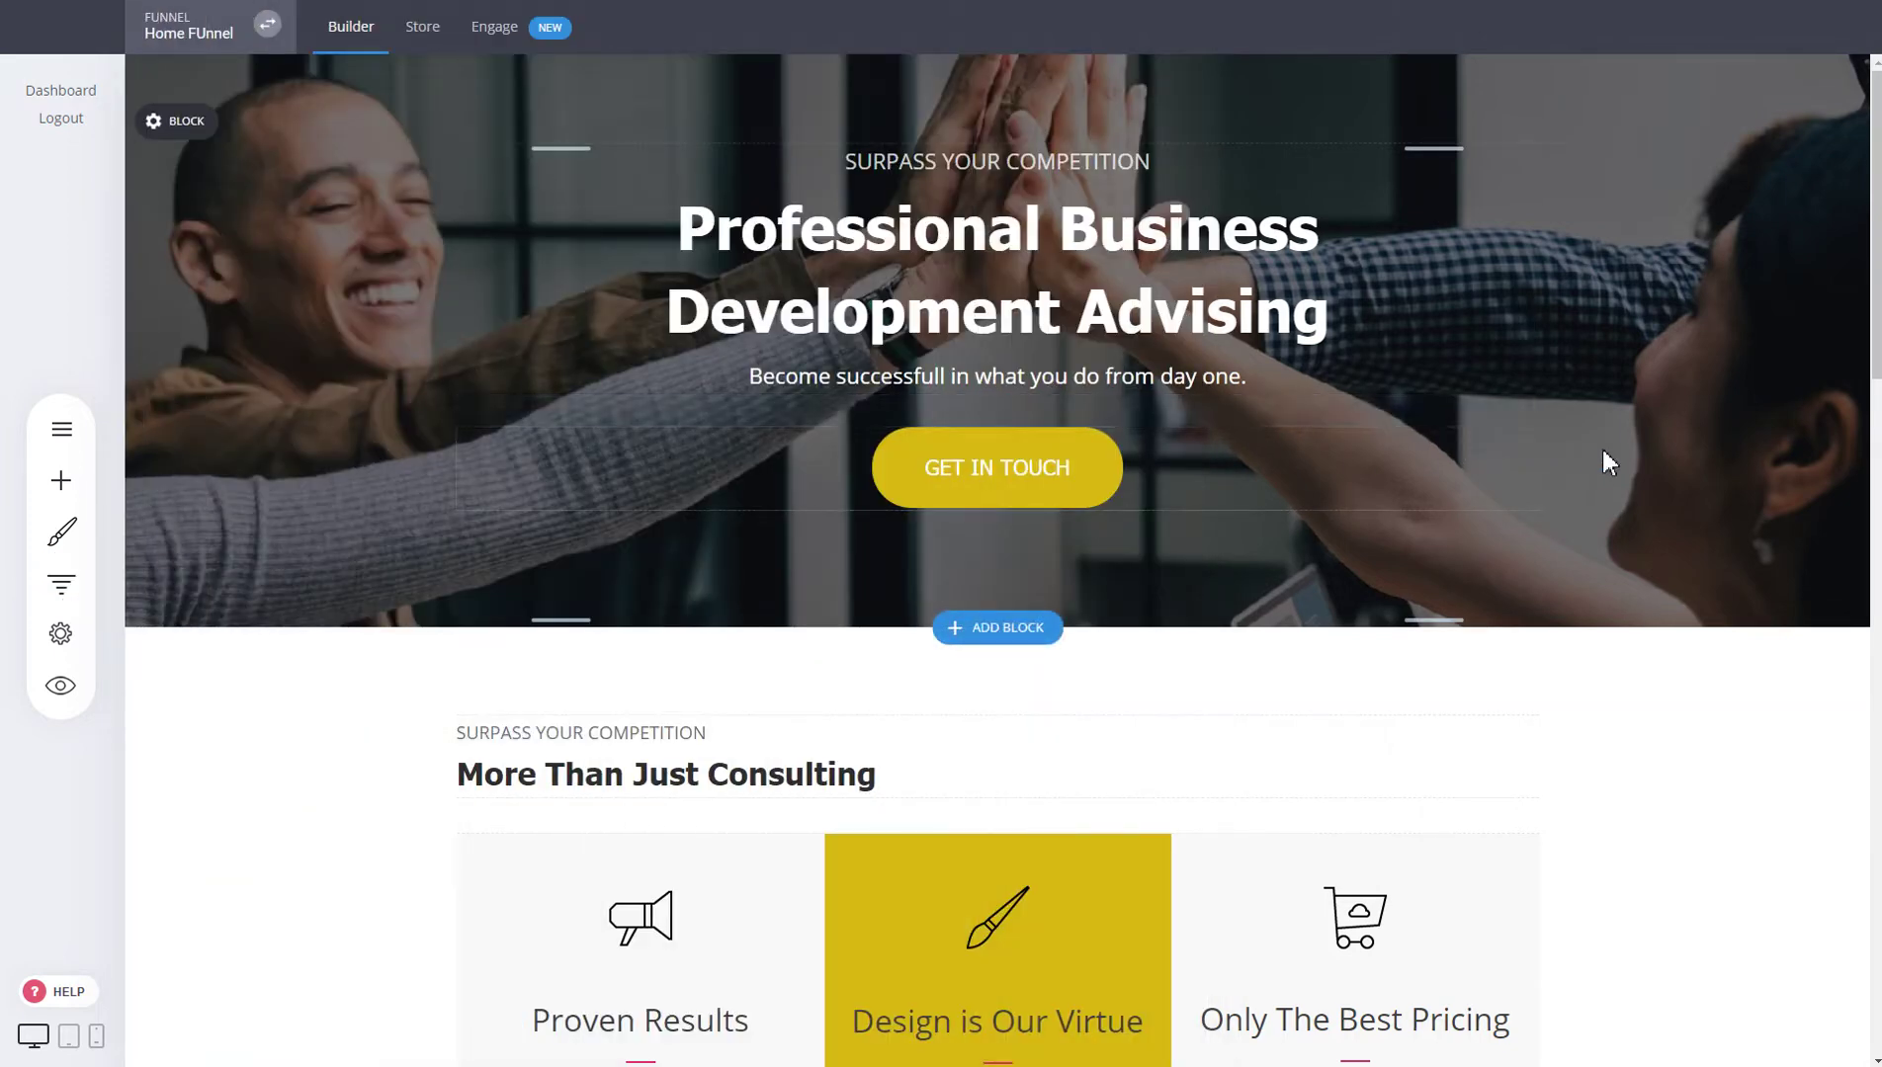
pyautogui.scroll(-5, 1586, 446)
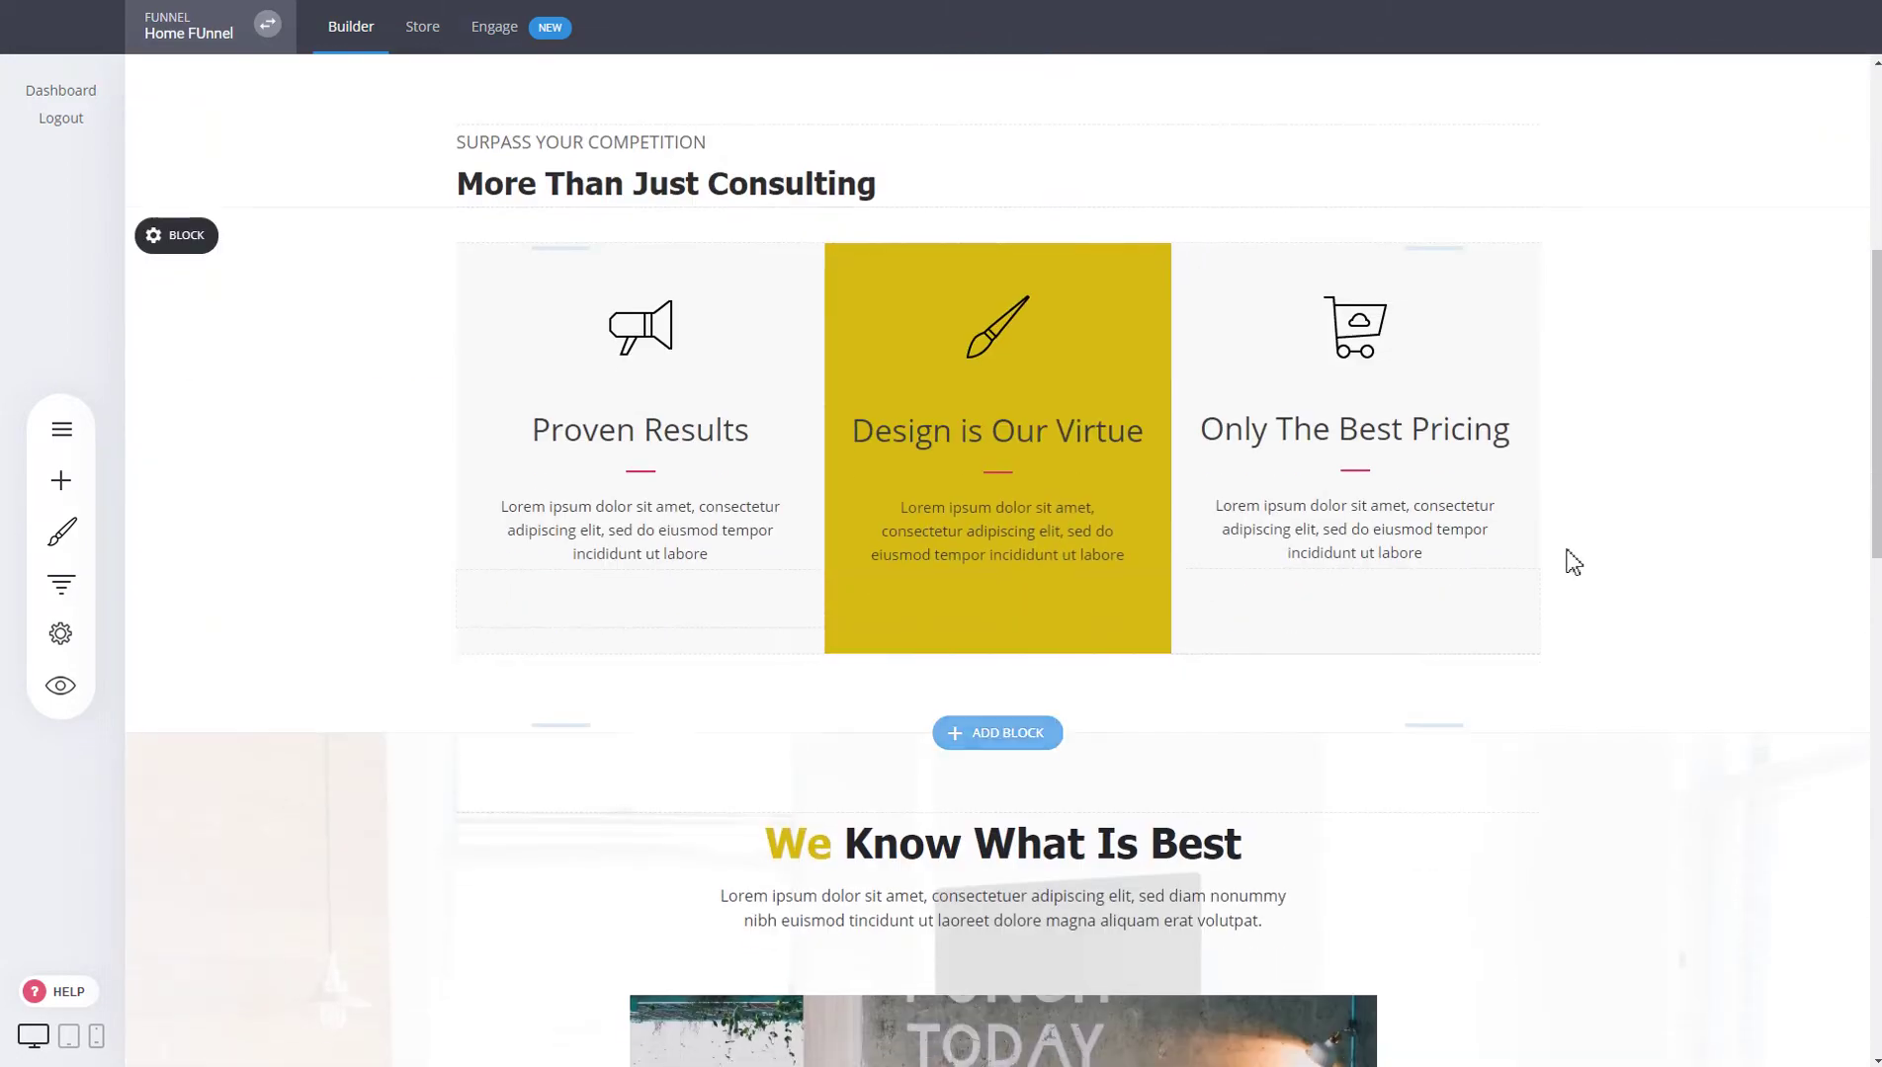
pyautogui.scroll(5, 1566, 558)
pyautogui.scroll(-15, 1715, 351)
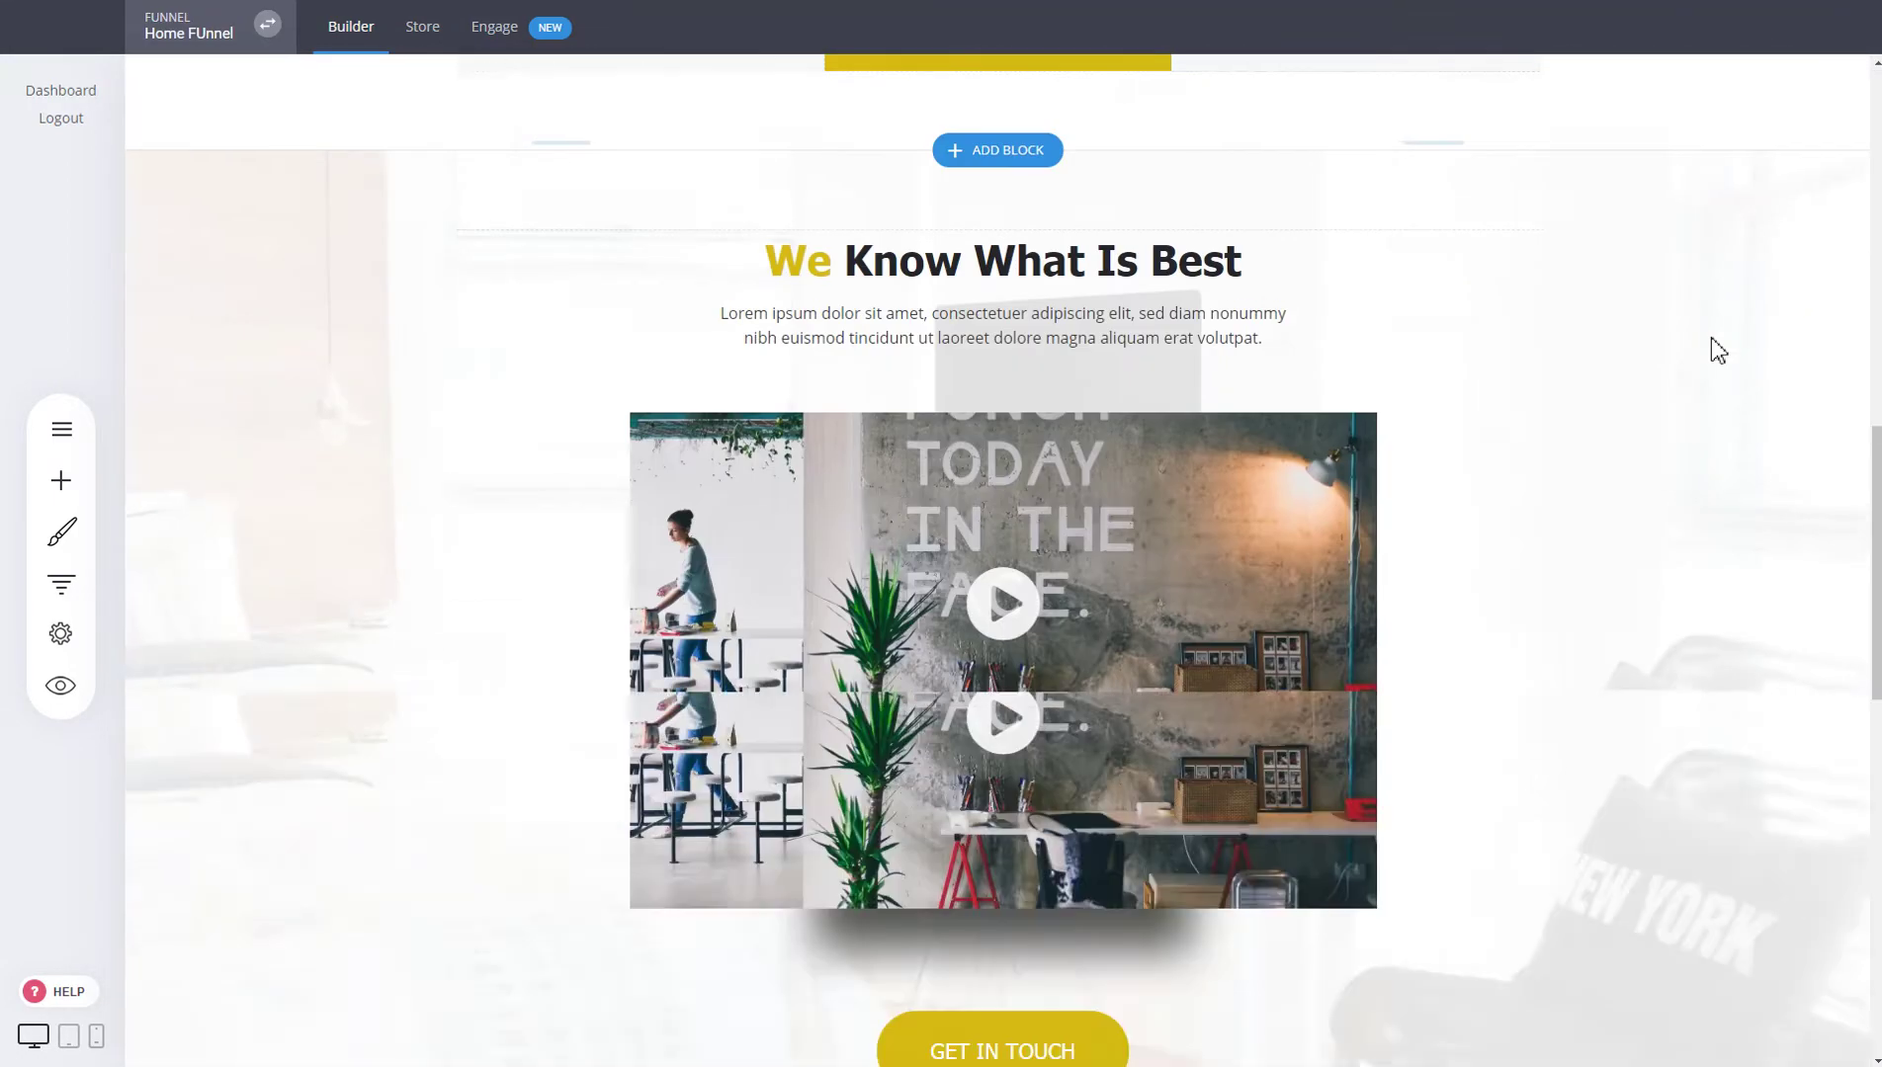
pyautogui.scroll(-5, 1715, 346)
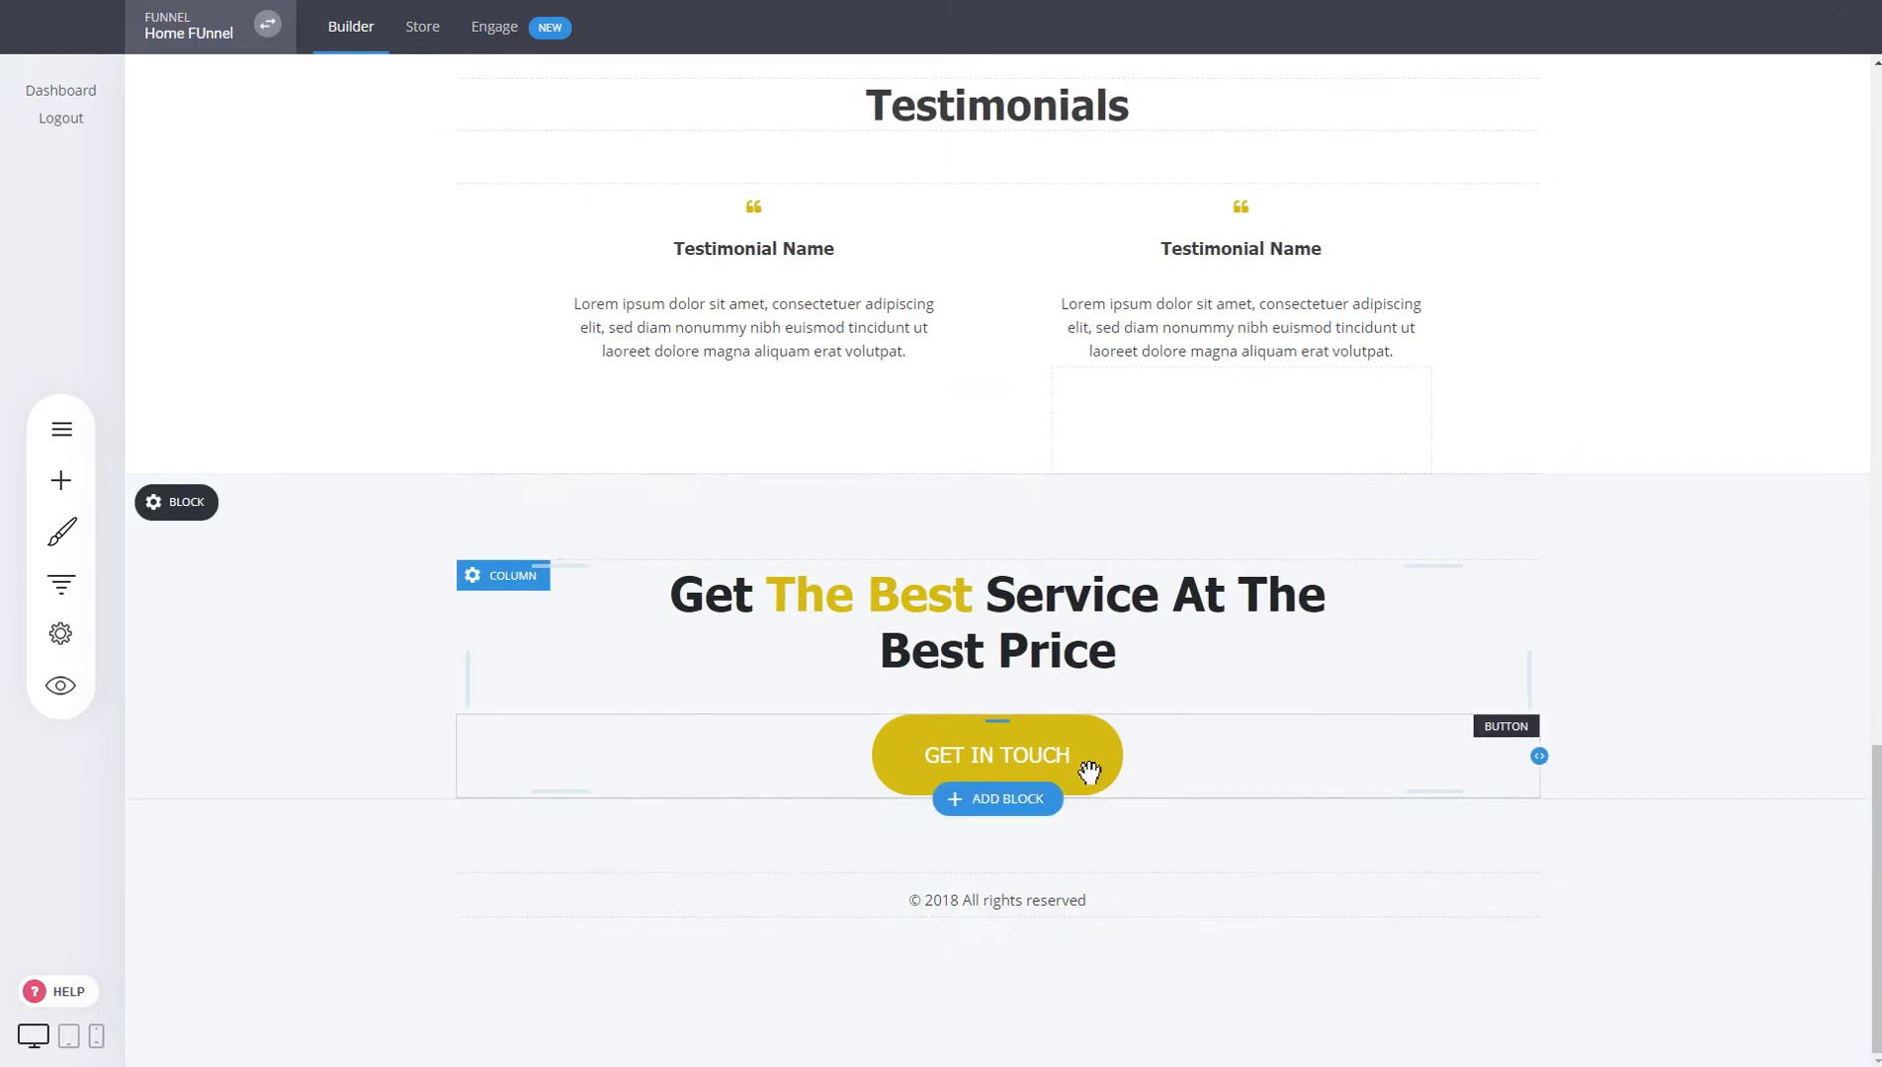
pyautogui.scroll(7, 1556, 672)
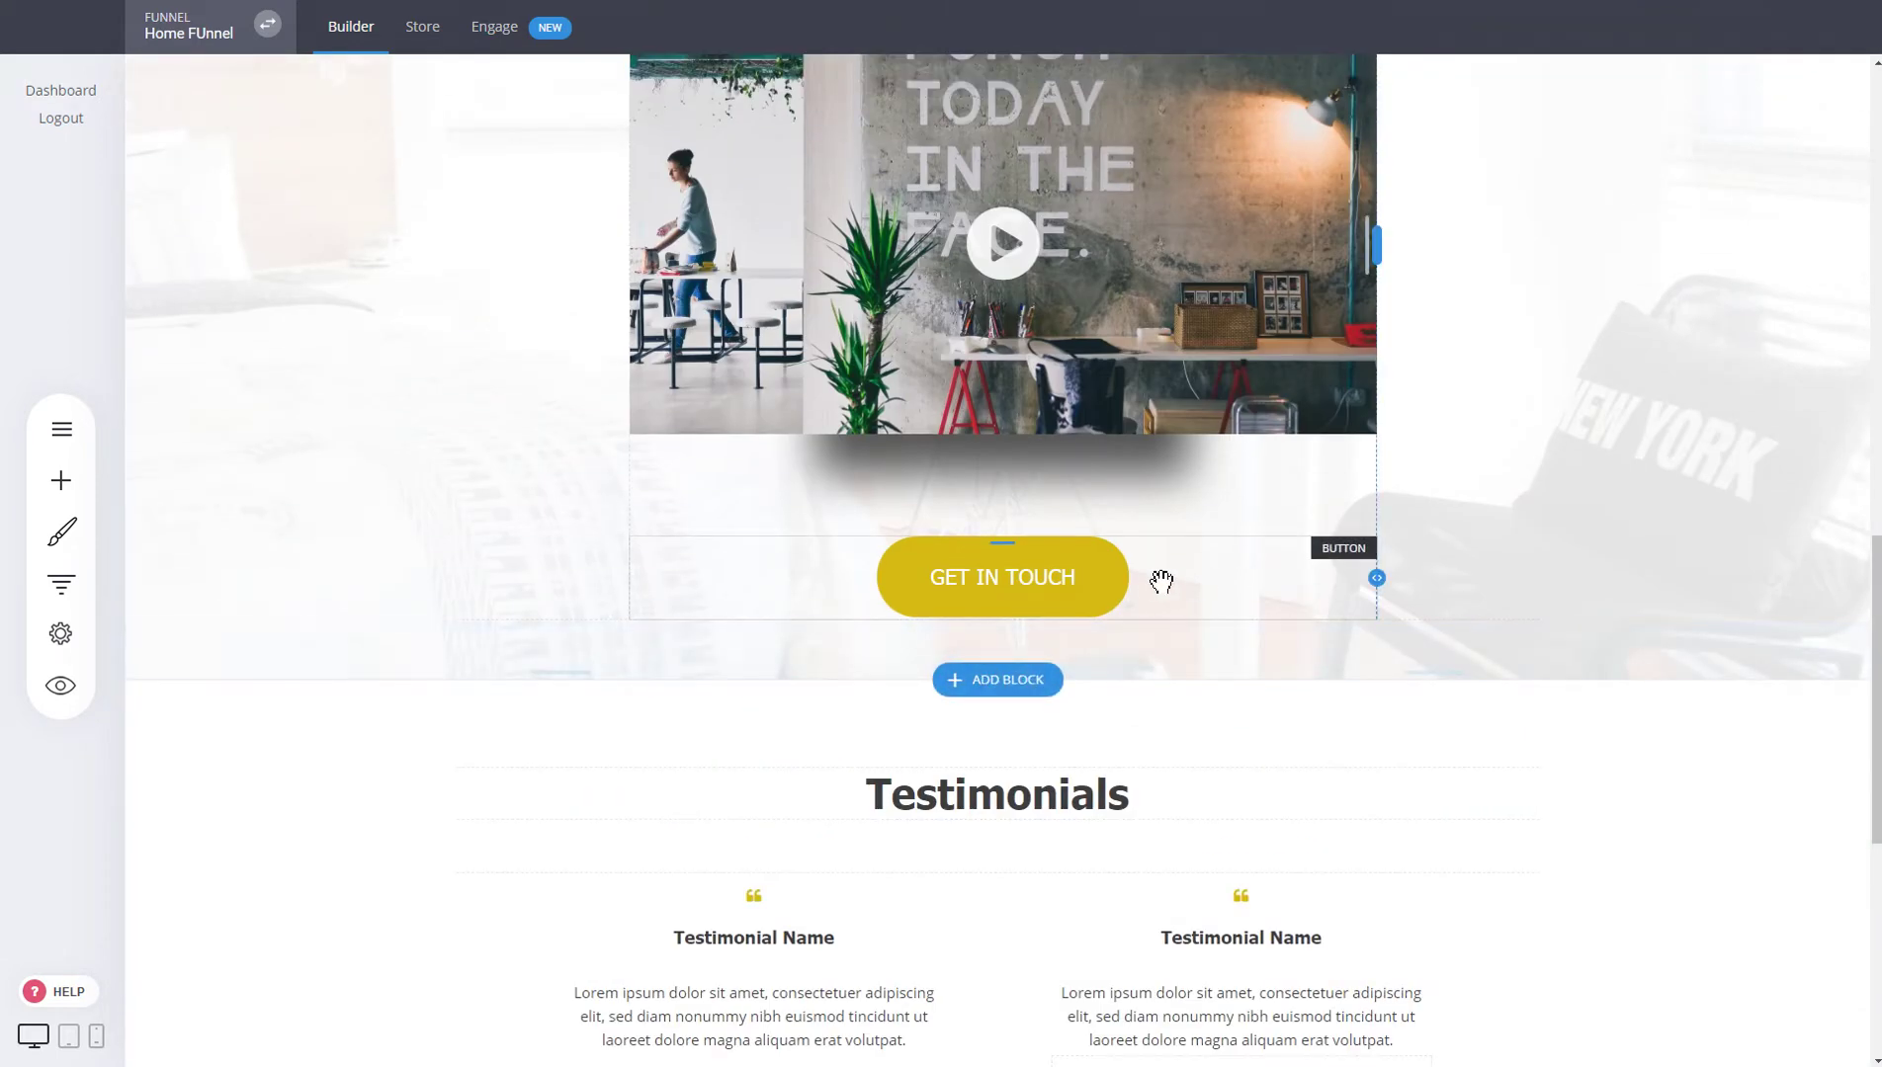
# - View the funnel's Get In Touch step page with its contact form, and return to the Landing Page step
pyautogui.click(60, 584)
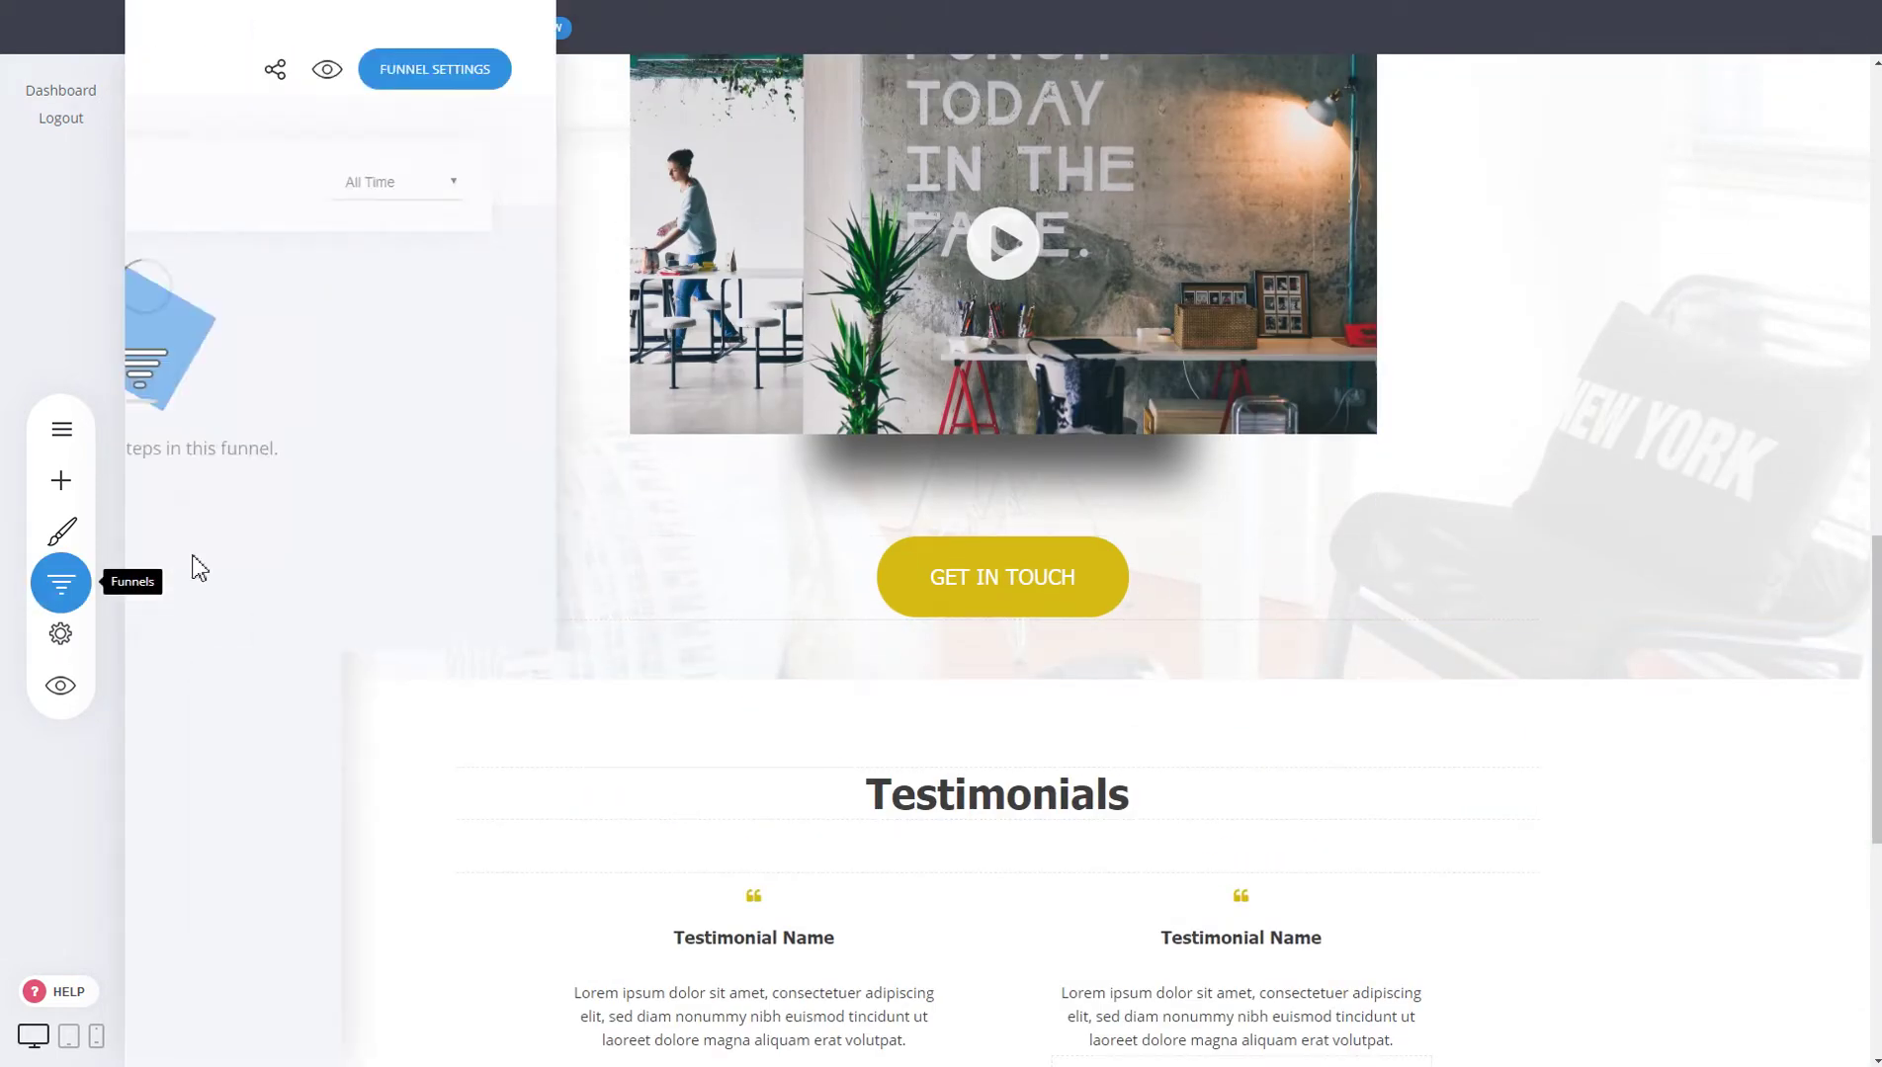
pyautogui.click(538, 413)
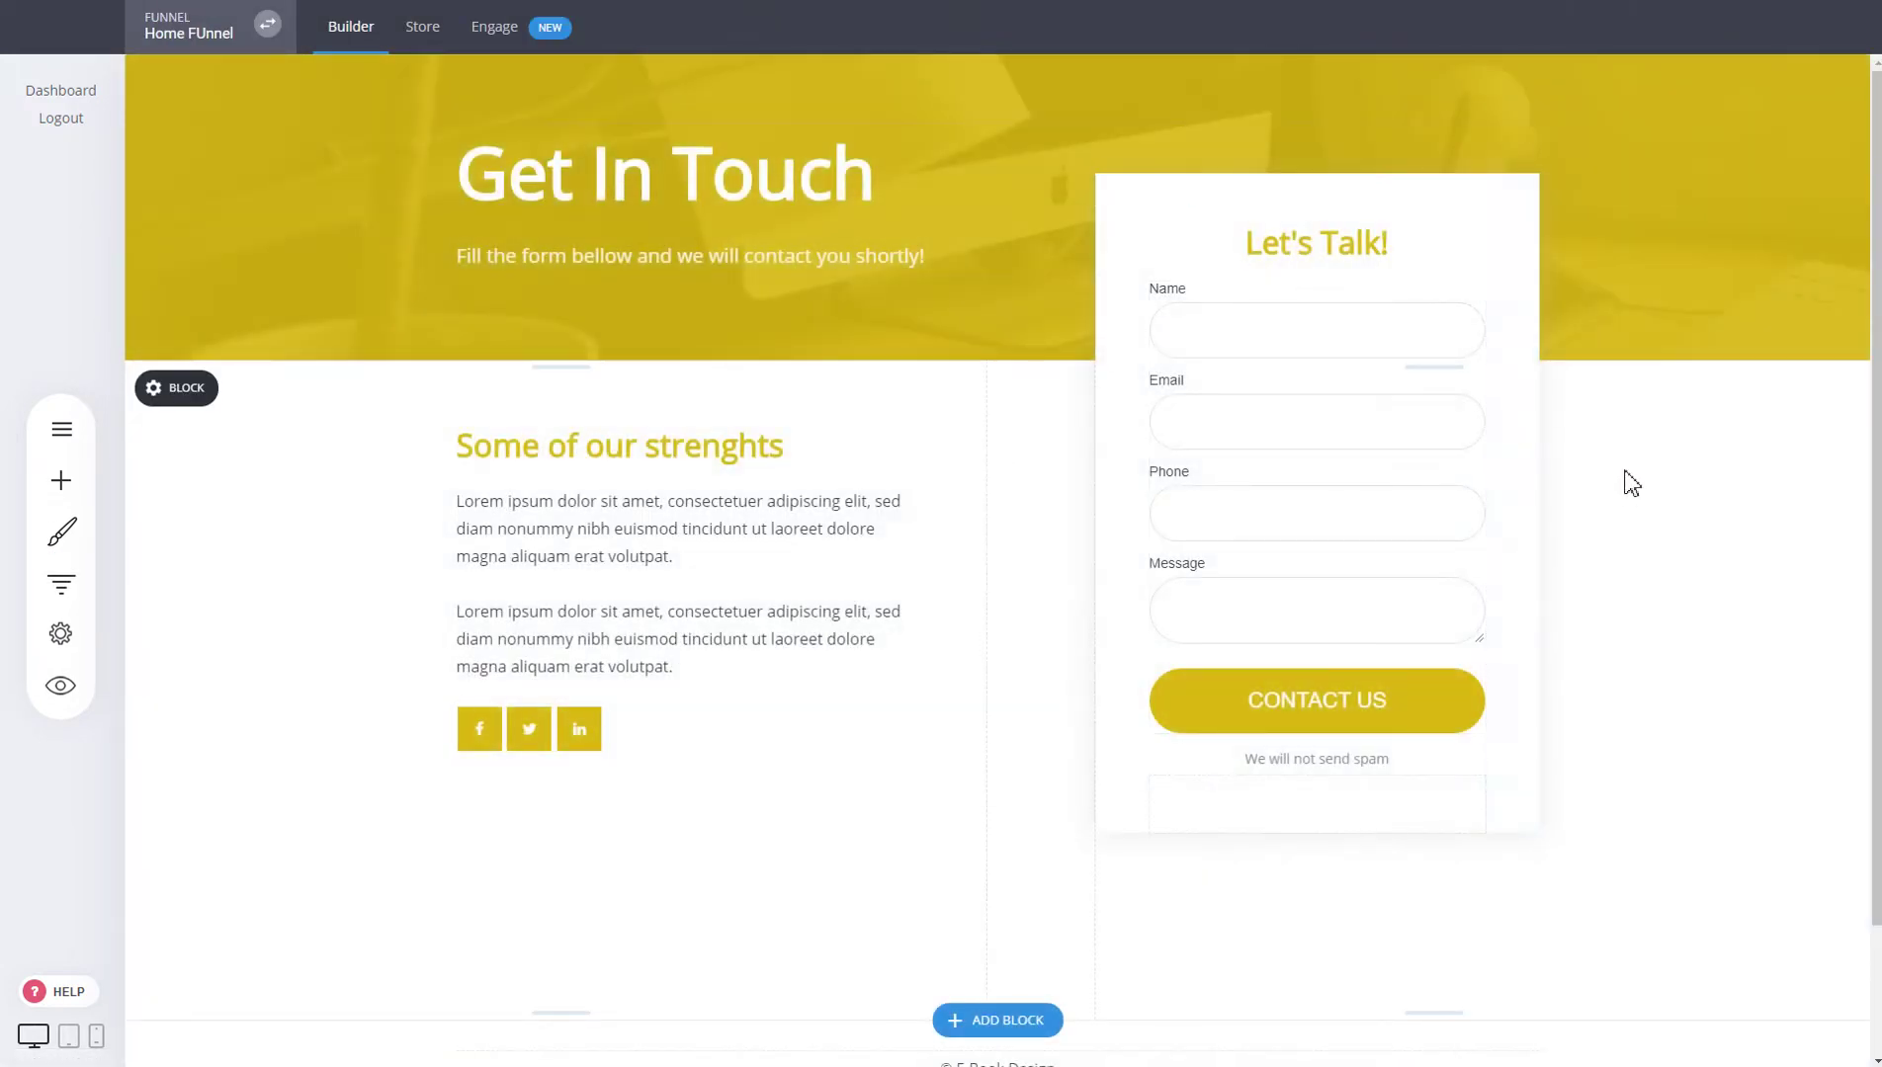
pyautogui.click(60, 585)
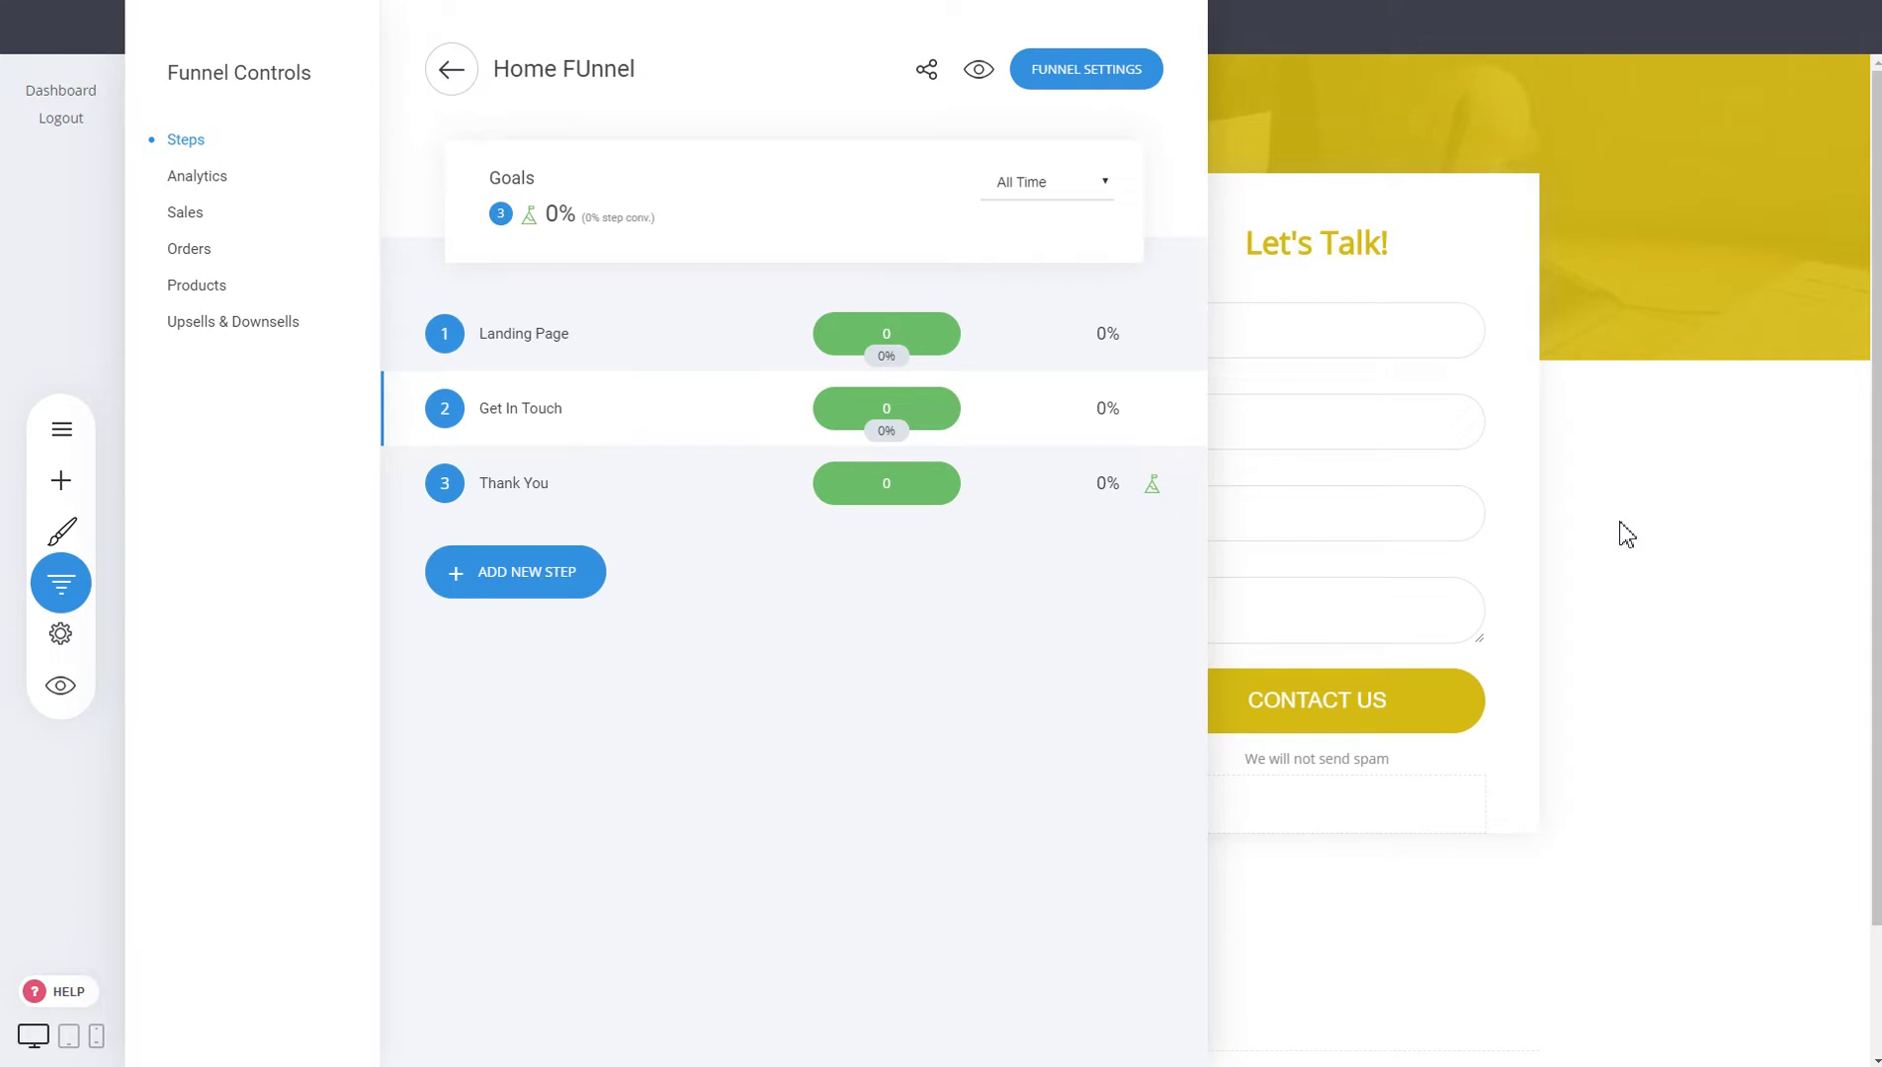
pyautogui.click(504, 335)
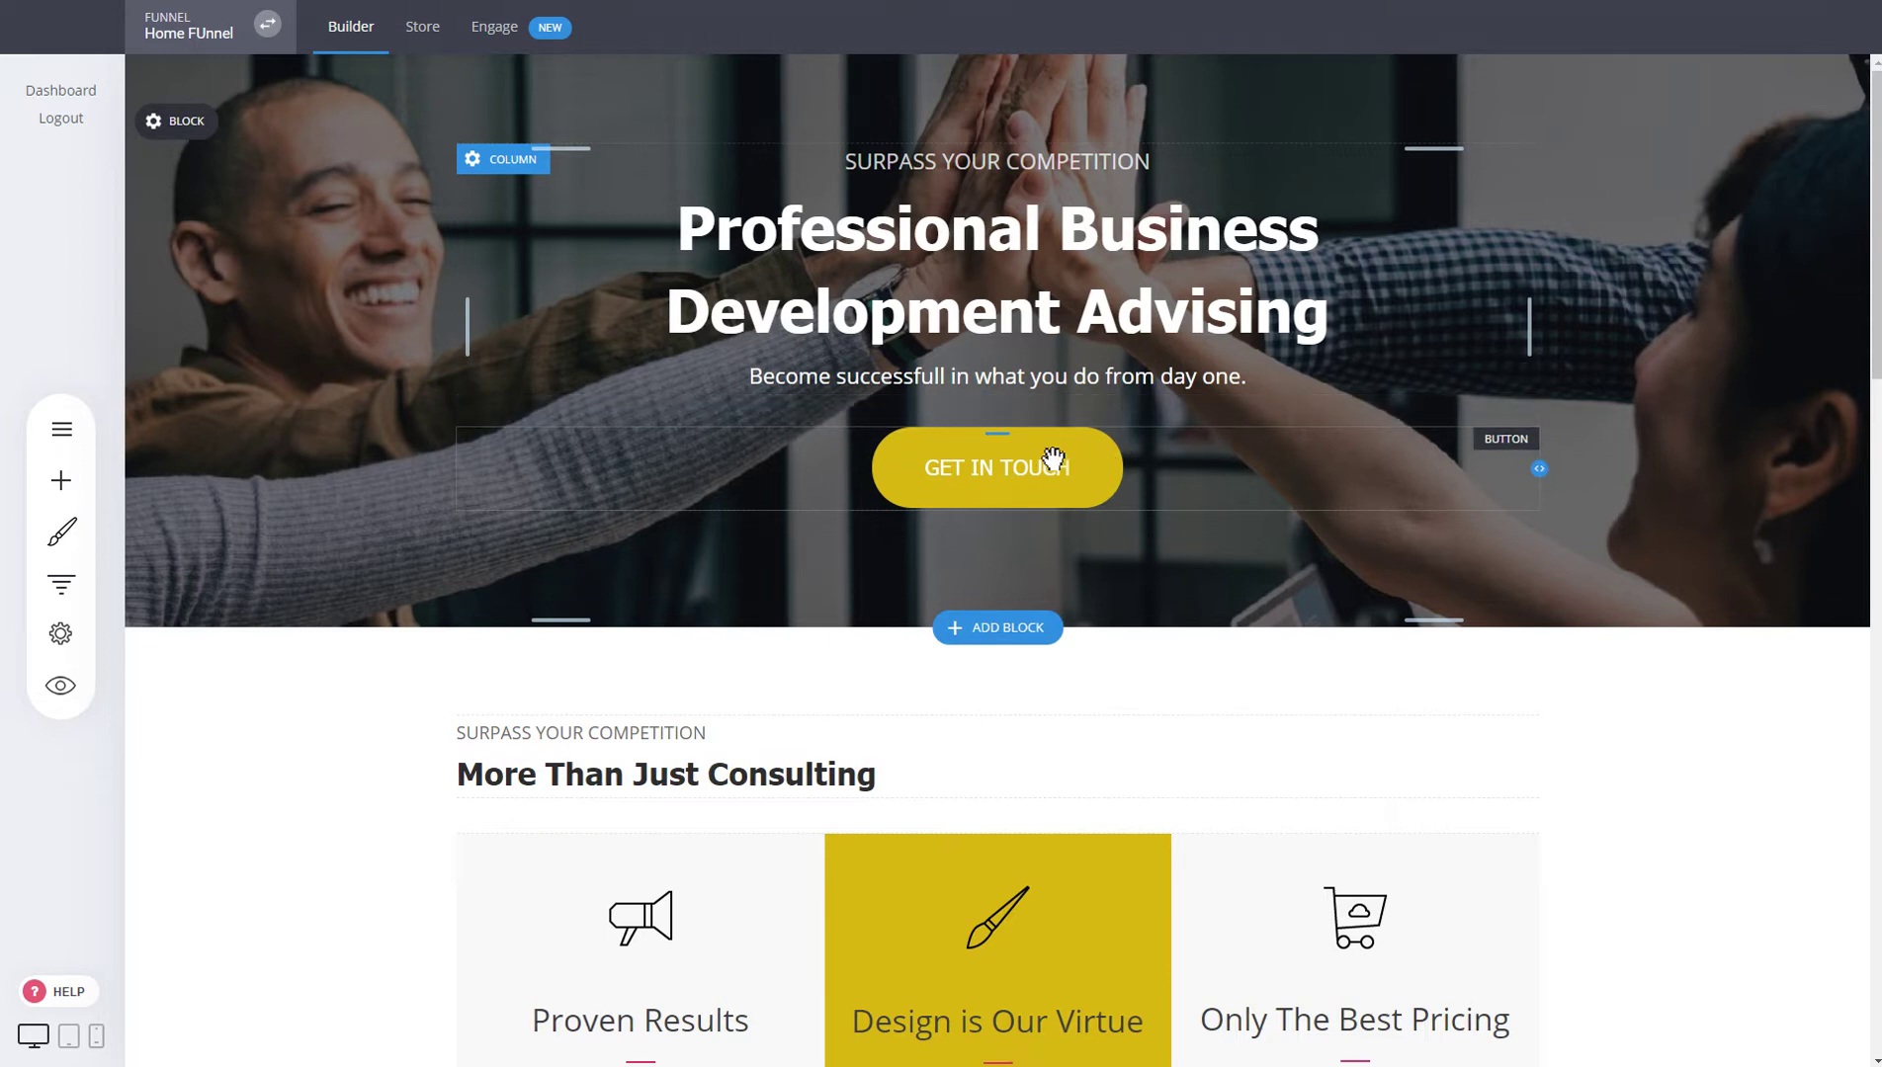
# - Examine the landing page's Get In Touch buttons and review the funnel's step order once more
pyautogui.moveTo(804, 529); pyautogui.dragTo(982, 534)
pyautogui.scroll(-10, 1512, 521)
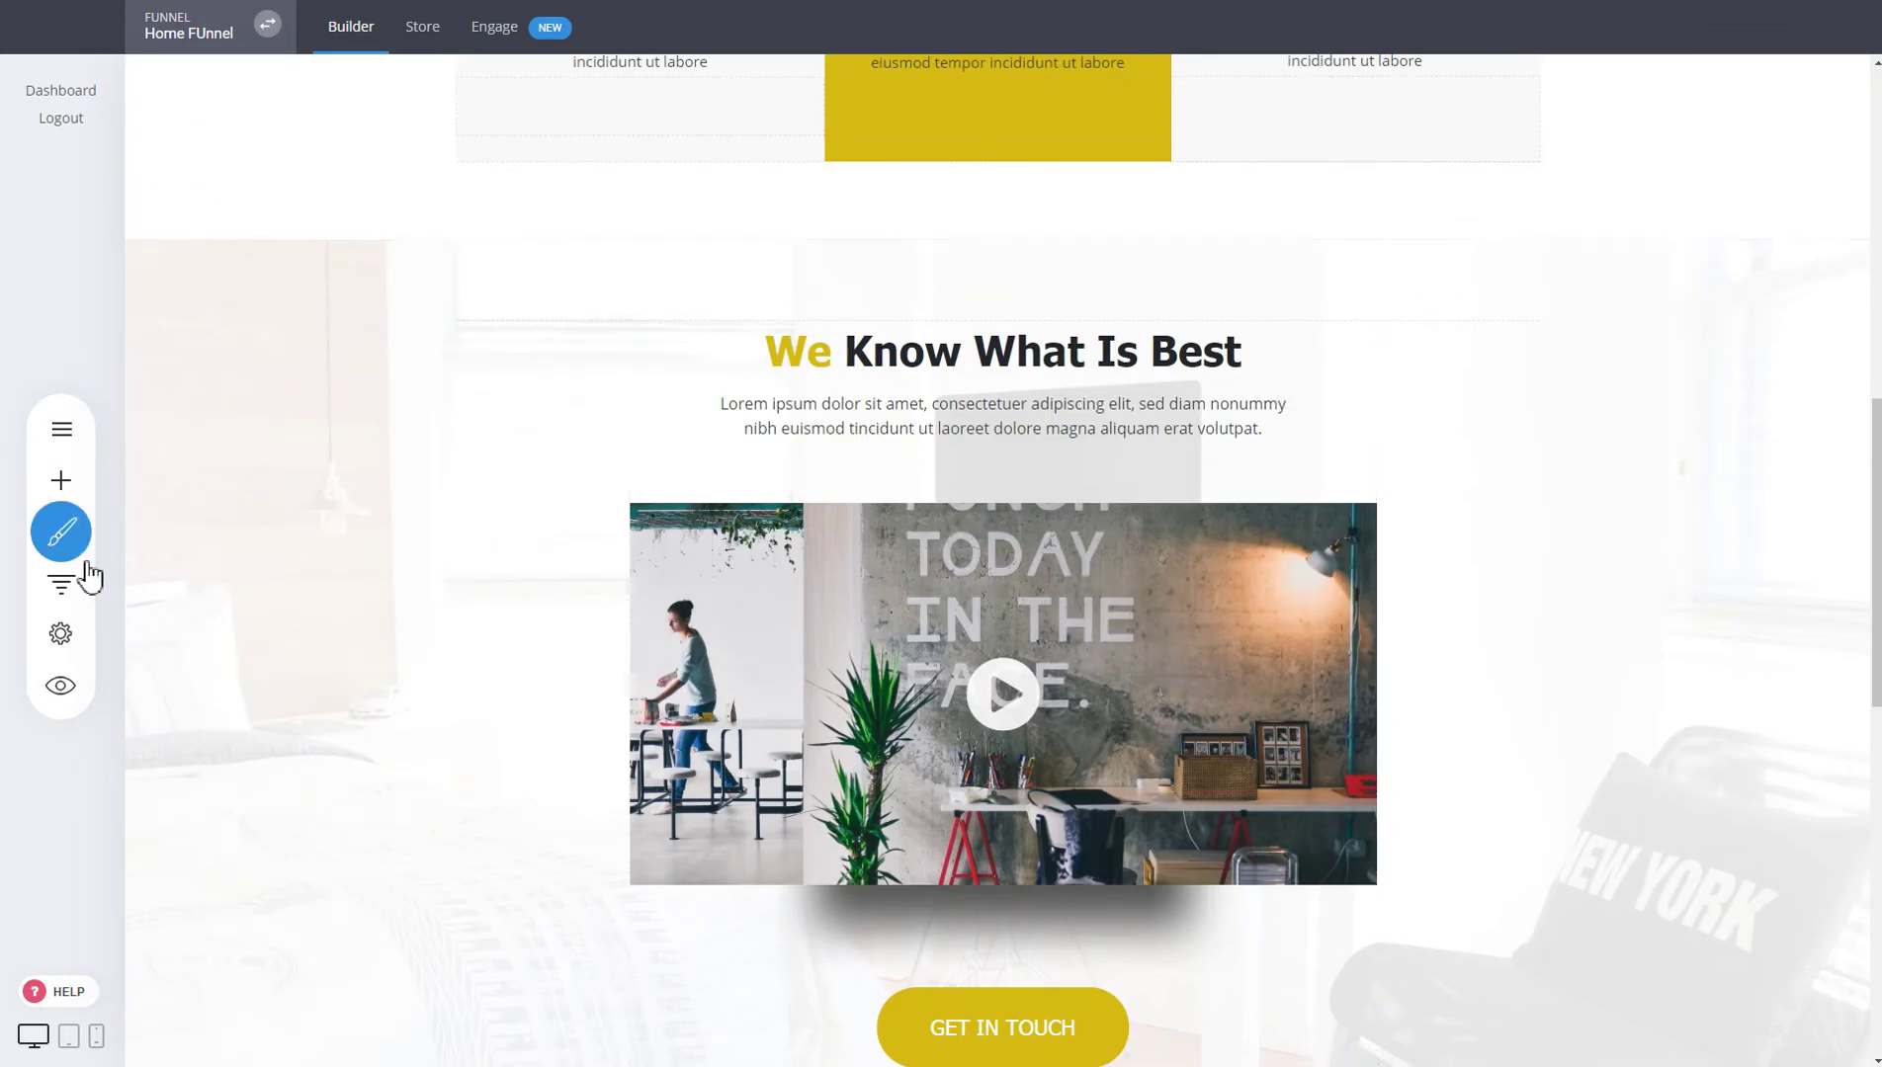
pyautogui.click(85, 585)
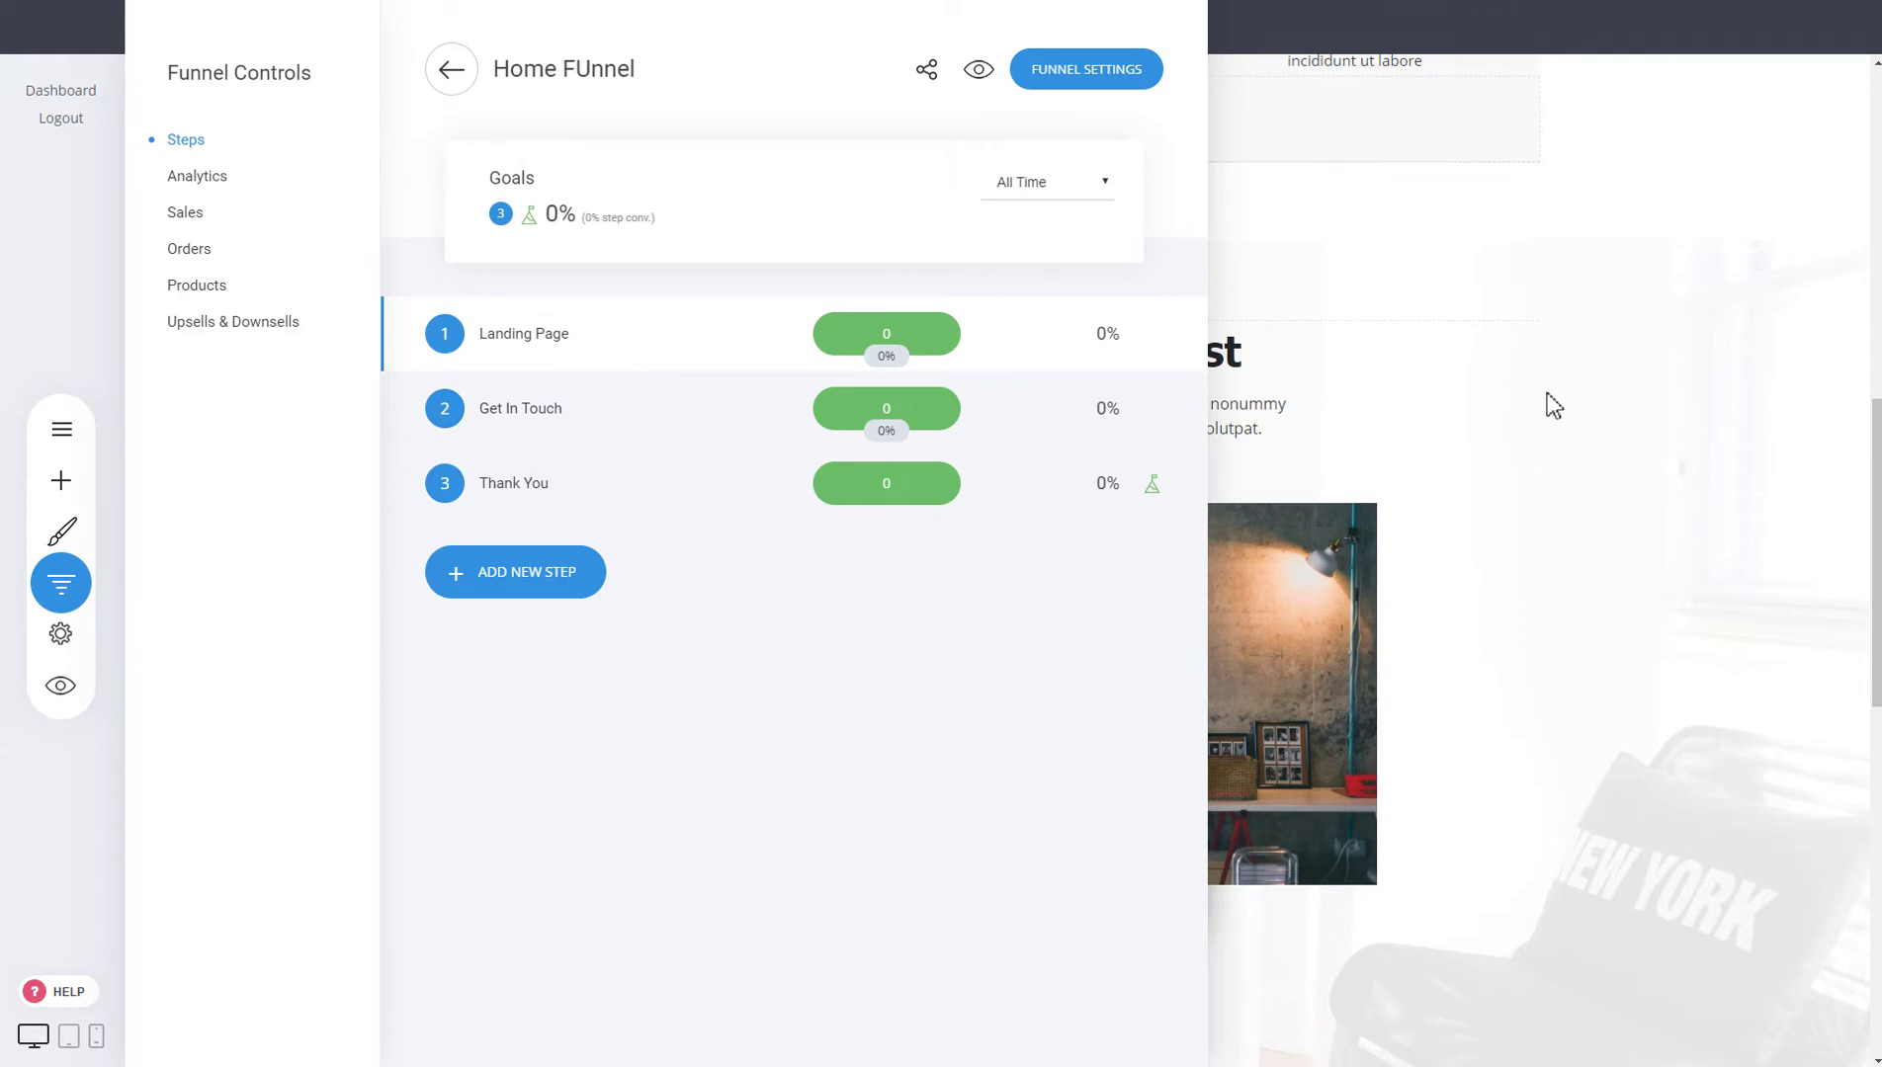
pyautogui.click(1572, 415)
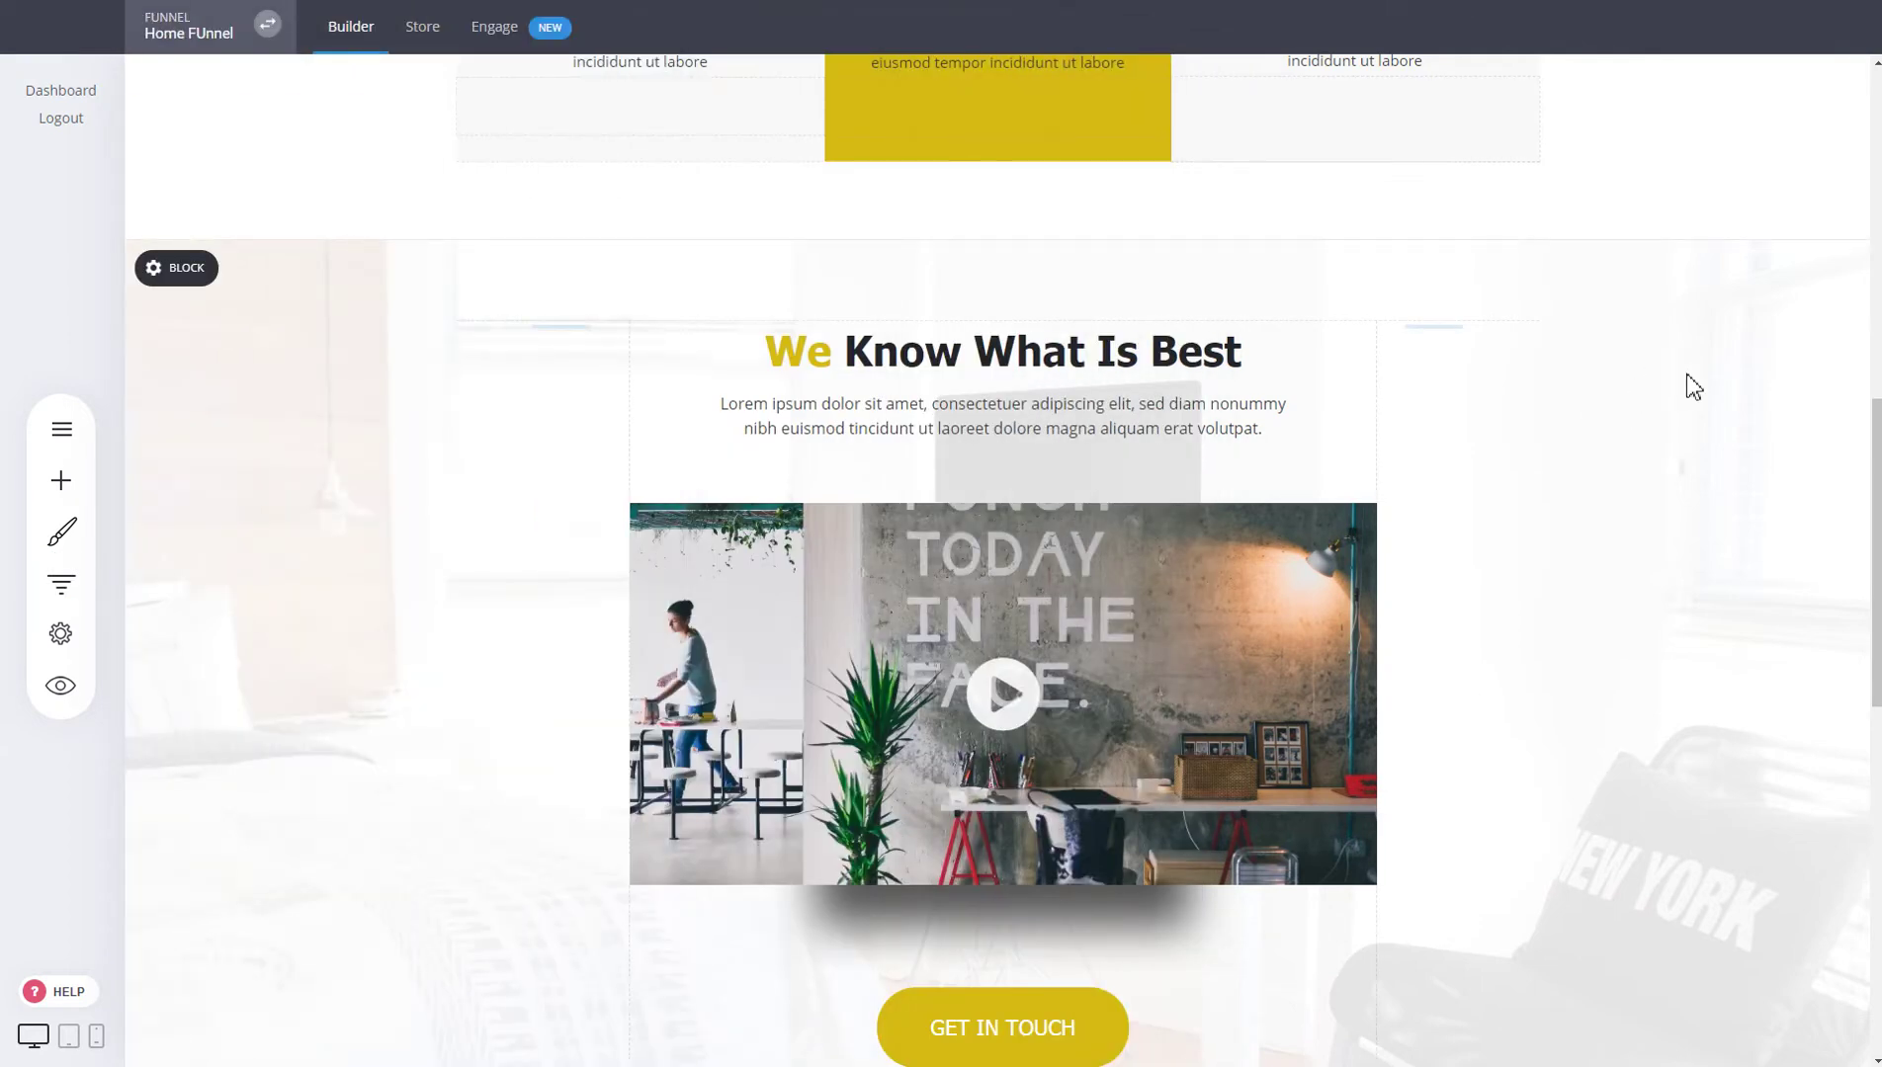
pyautogui.scroll(10, 1690, 386)
pyautogui.scroll(1, 1702, 435)
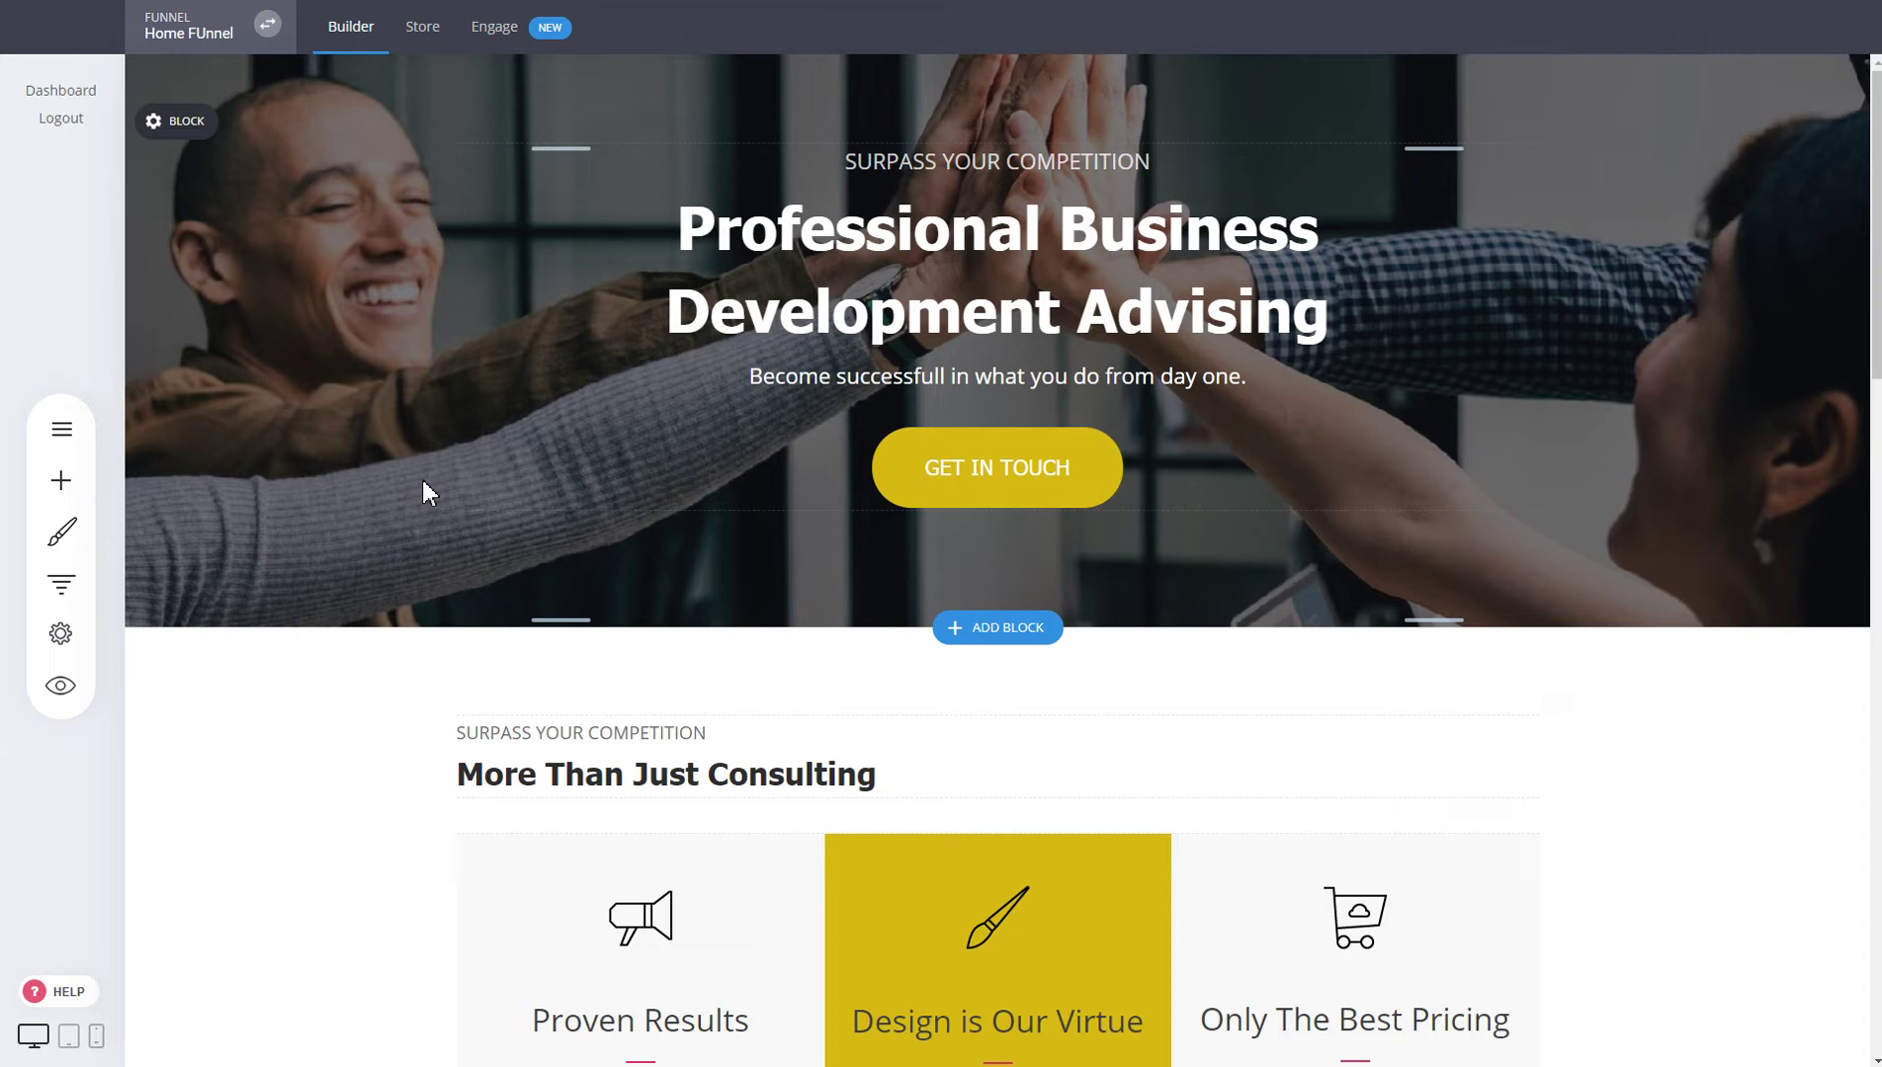
# - View the Home FUnnel's steps and its list of pages, and return to the landing page
pyautogui.moveTo(1690, 570)
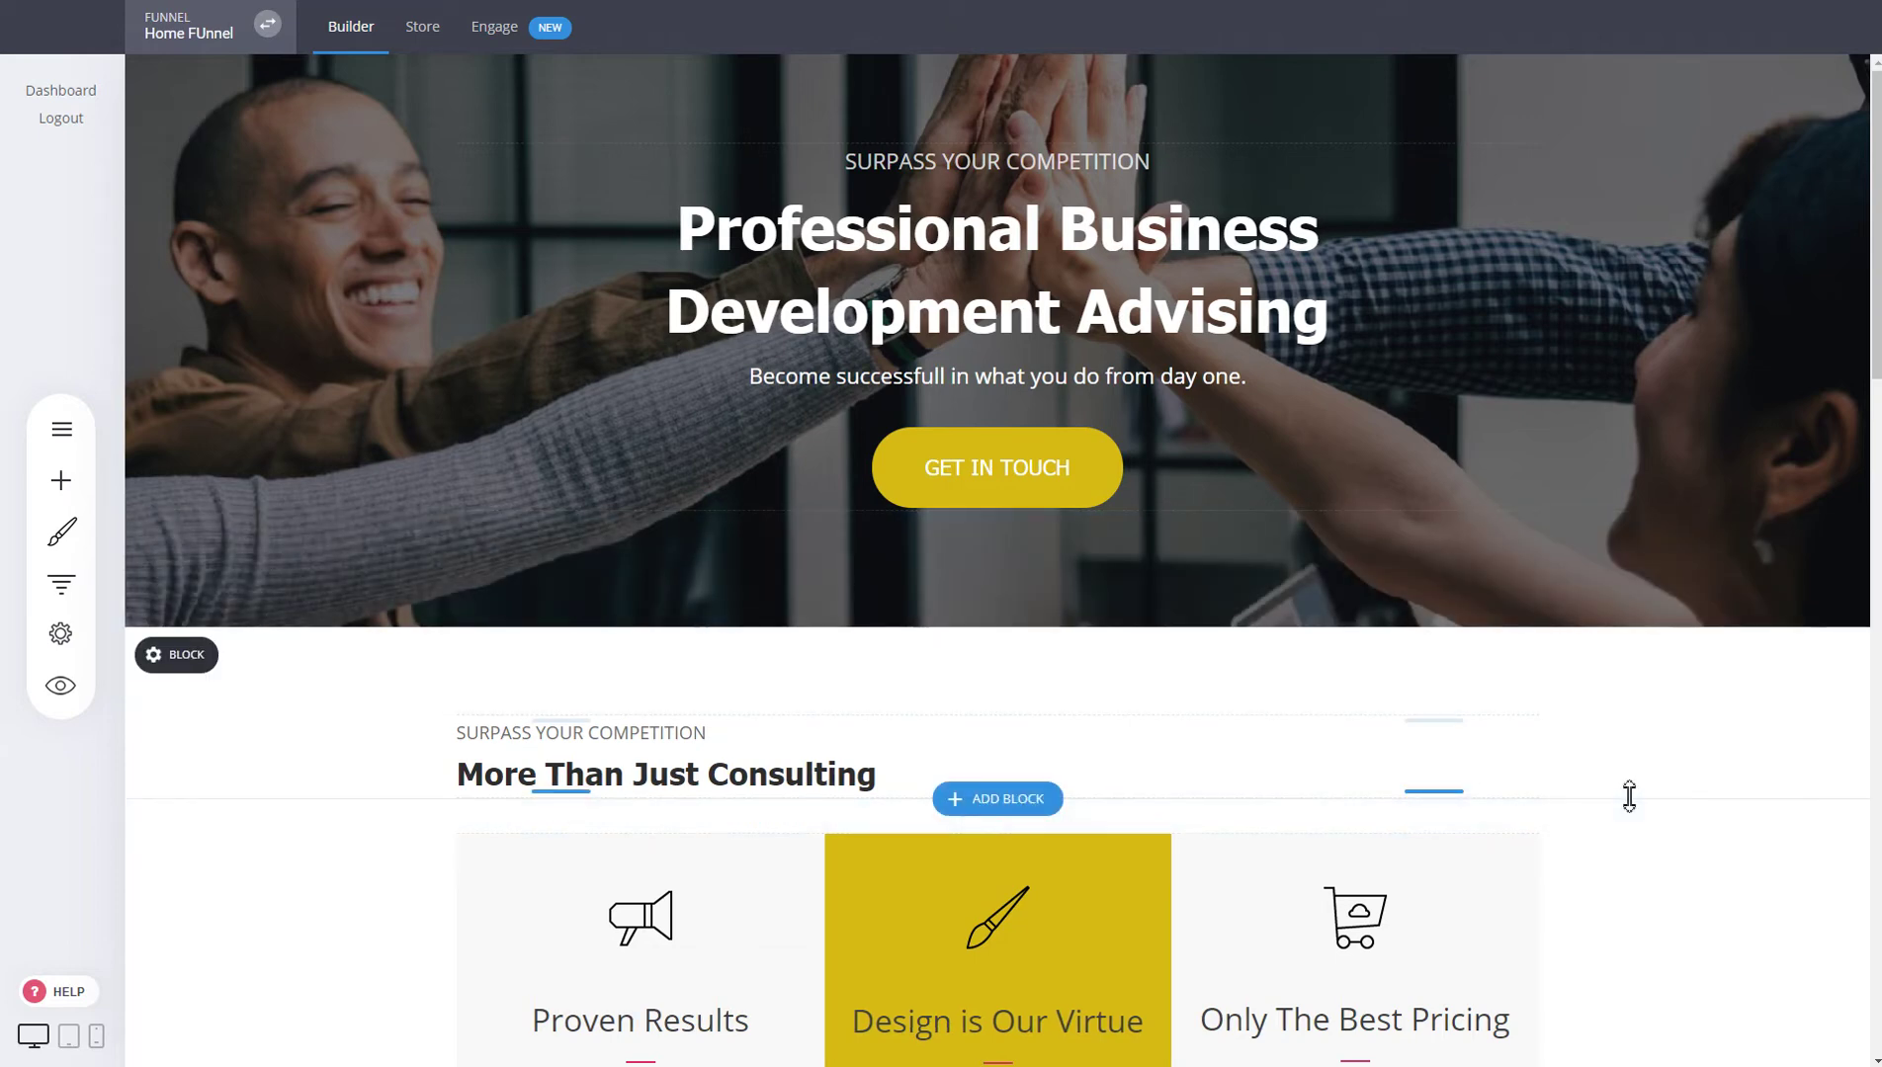
pyautogui.click(60, 583)
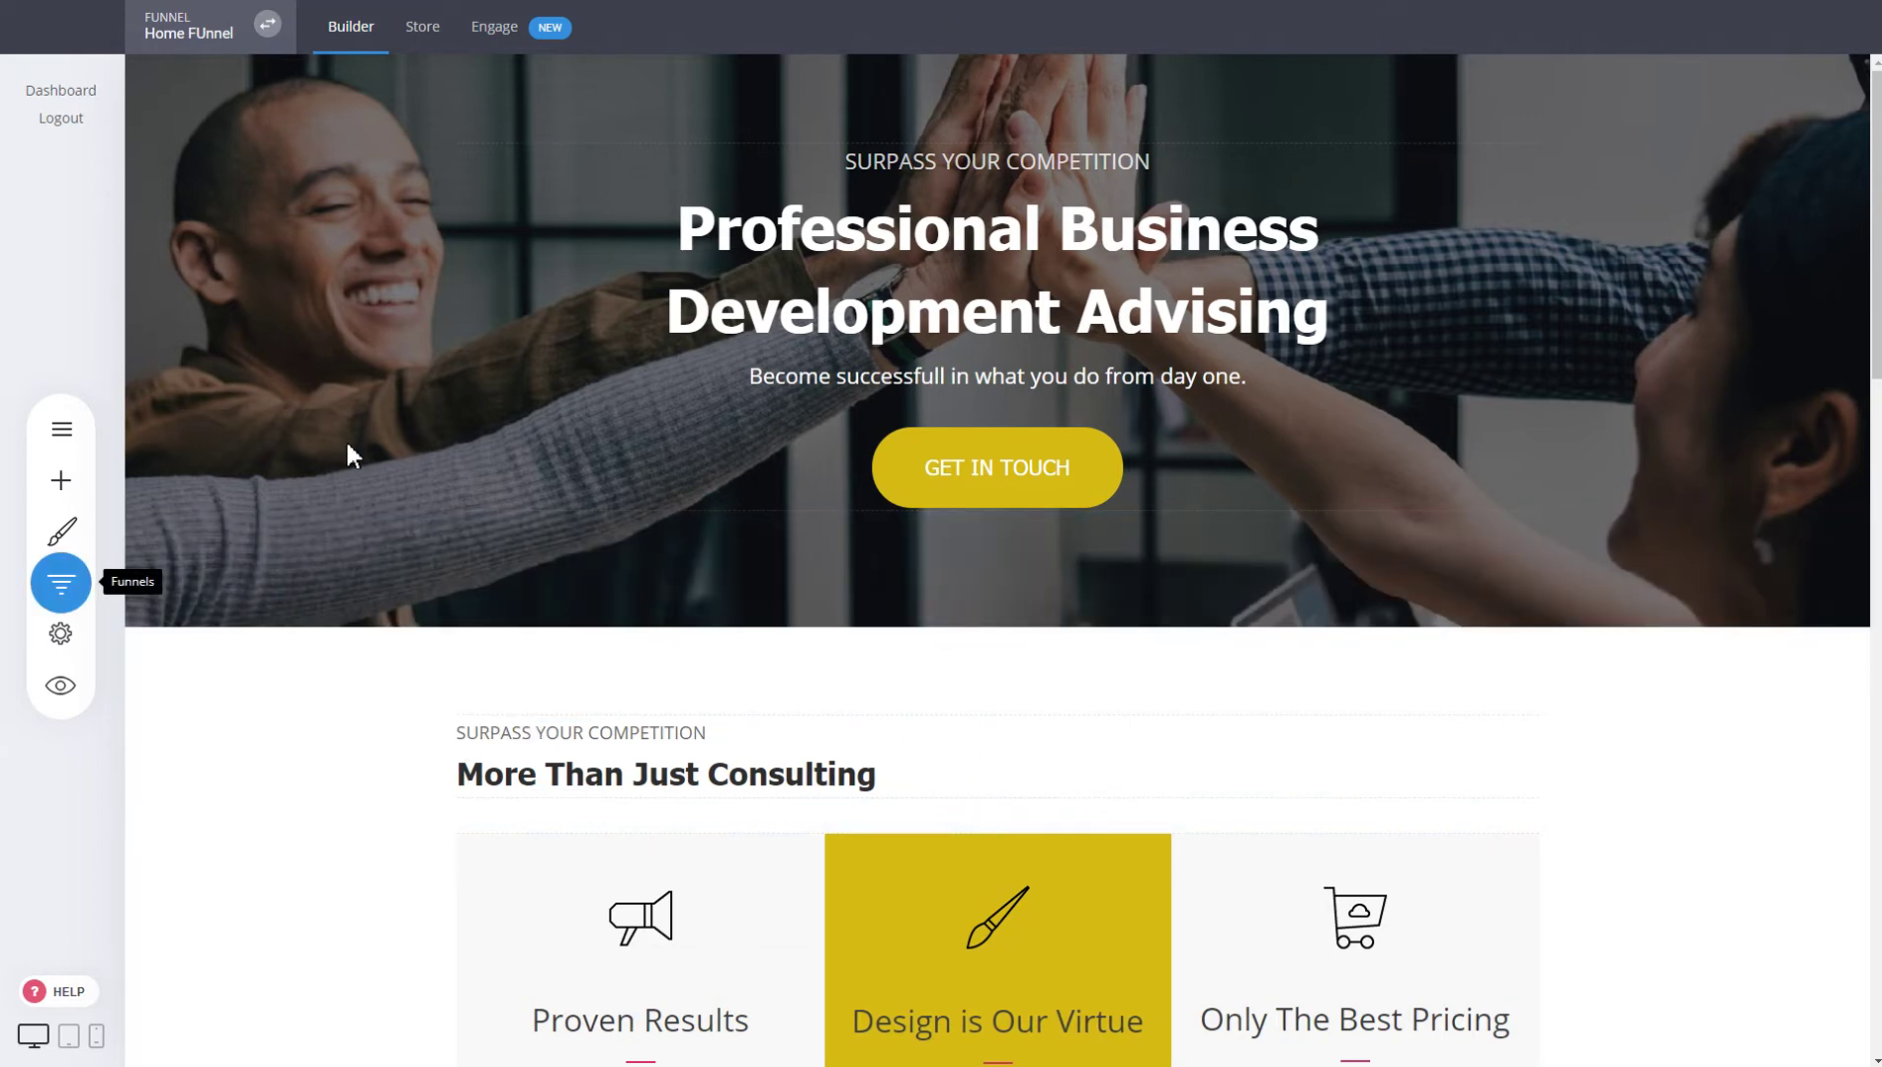
pyautogui.moveTo(721, 113)
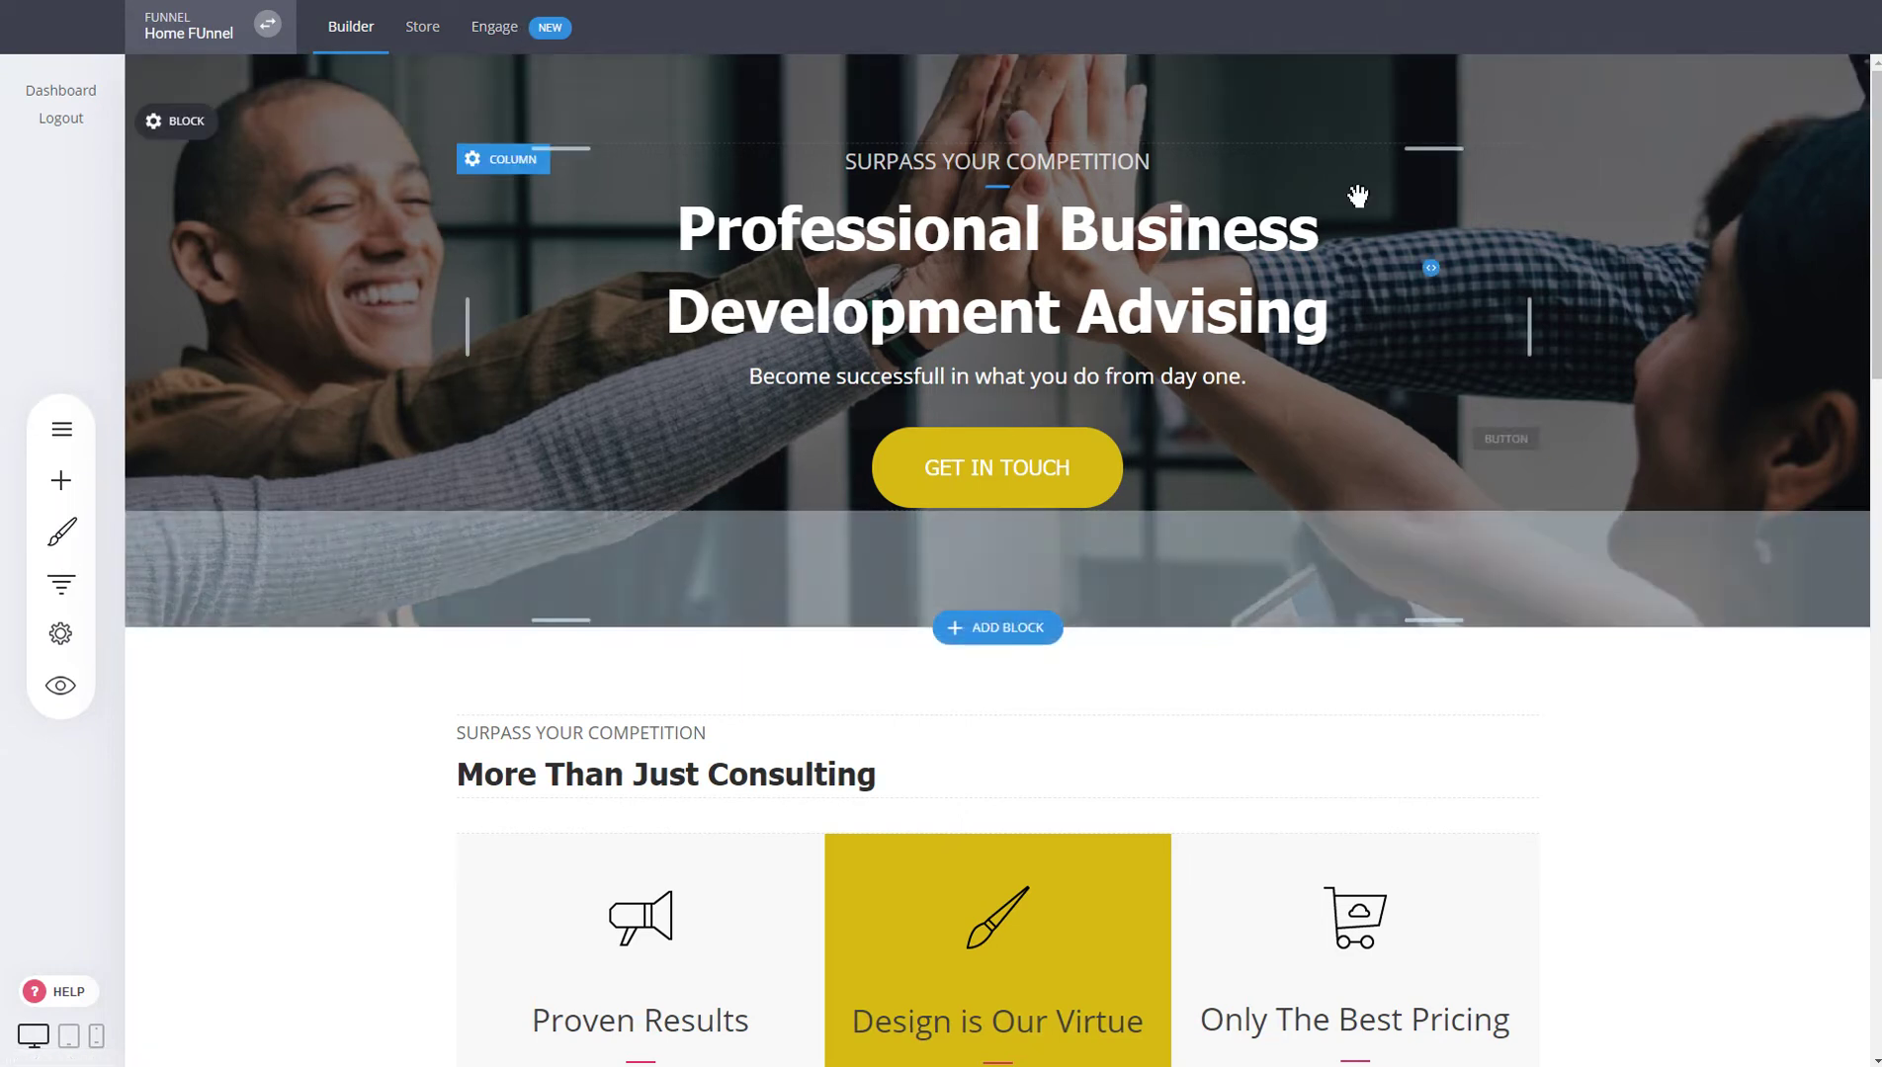
pyautogui.click(61, 429)
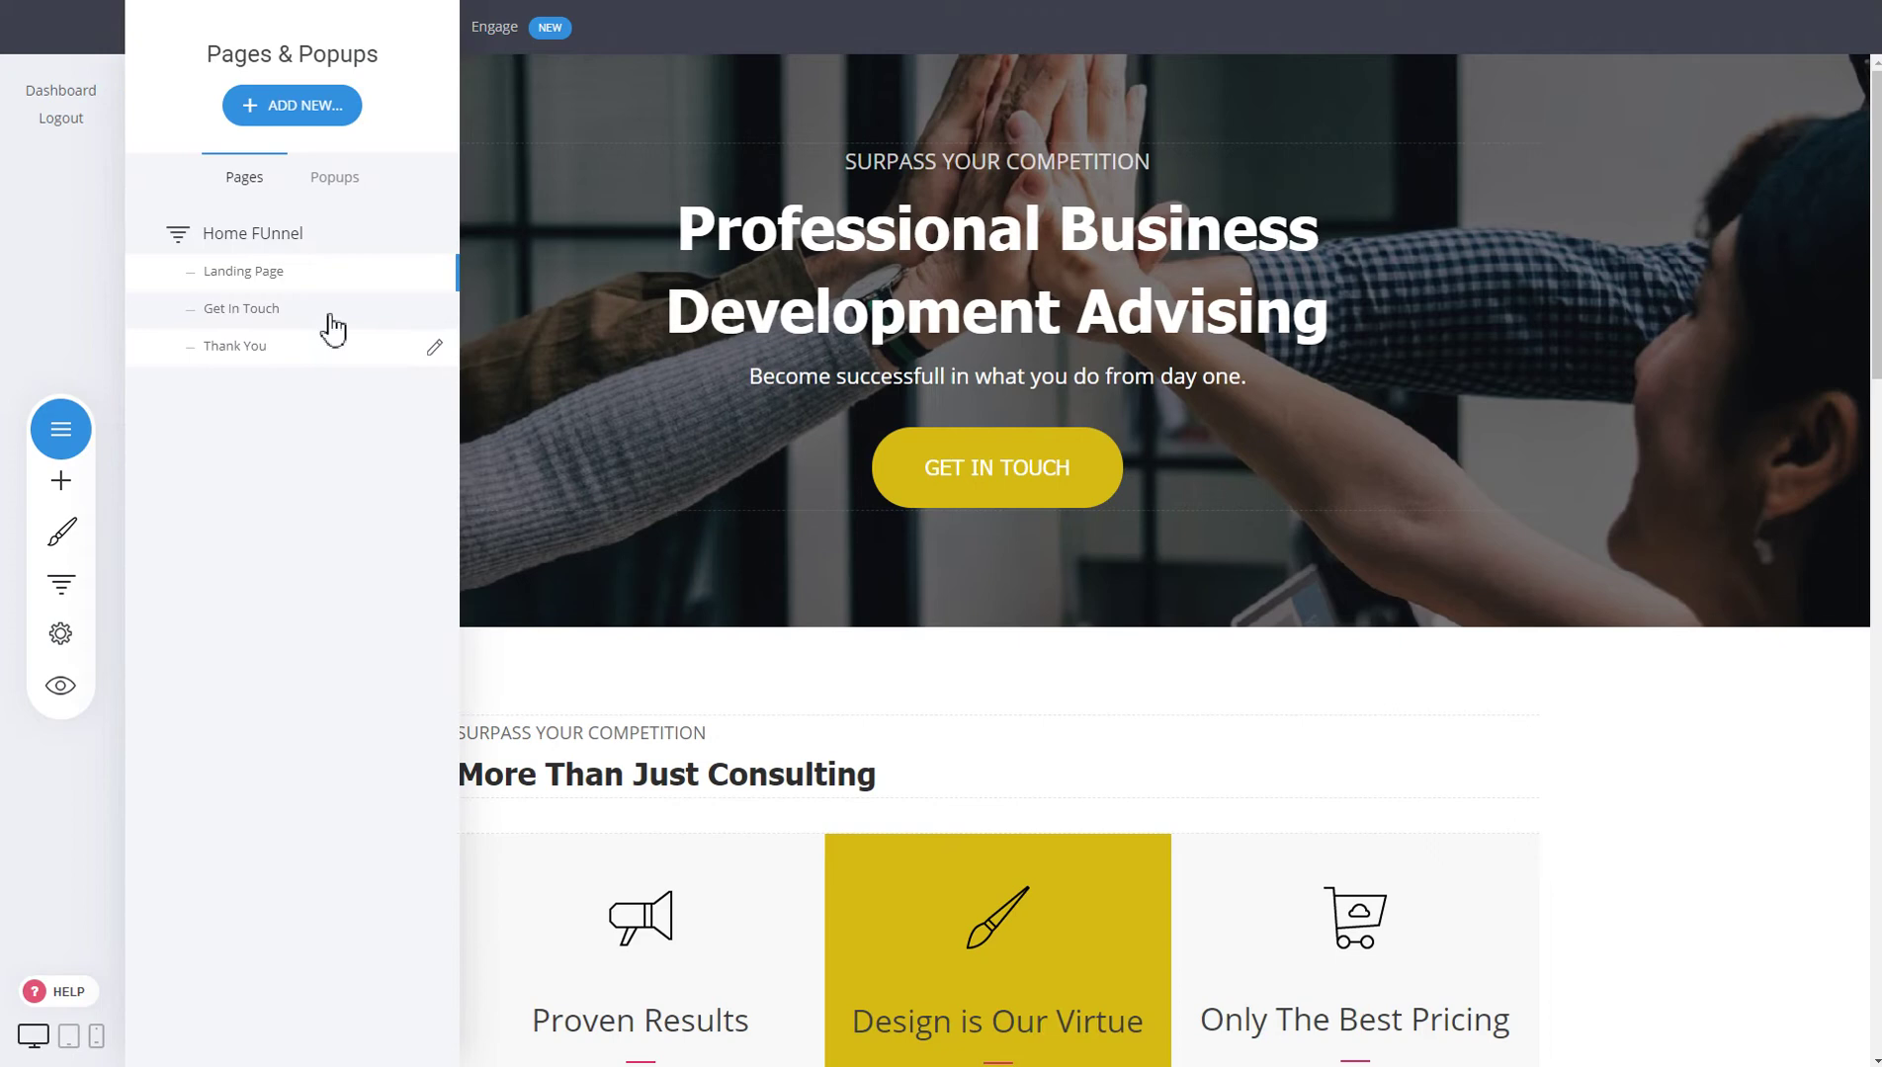
pyautogui.click(725, 242)
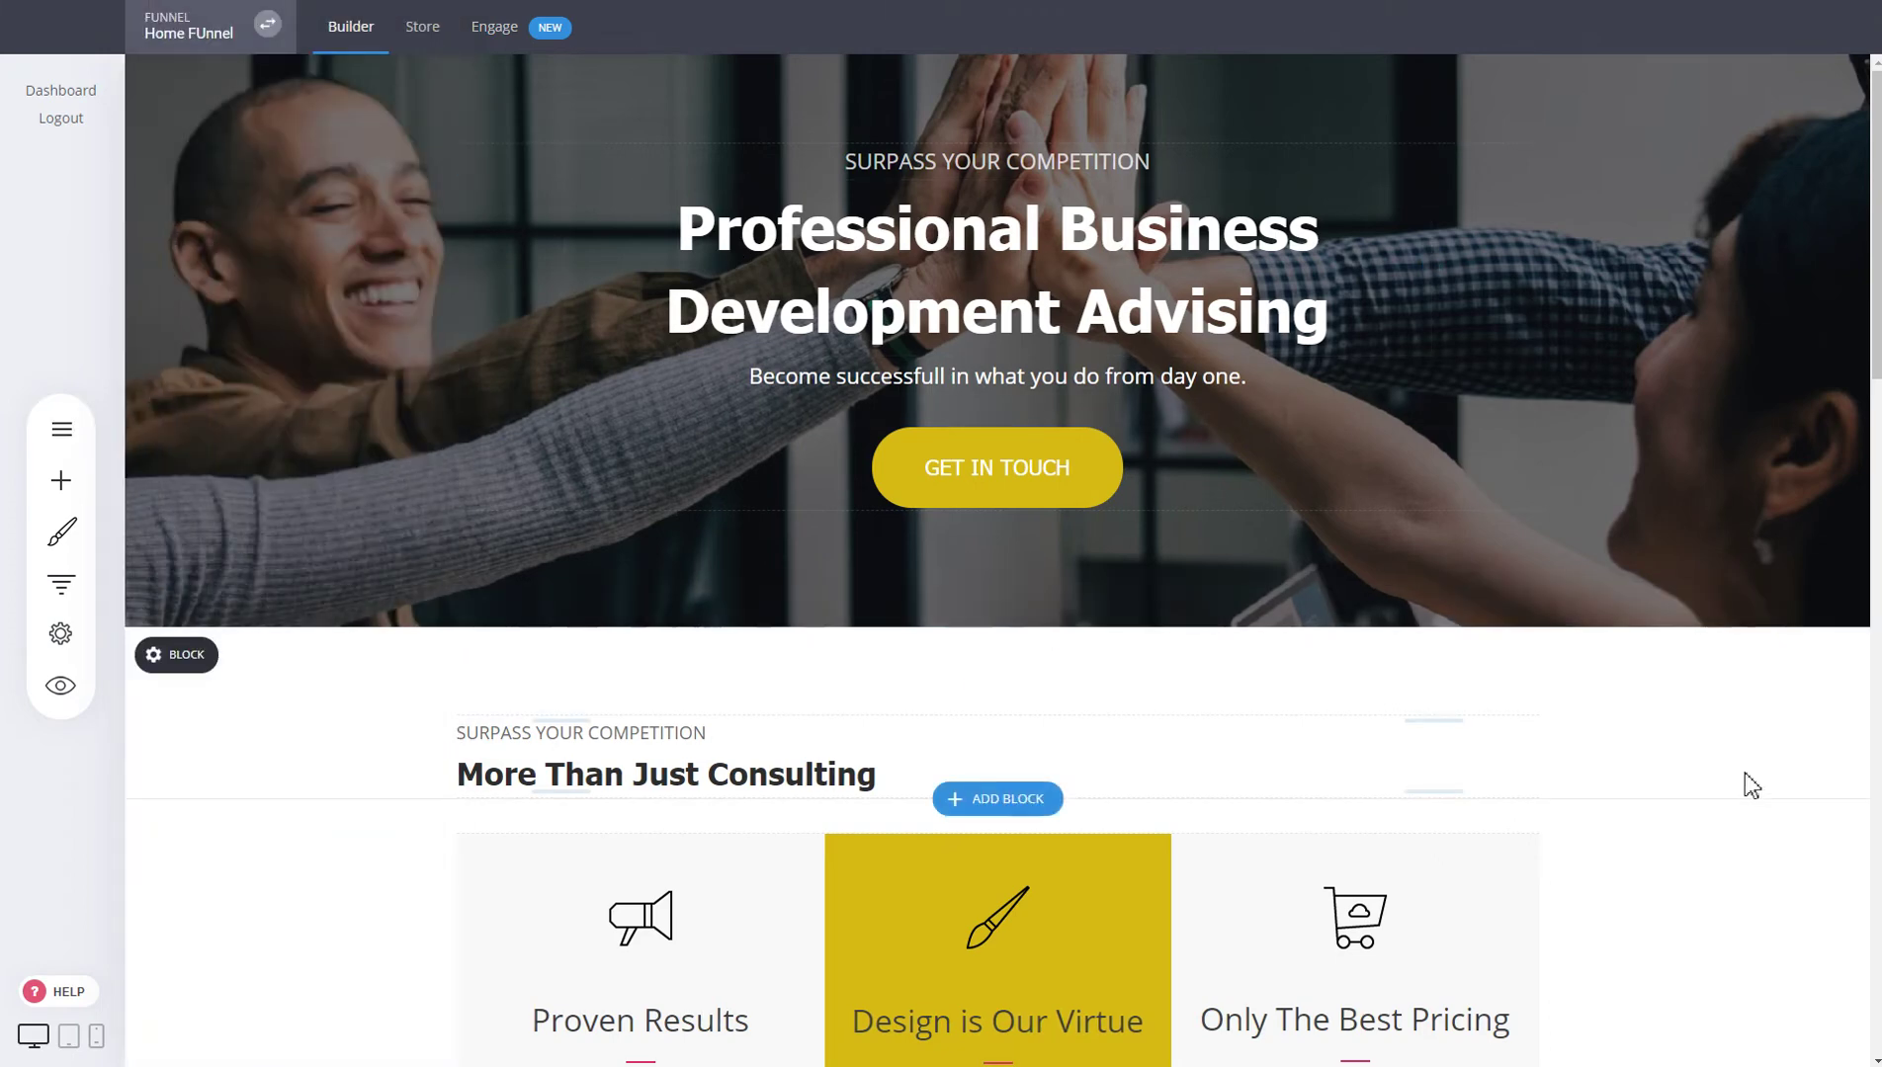
# - Look through the landing page down to the video section and examine the funnel's steps list, including the Landing Page step's A/B test option
pyautogui.scroll(-4, 1745, 770)
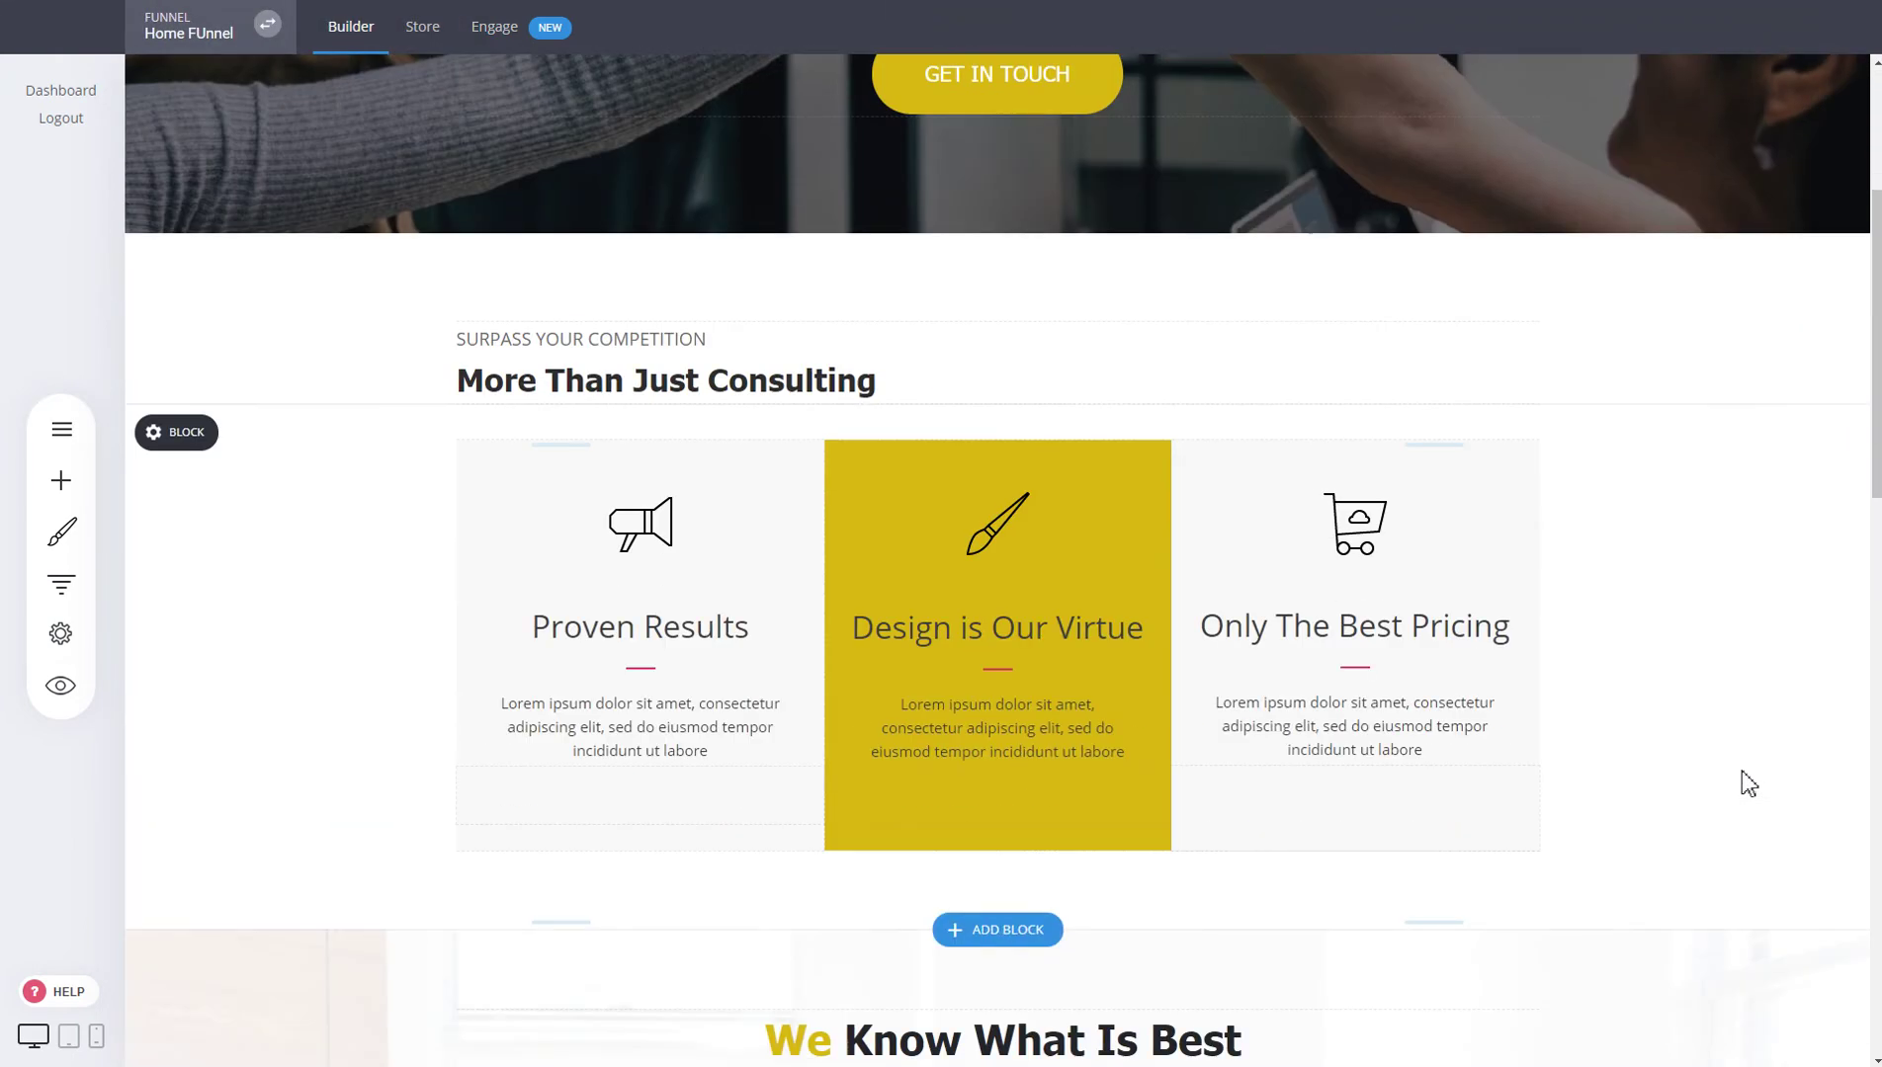
pyautogui.scroll(-5, 1742, 769)
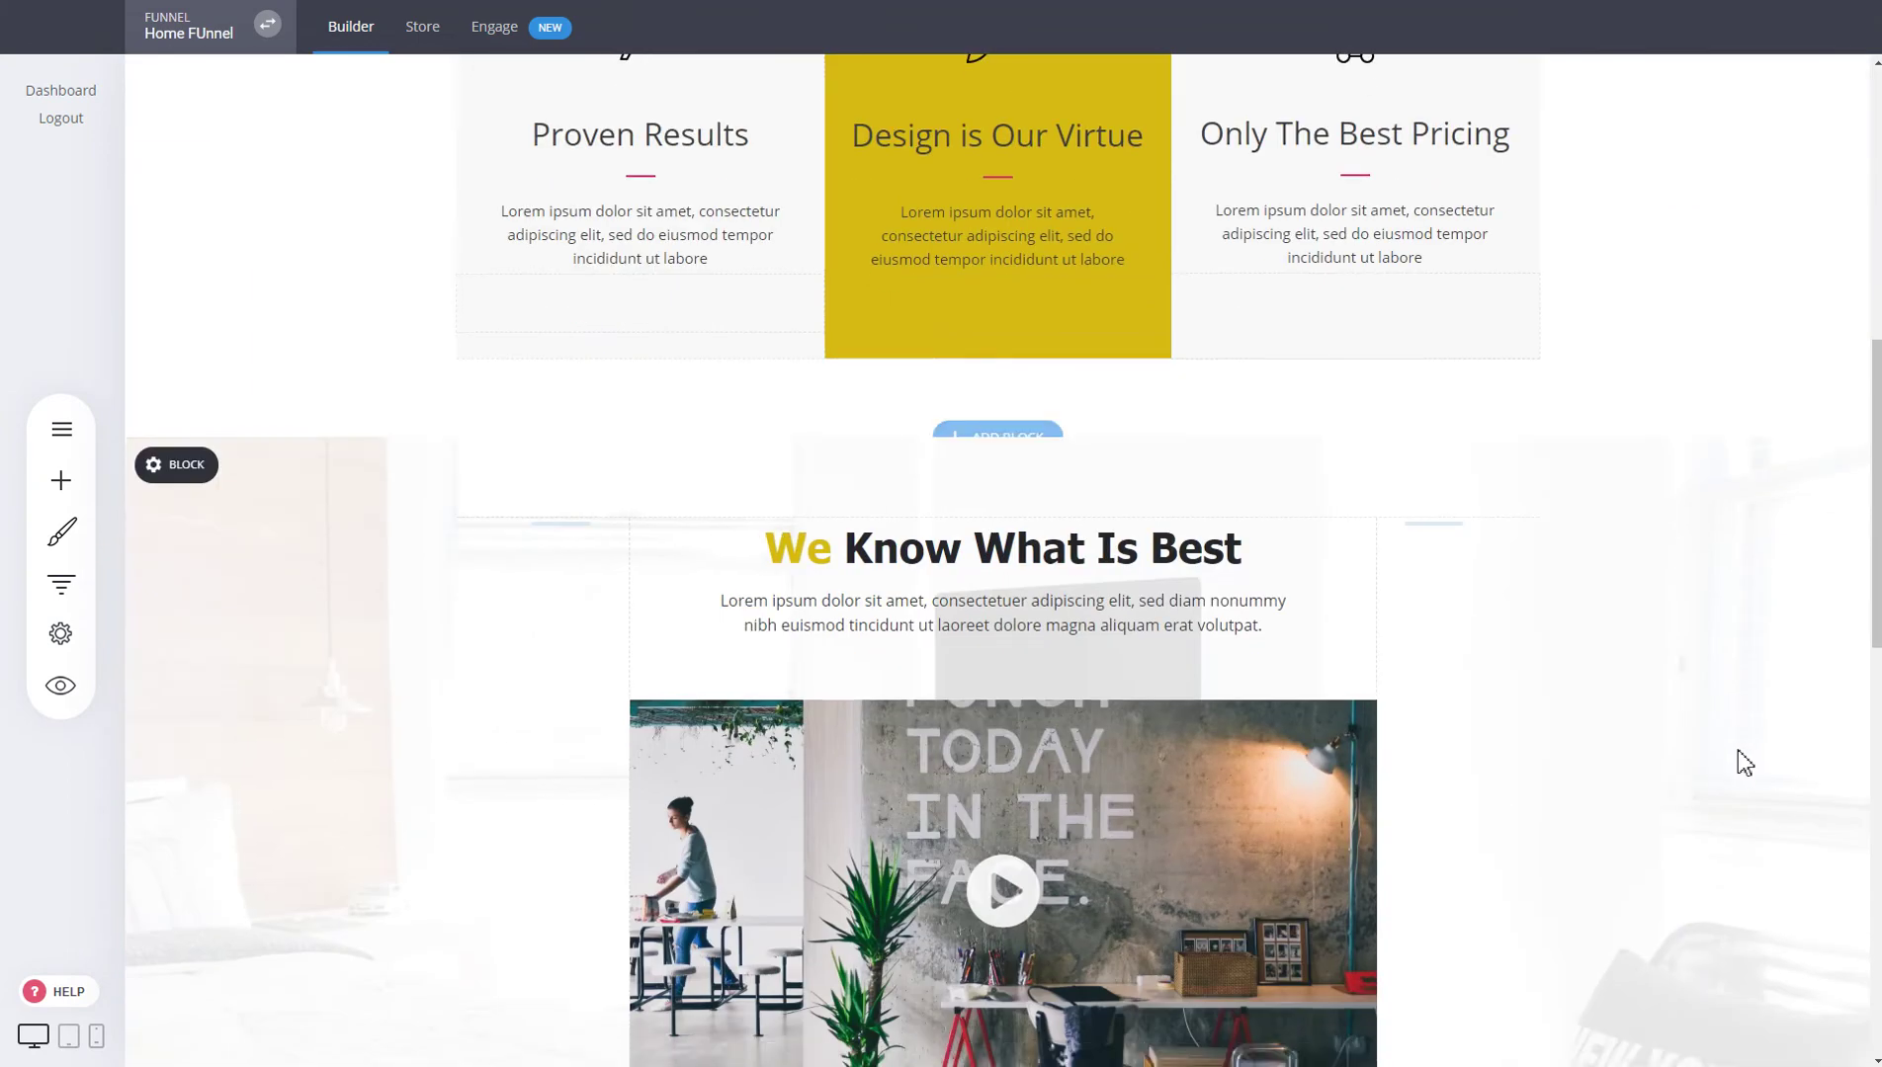
pyautogui.scroll(-5, 1728, 731)
pyautogui.click(61, 593)
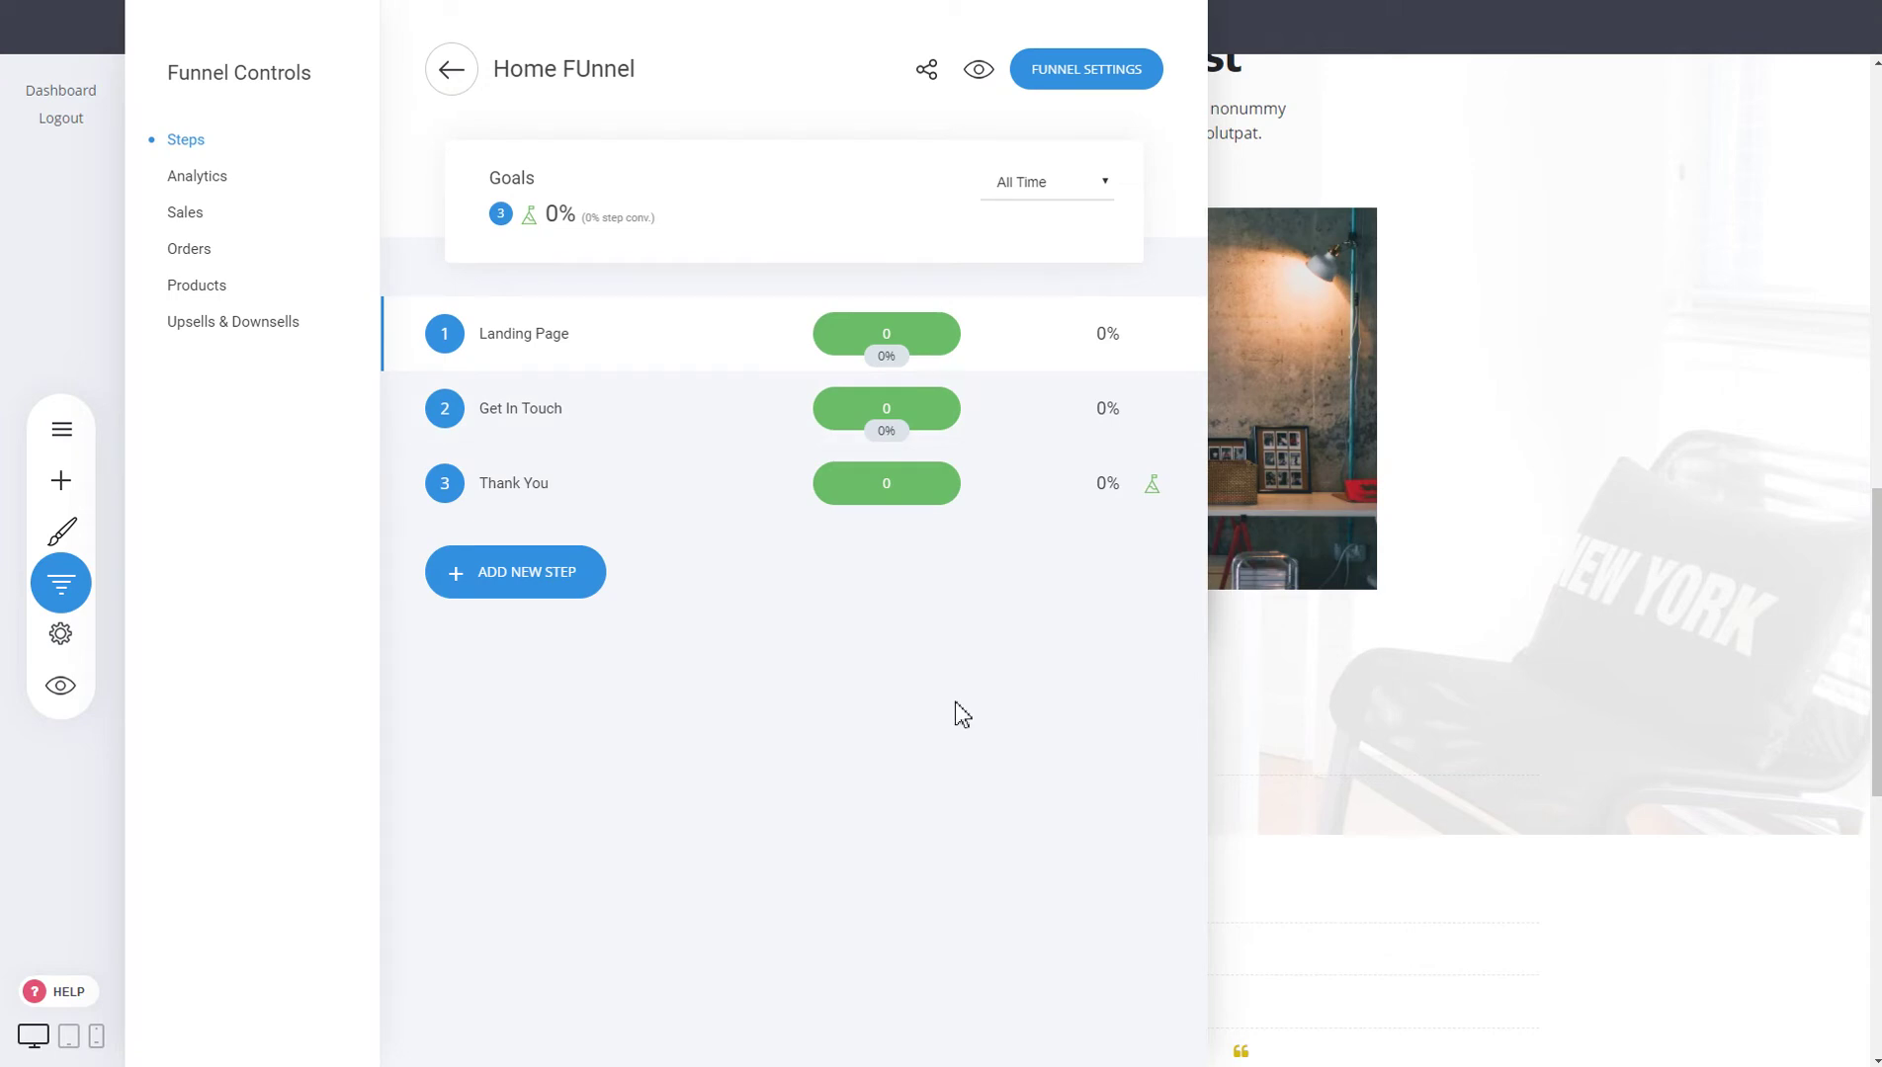
pyautogui.moveTo(886, 334)
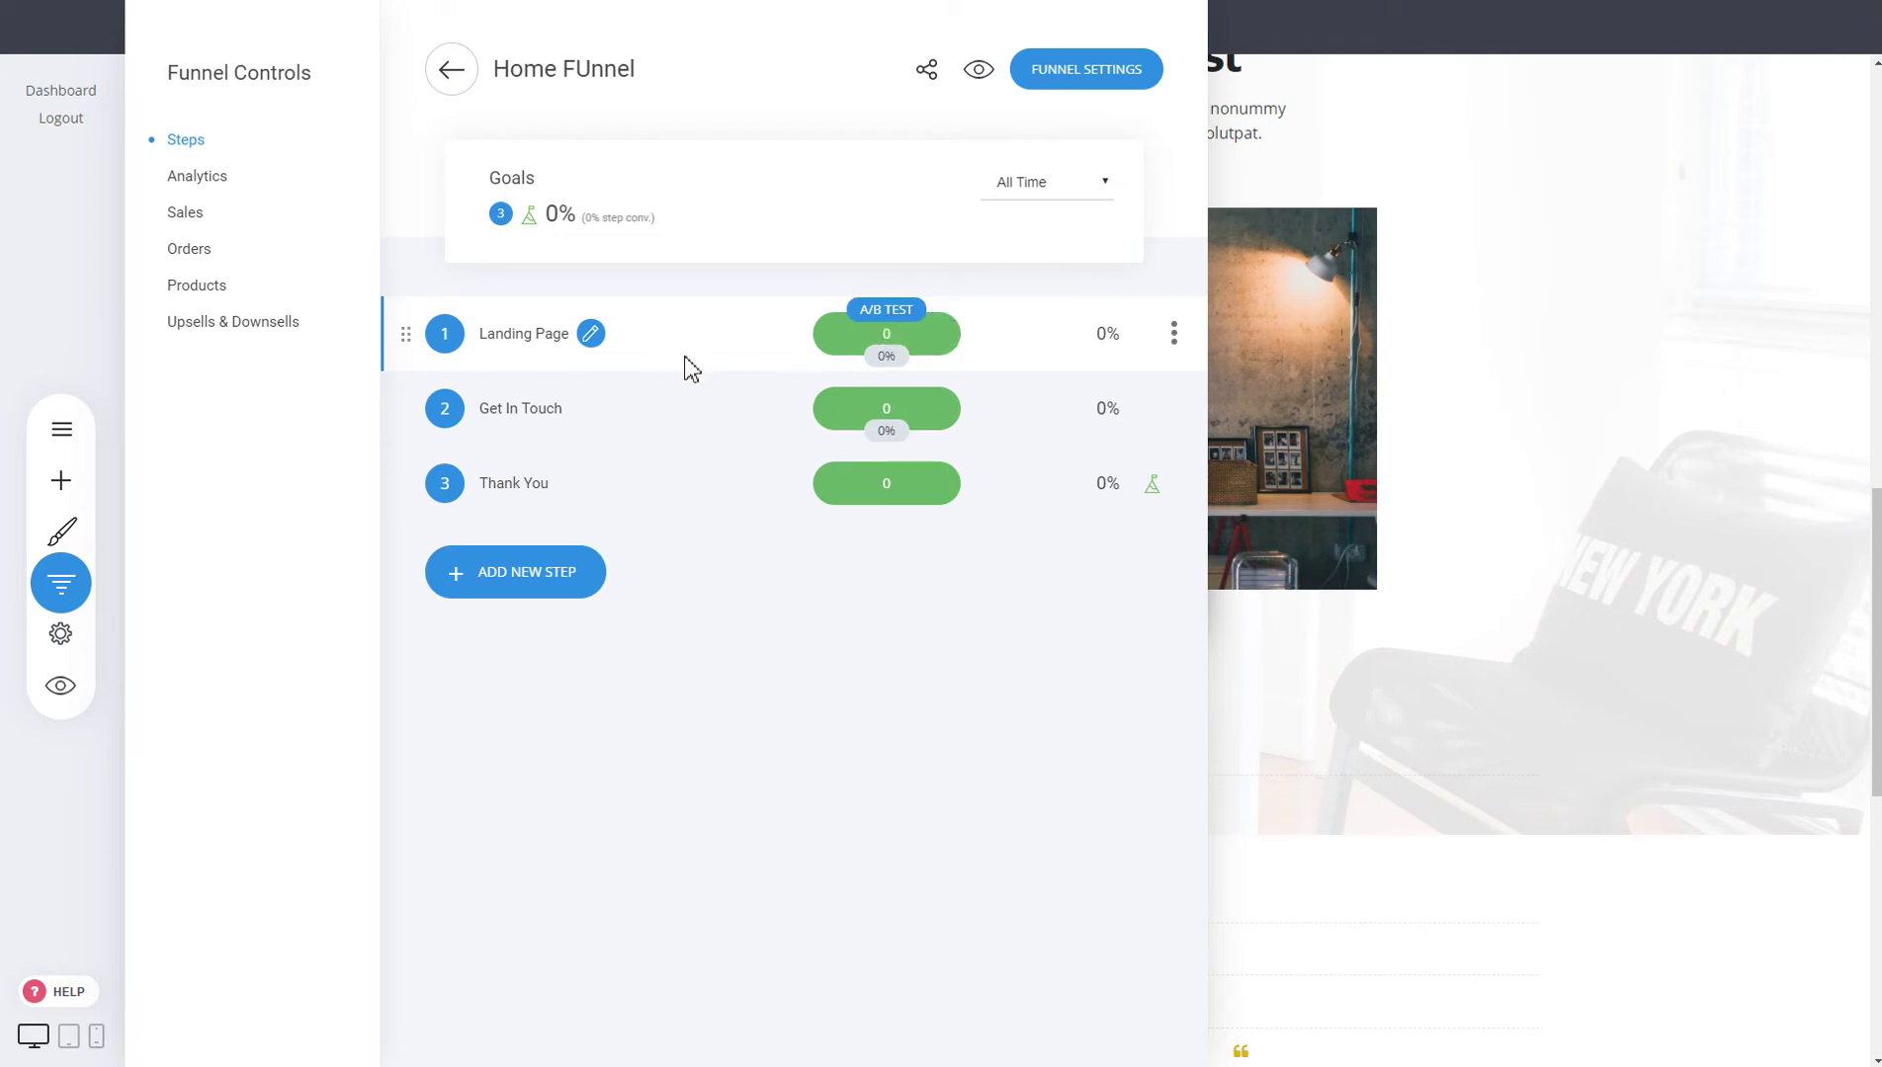
# - Create a new funnel from the Clock template in the Sales / Product category and name it Sales Funnel
pyautogui.click(446, 71)
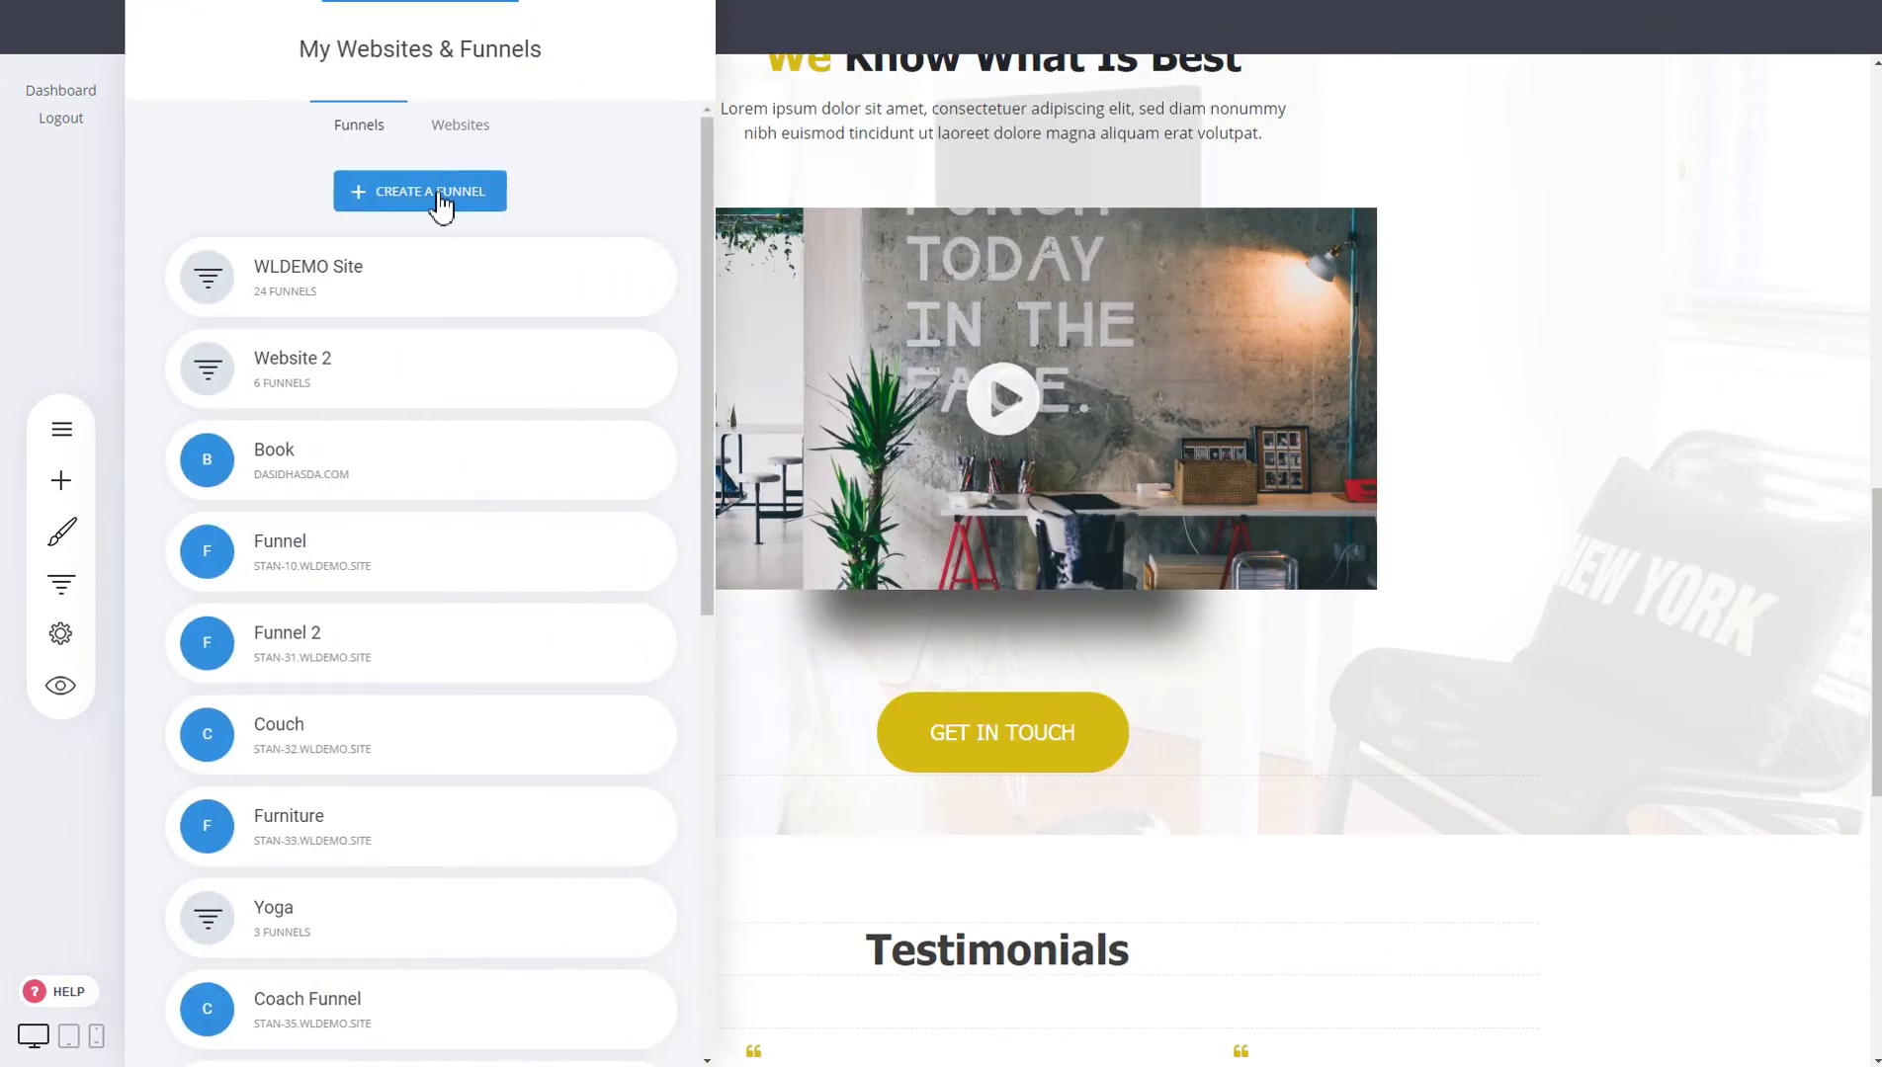
pyautogui.click(447, 194)
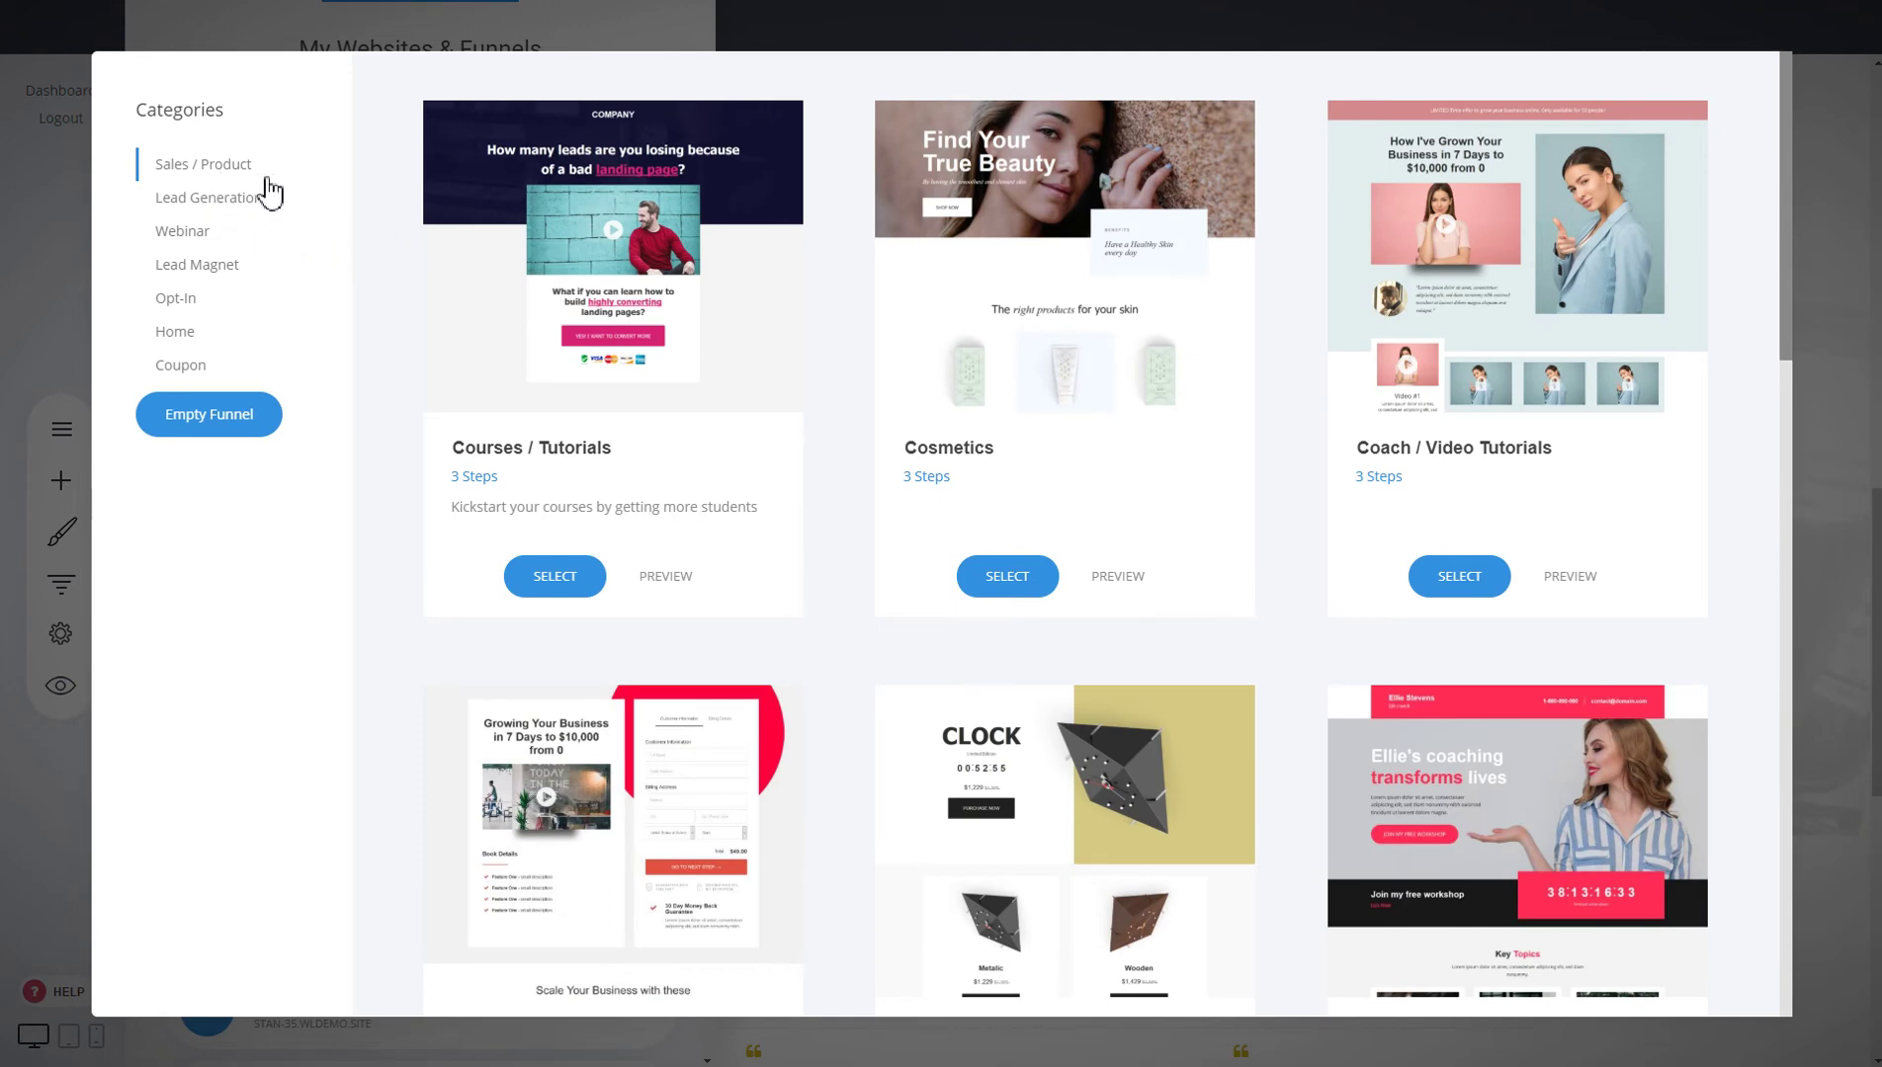
pyautogui.moveTo(894, 295)
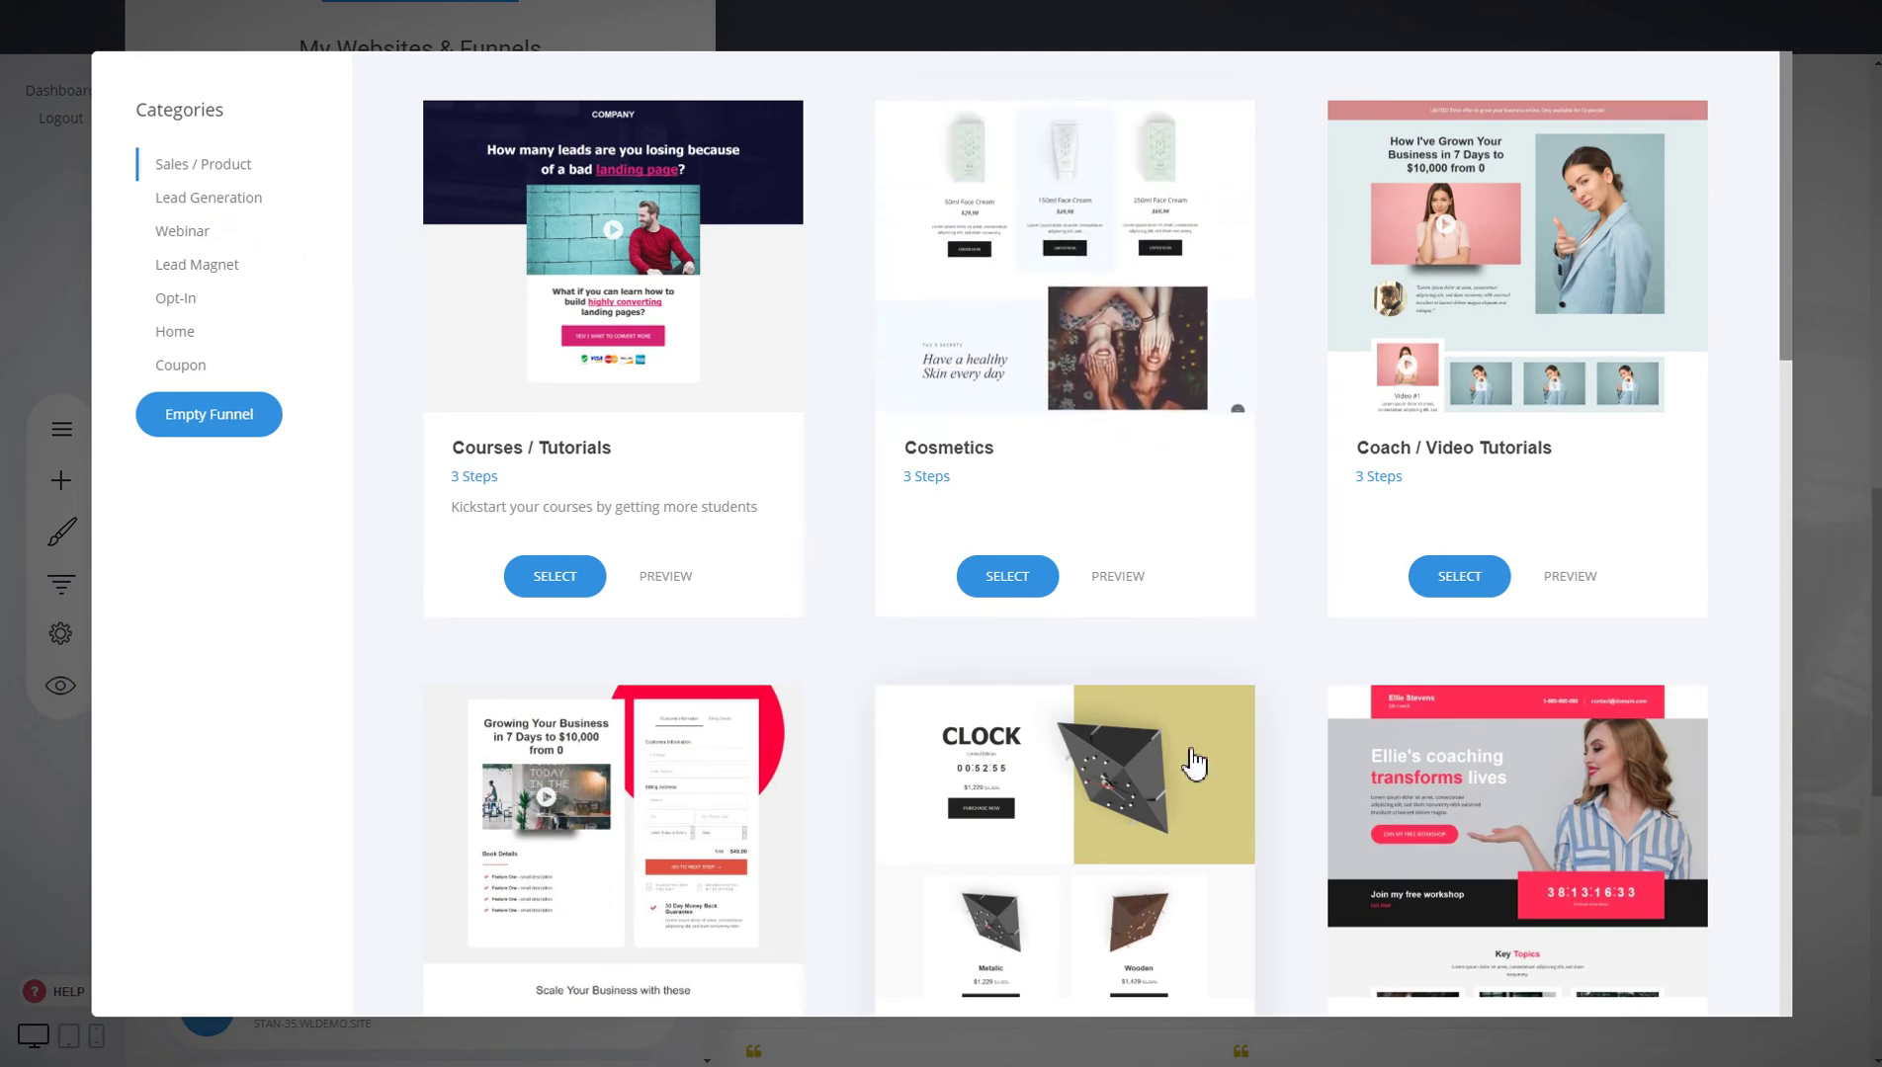
pyautogui.click(1007, 577)
pyautogui.click(961, 224)
pyautogui.write('Sal')
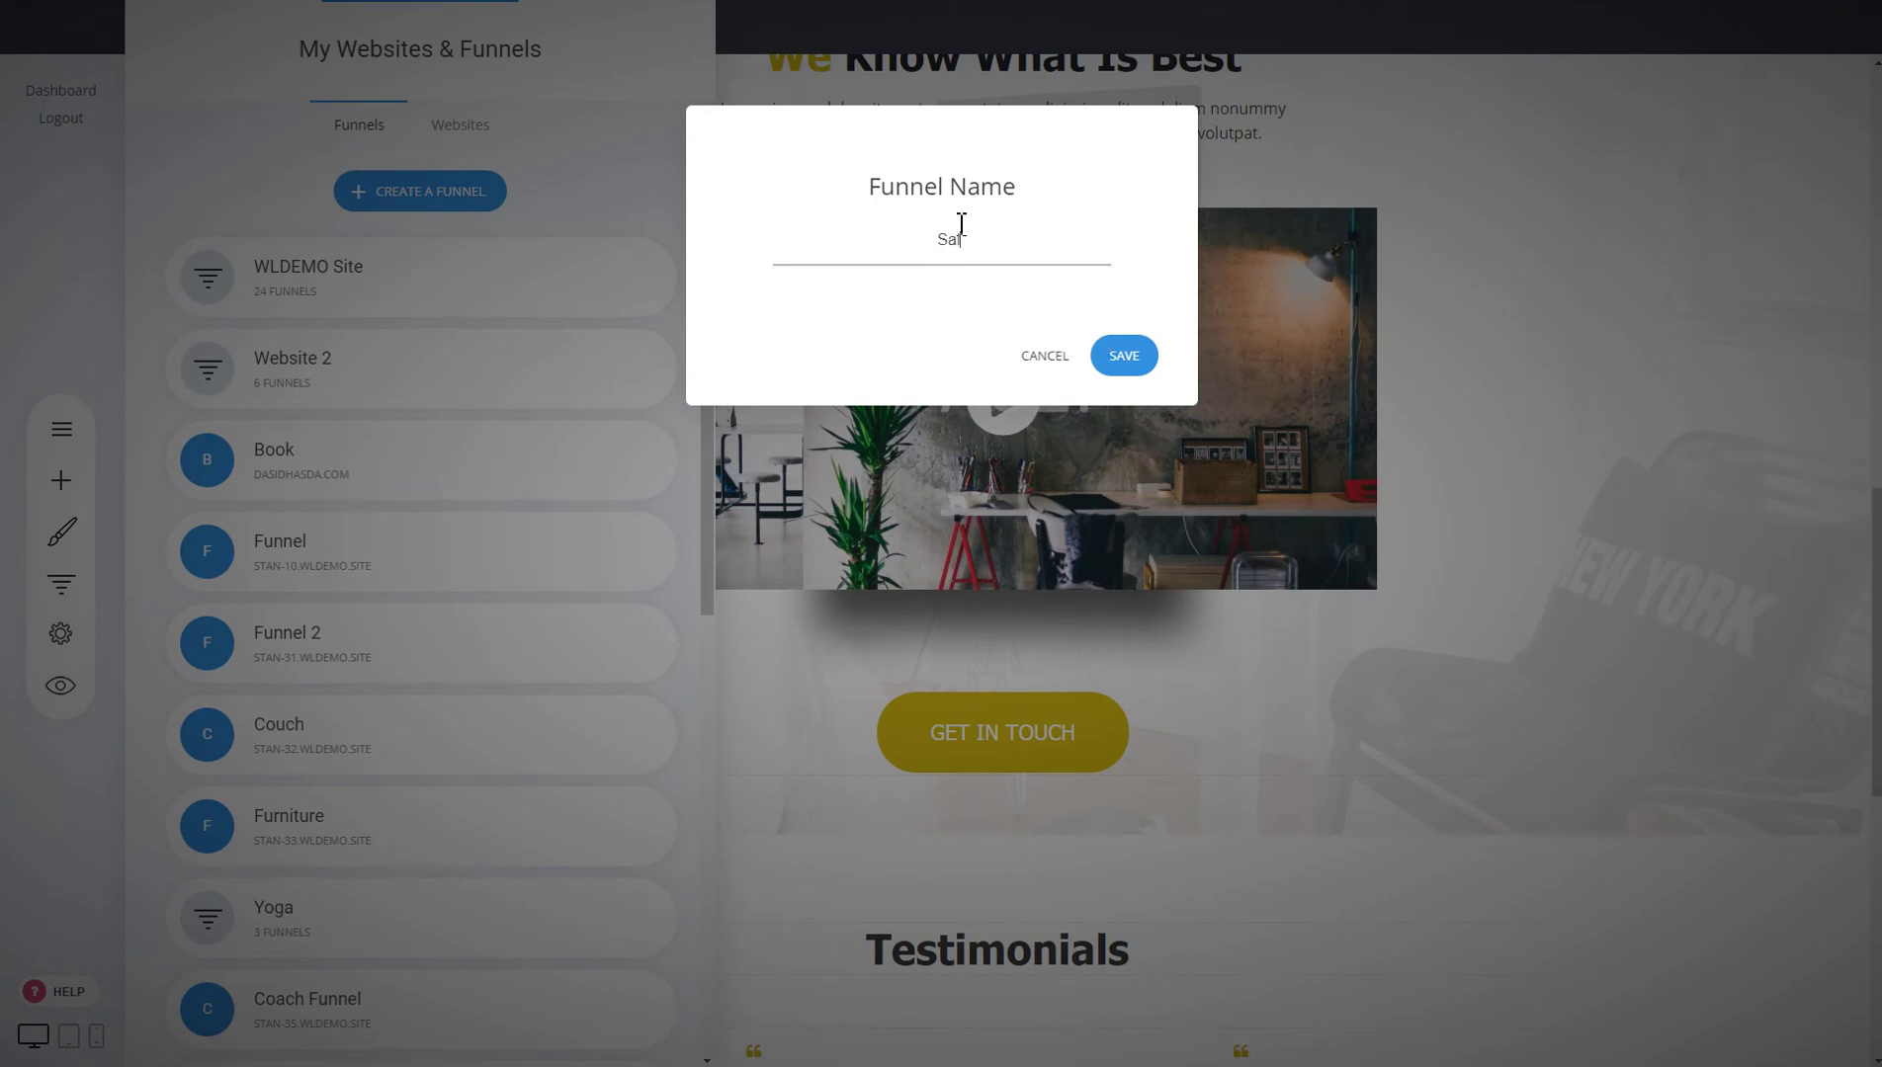
pyautogui.write('es Funnel')
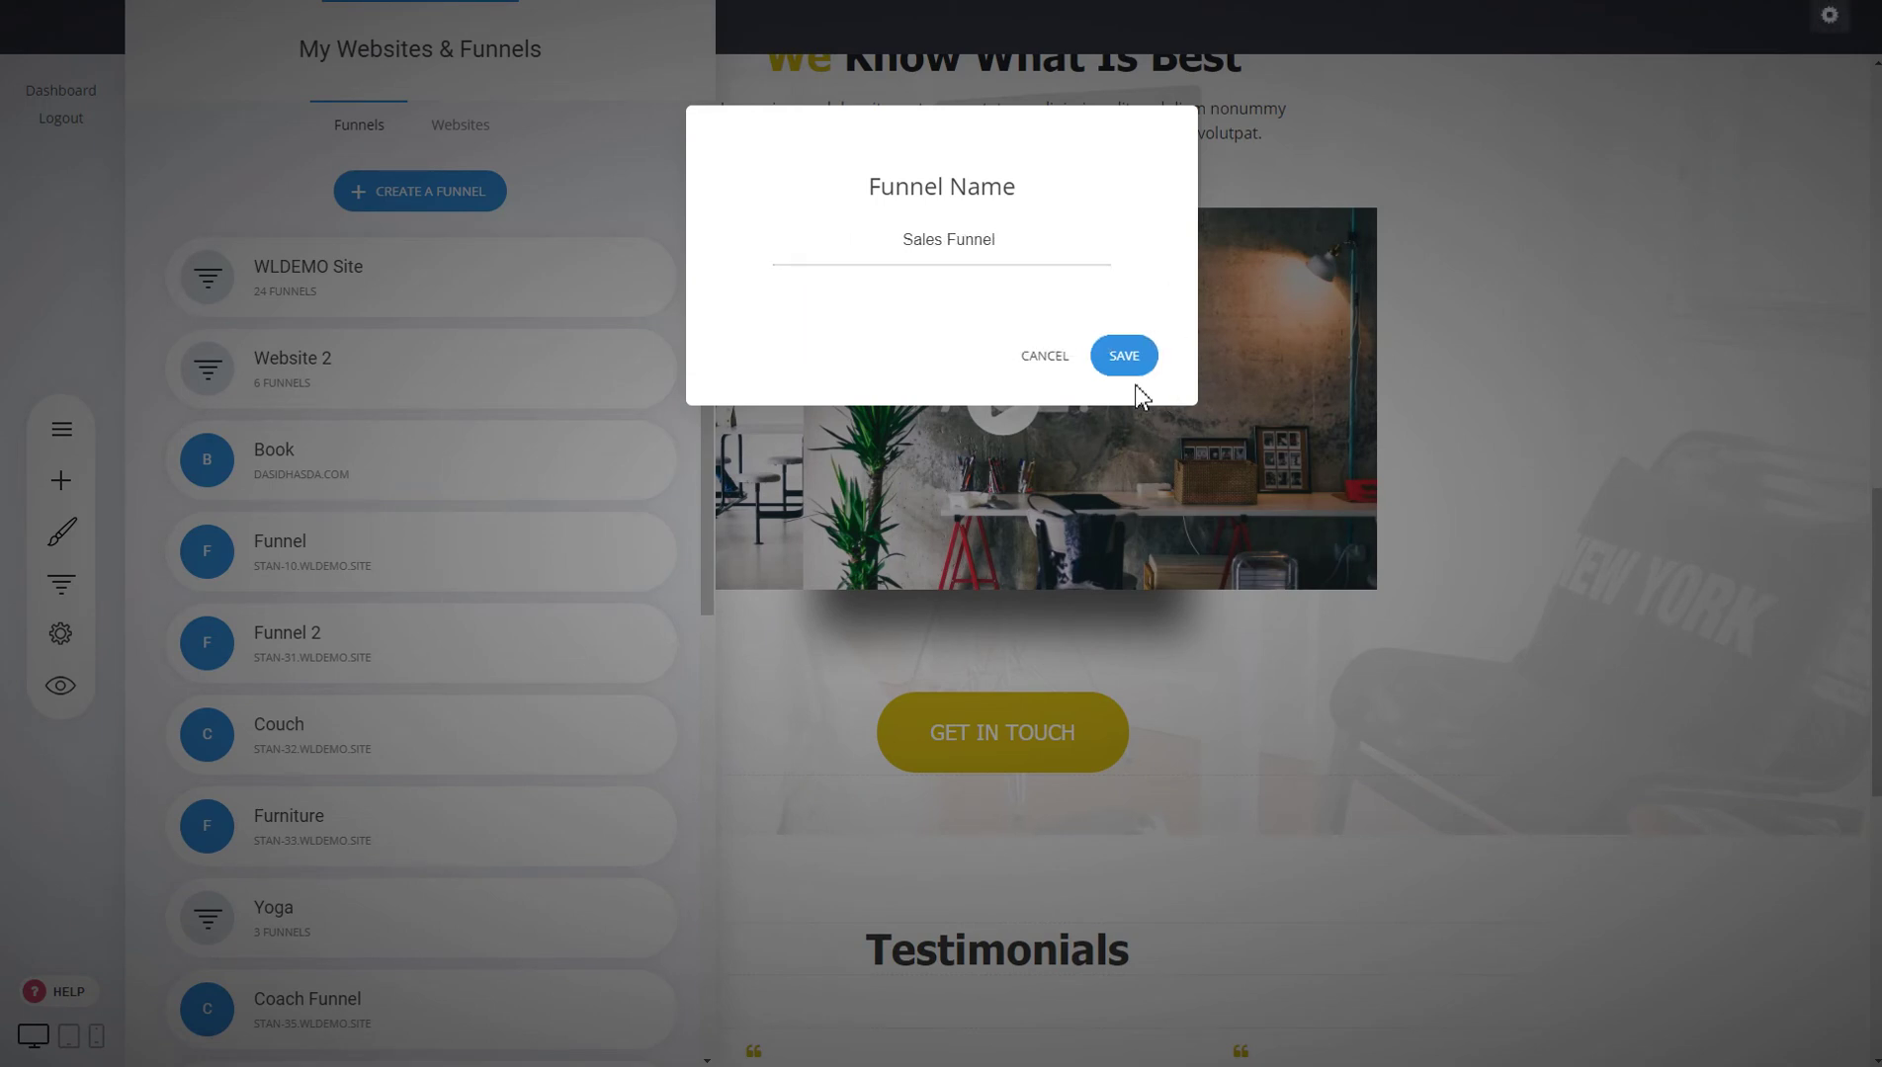
pyautogui.click(1133, 381)
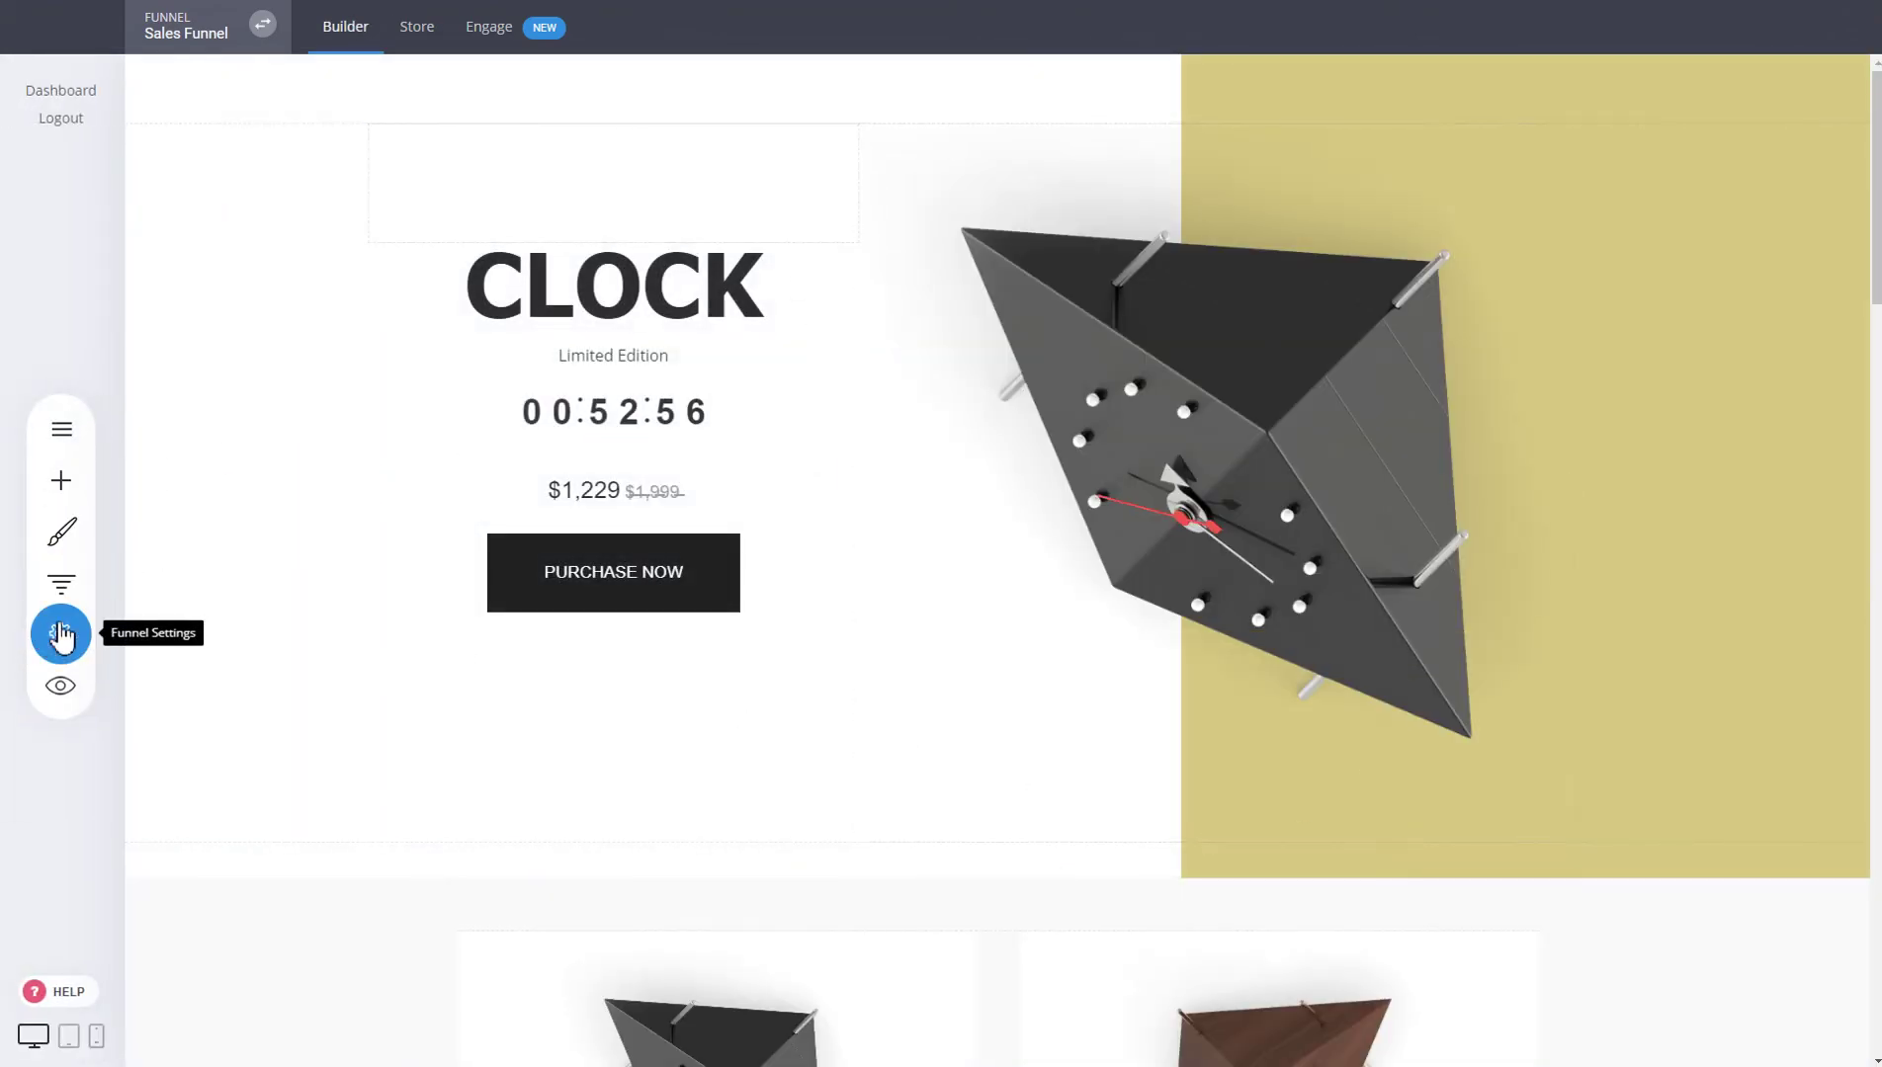
# - Review the Sales Funnel's list of steps and its general settings, and return to the clock landing page
pyautogui.click(61, 585)
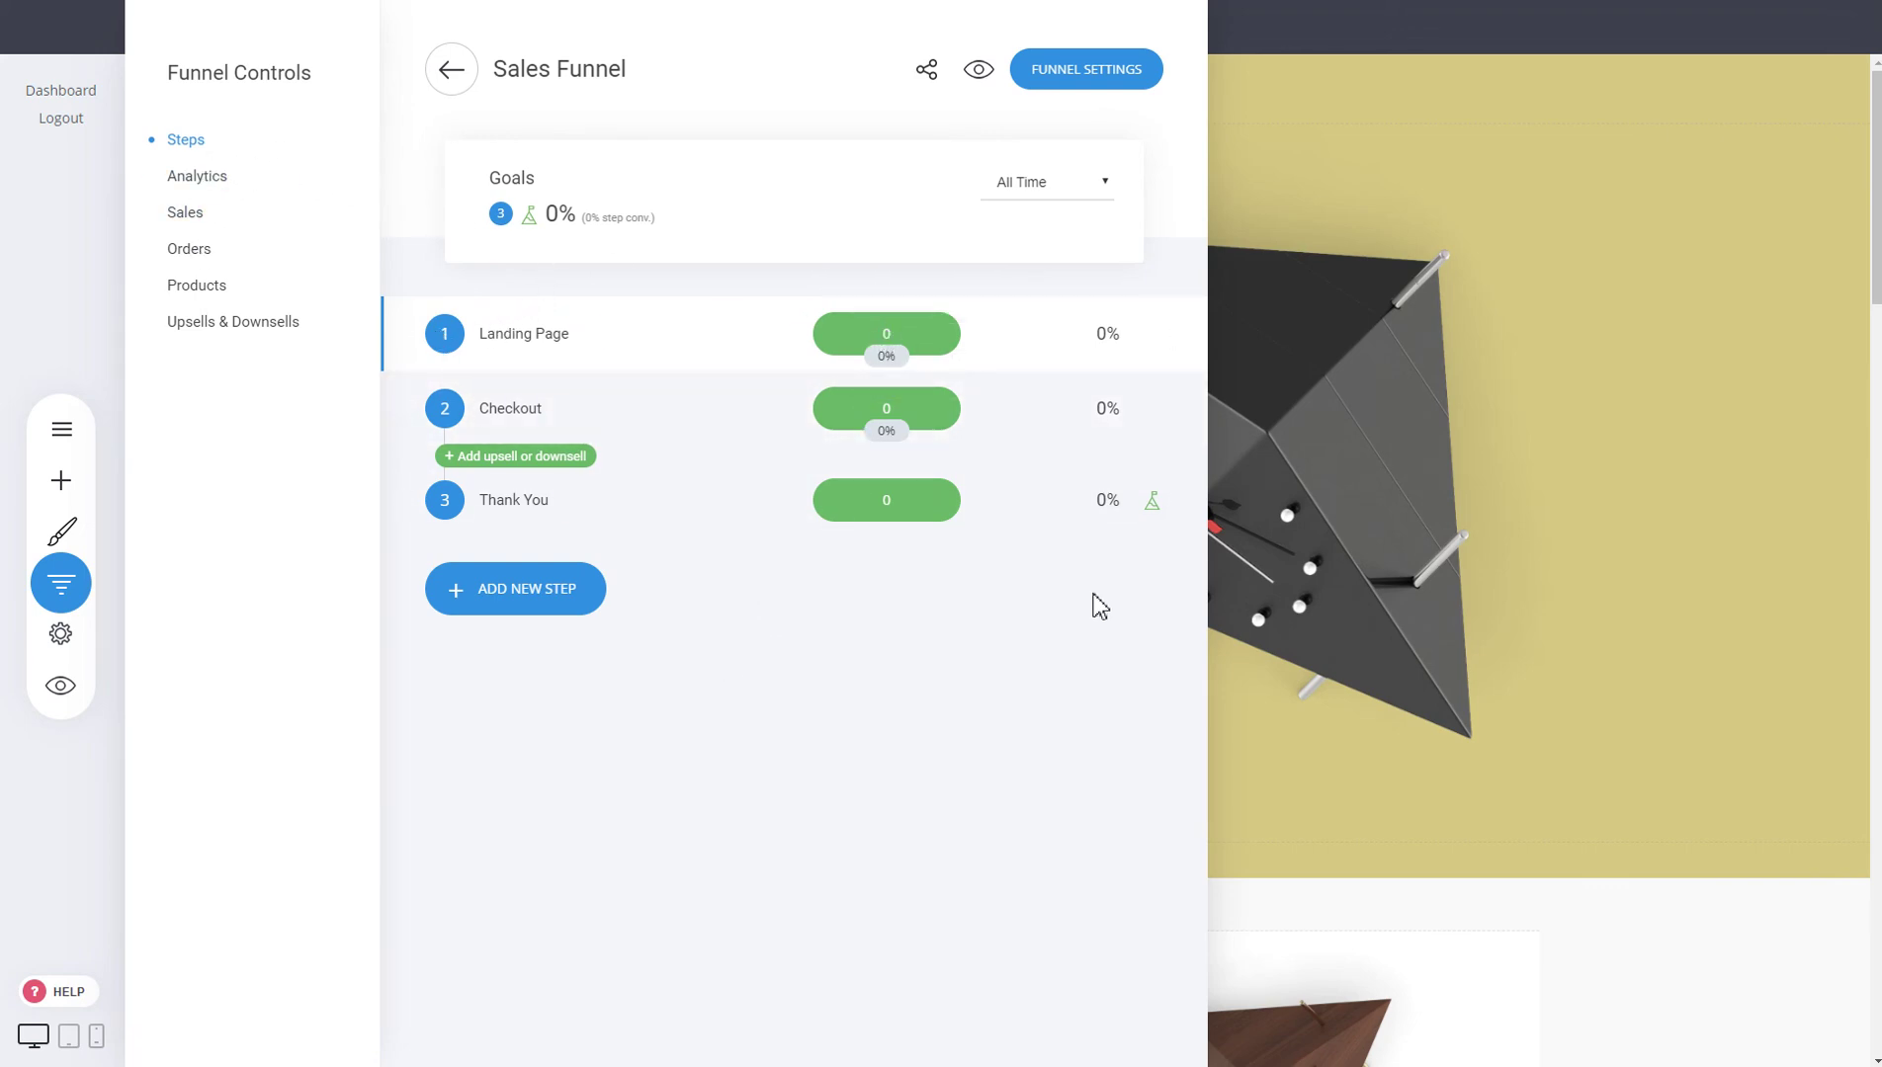
pyautogui.click(1355, 480)
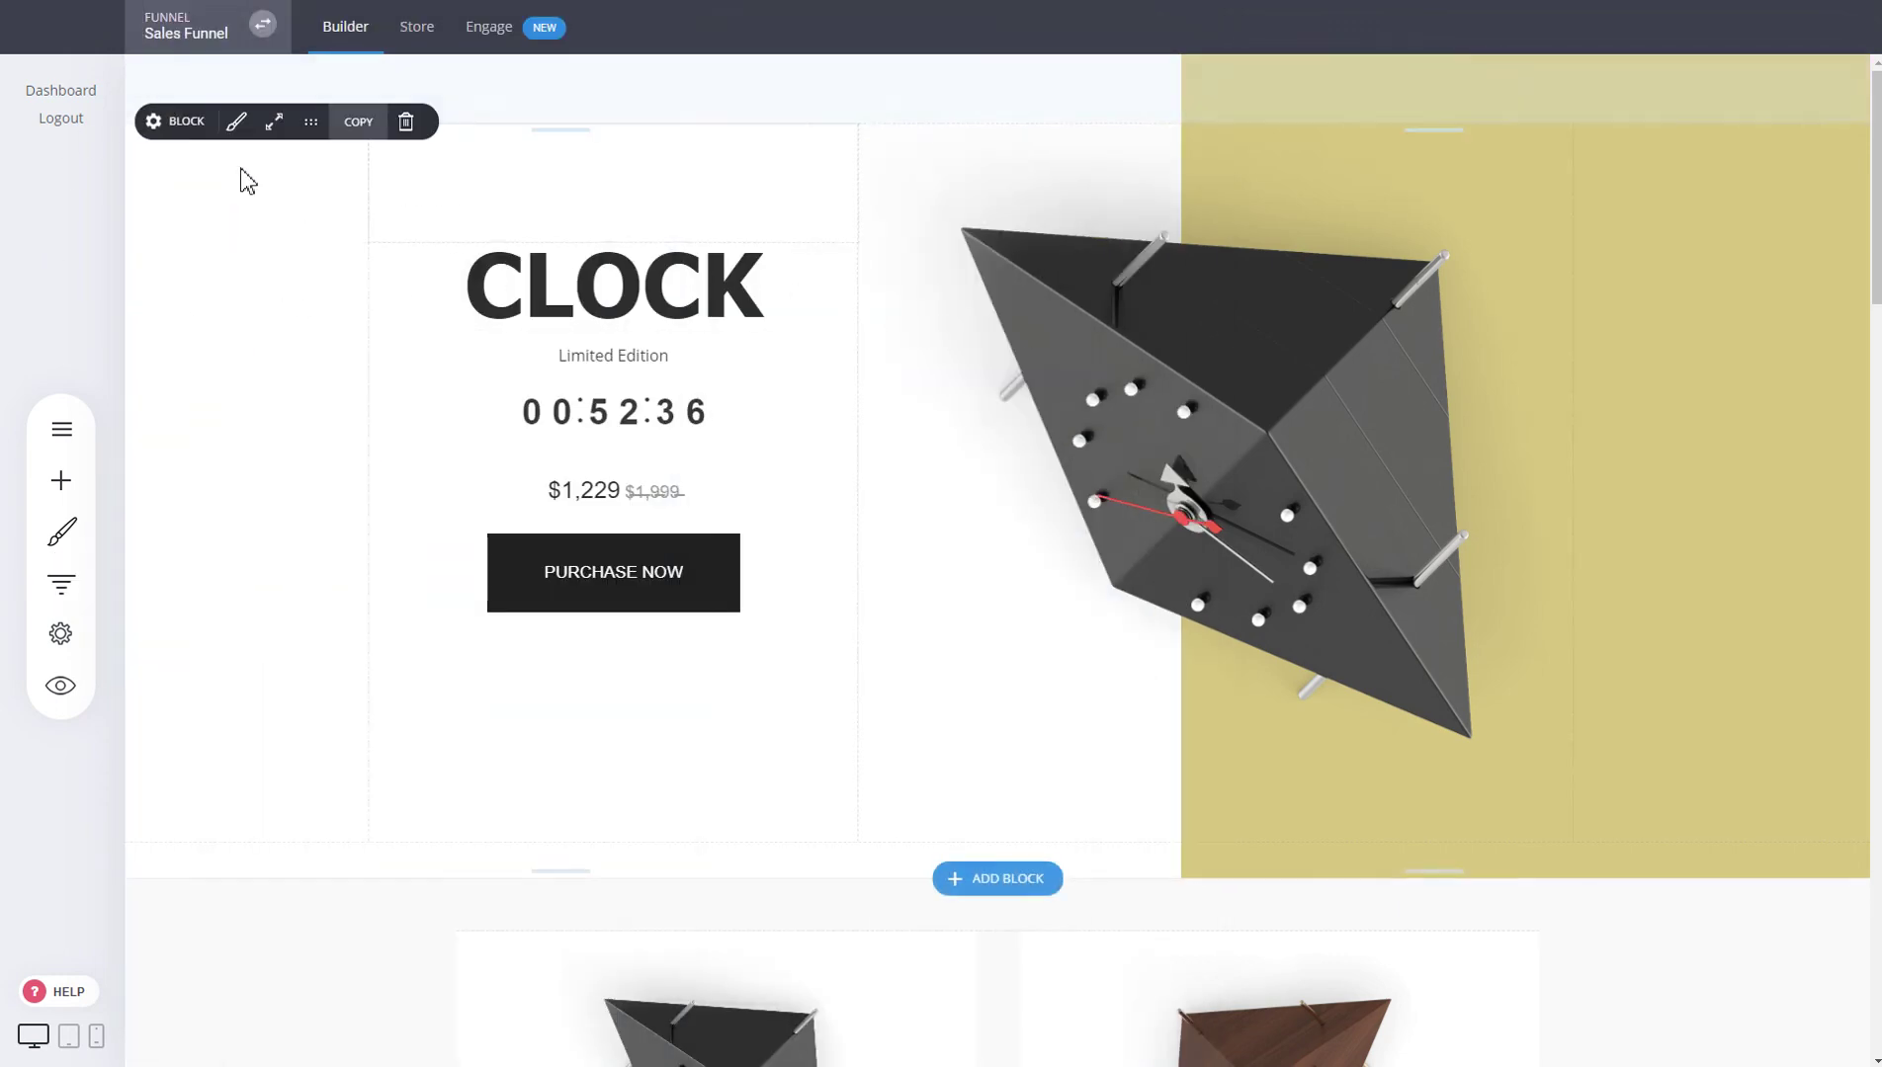
pyautogui.click(60, 583)
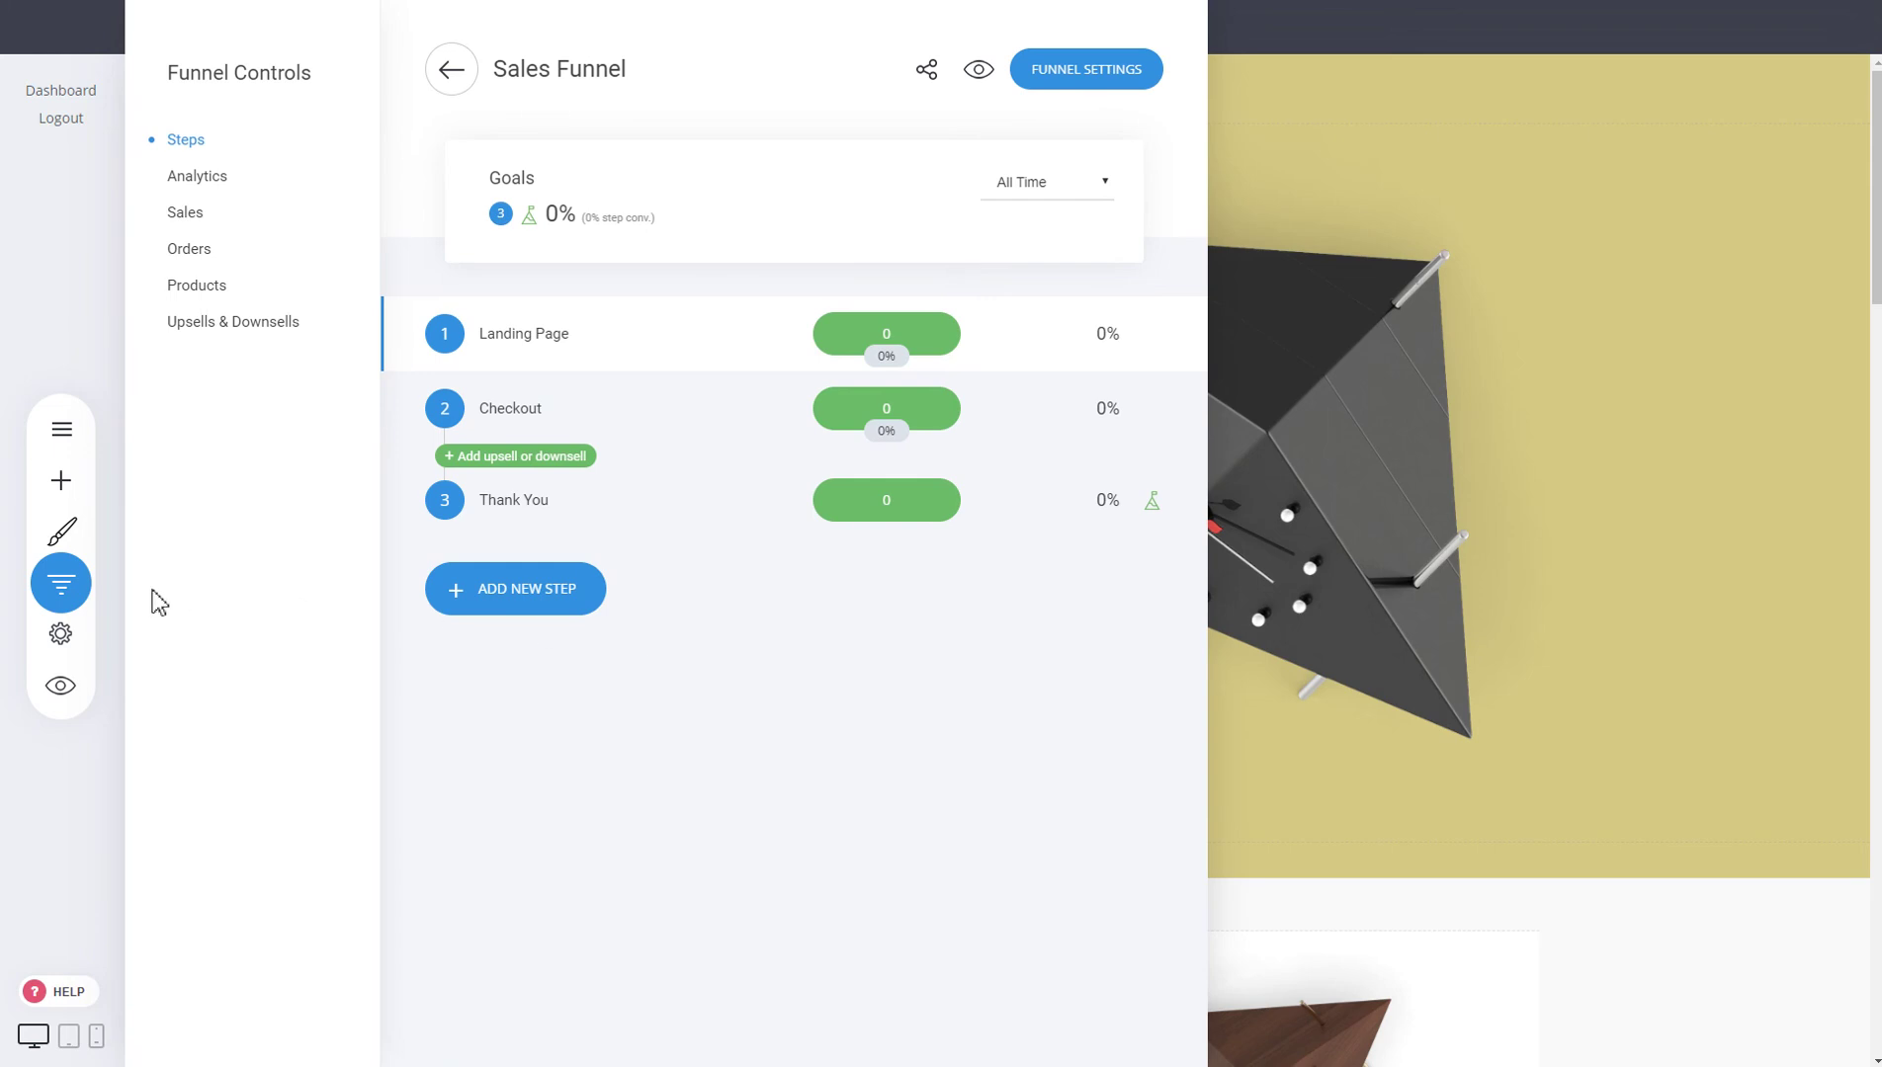
pyautogui.click(71, 633)
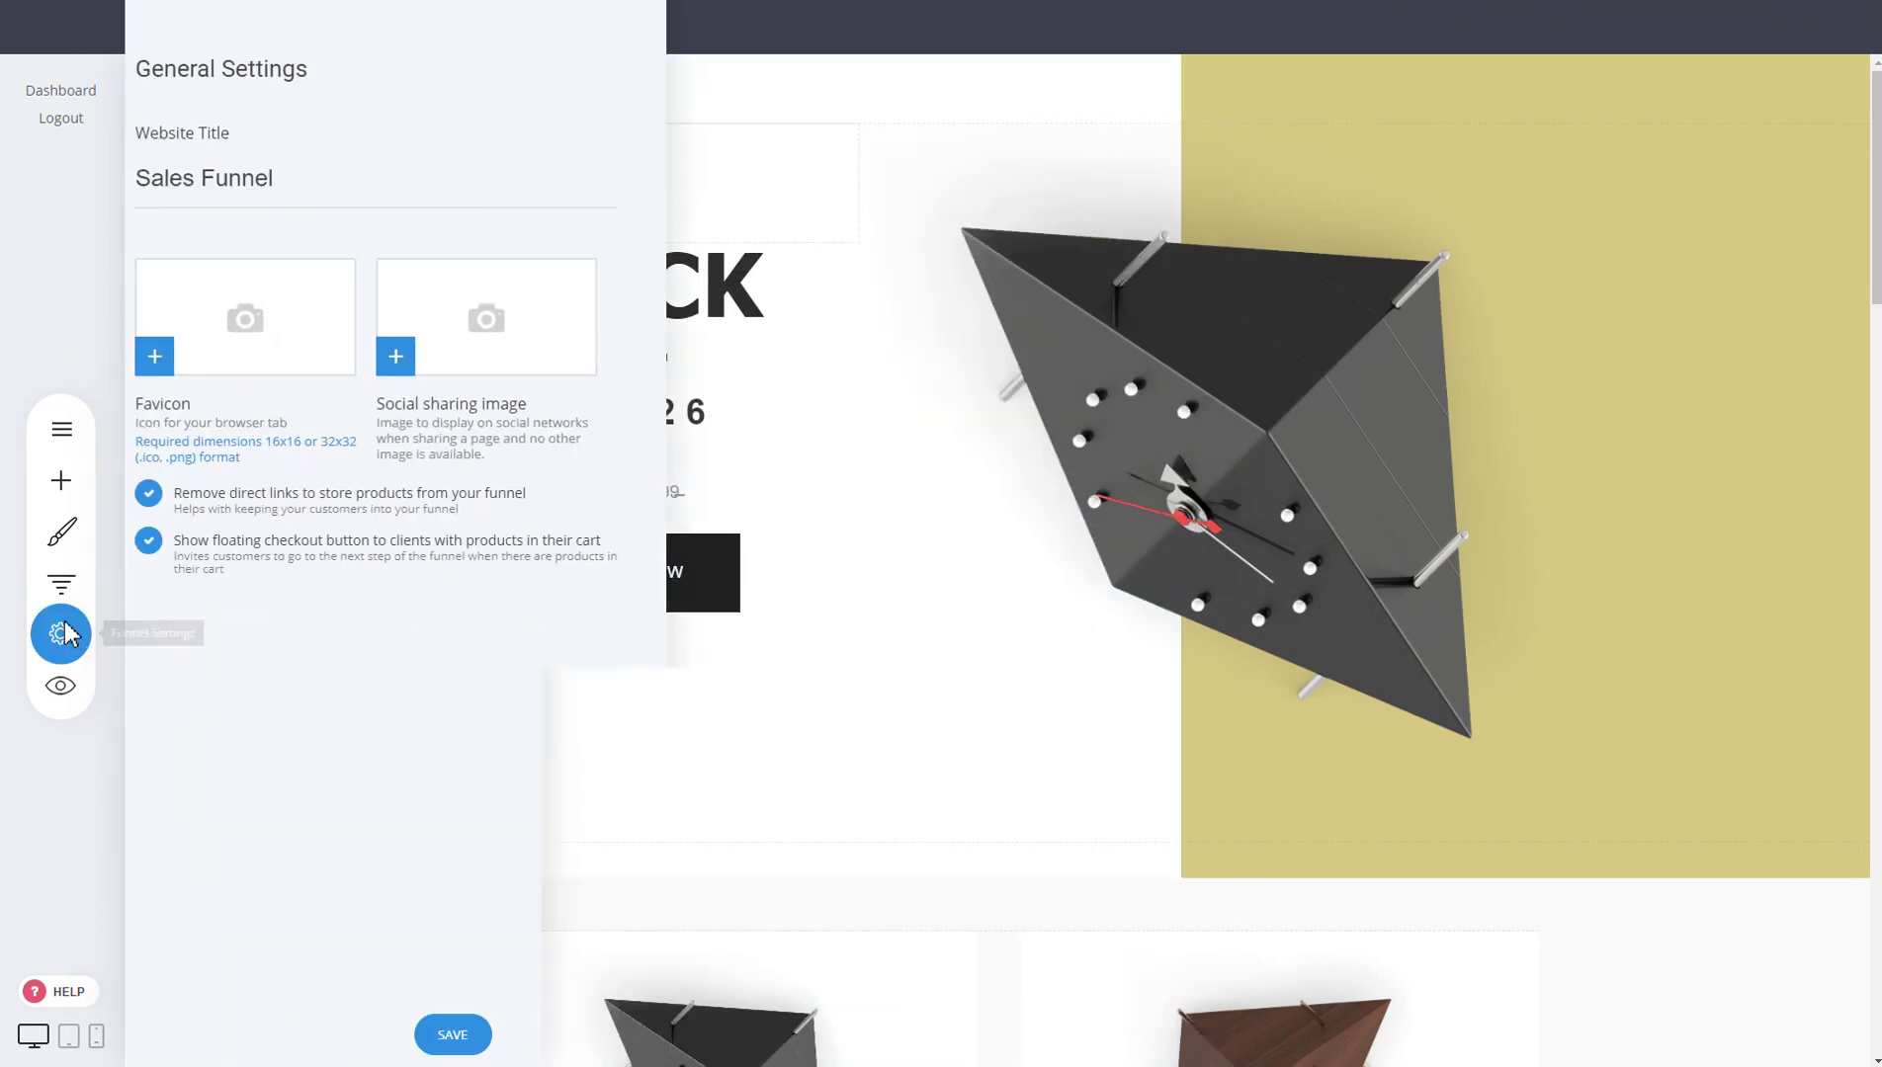
pyautogui.click(1262, 341)
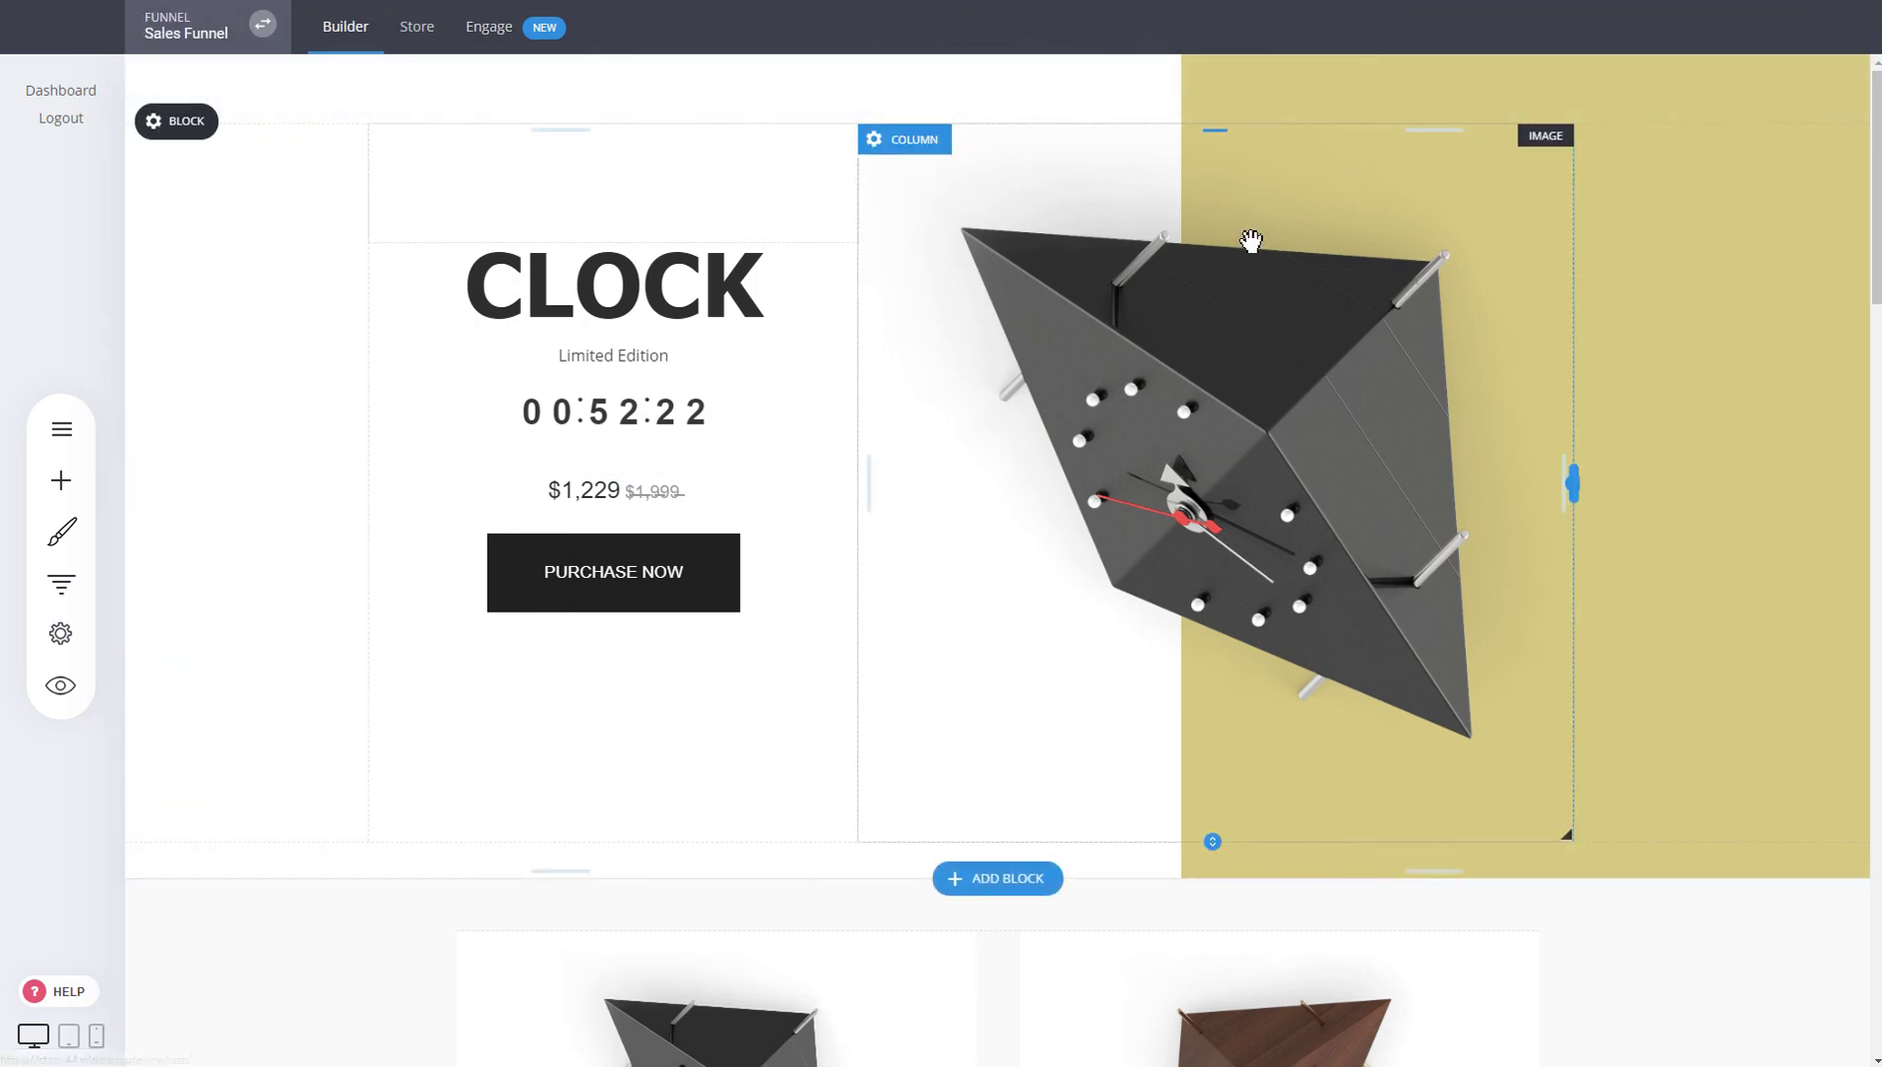